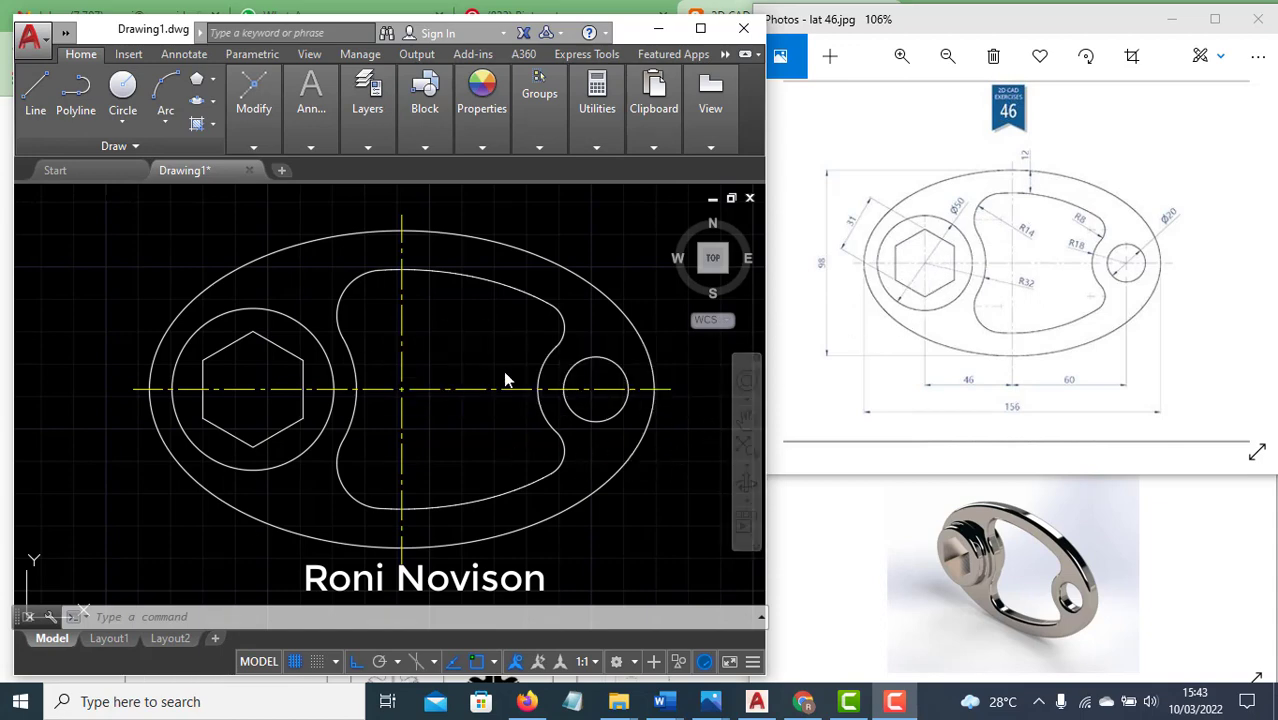
# Pan the example plate drawing off screen to leave an empty drawing area
pyautogui.moveTo(615, 440); pyautogui.dragTo(317, 446, button='middle')
pyautogui.moveTo(690, 443); pyautogui.dragTo(465, 434, button='middle')
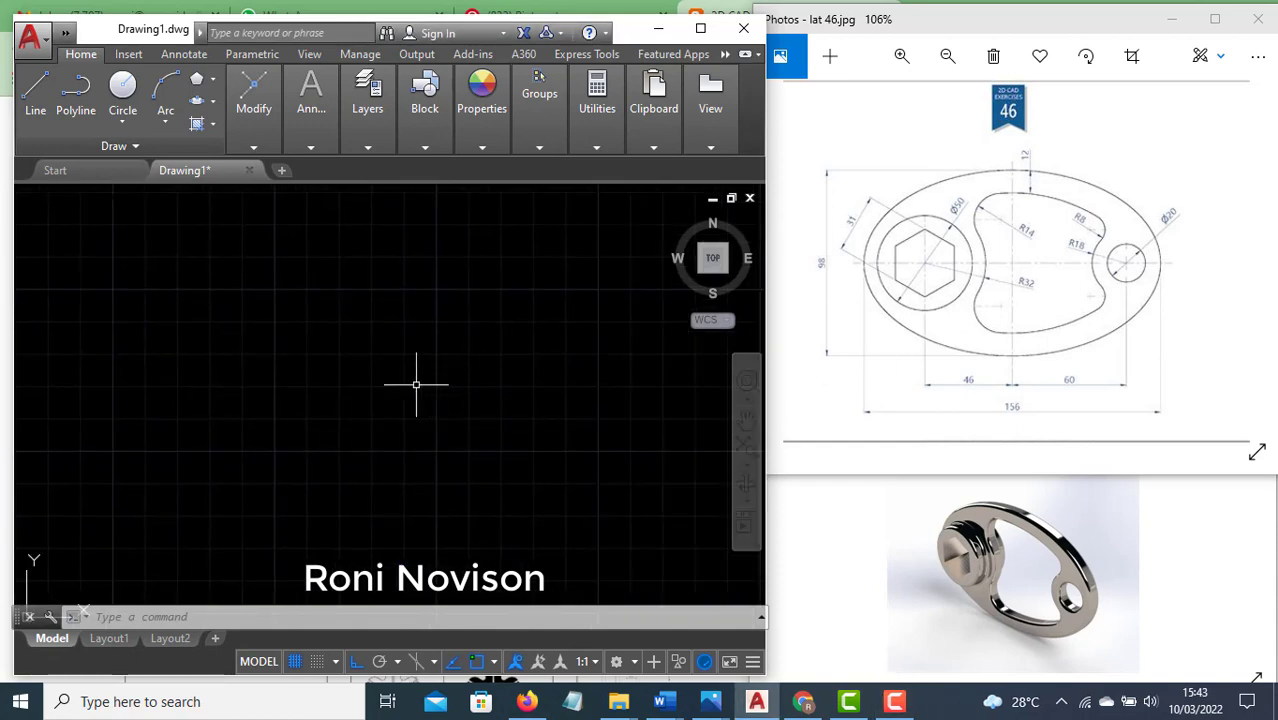
# Draw a 98-long vertical line with the LINE command
pyautogui.write('l')
pyautogui.press('Return')
pyautogui.click(402, 497)
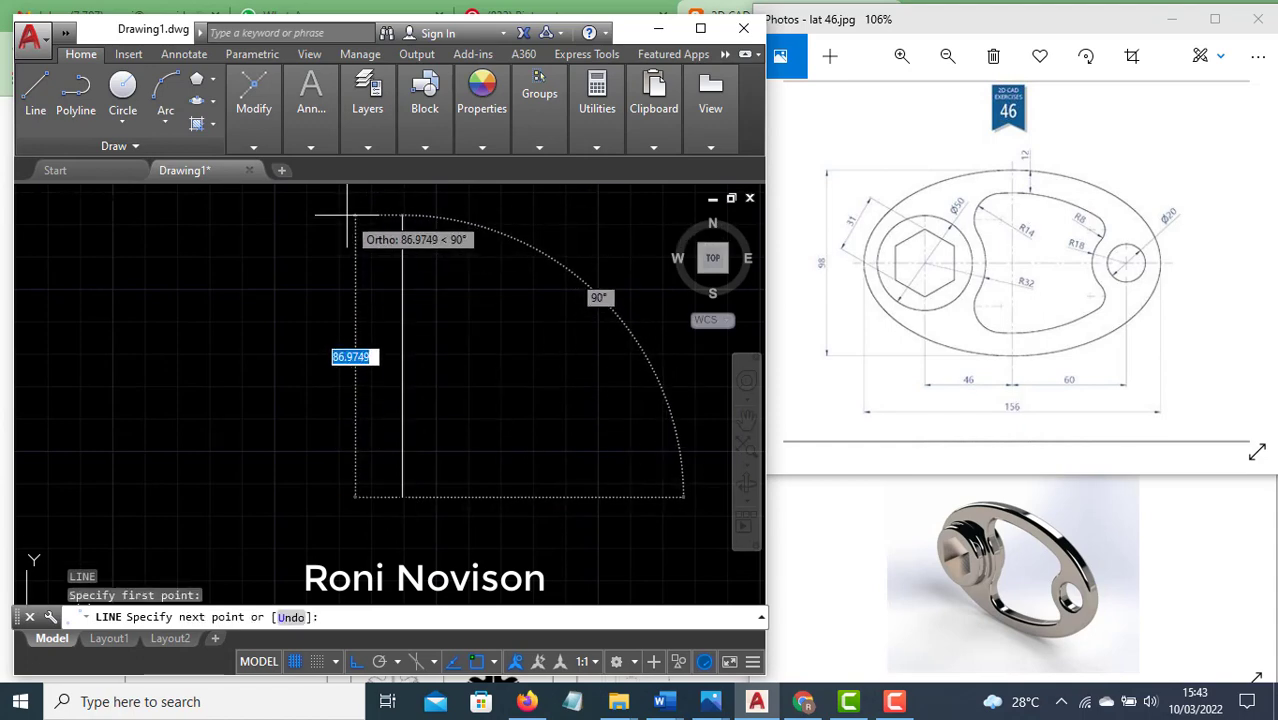
pyautogui.write('1')
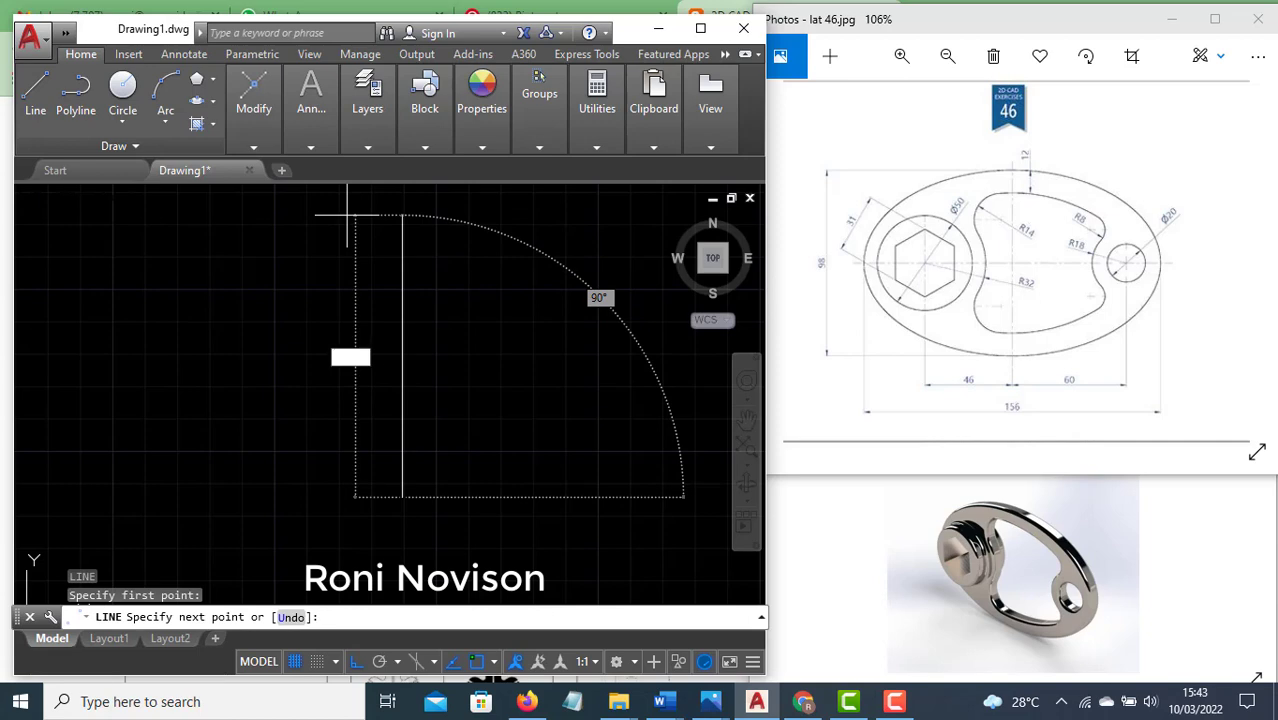
pyautogui.write('98')
pyautogui.press('Return')
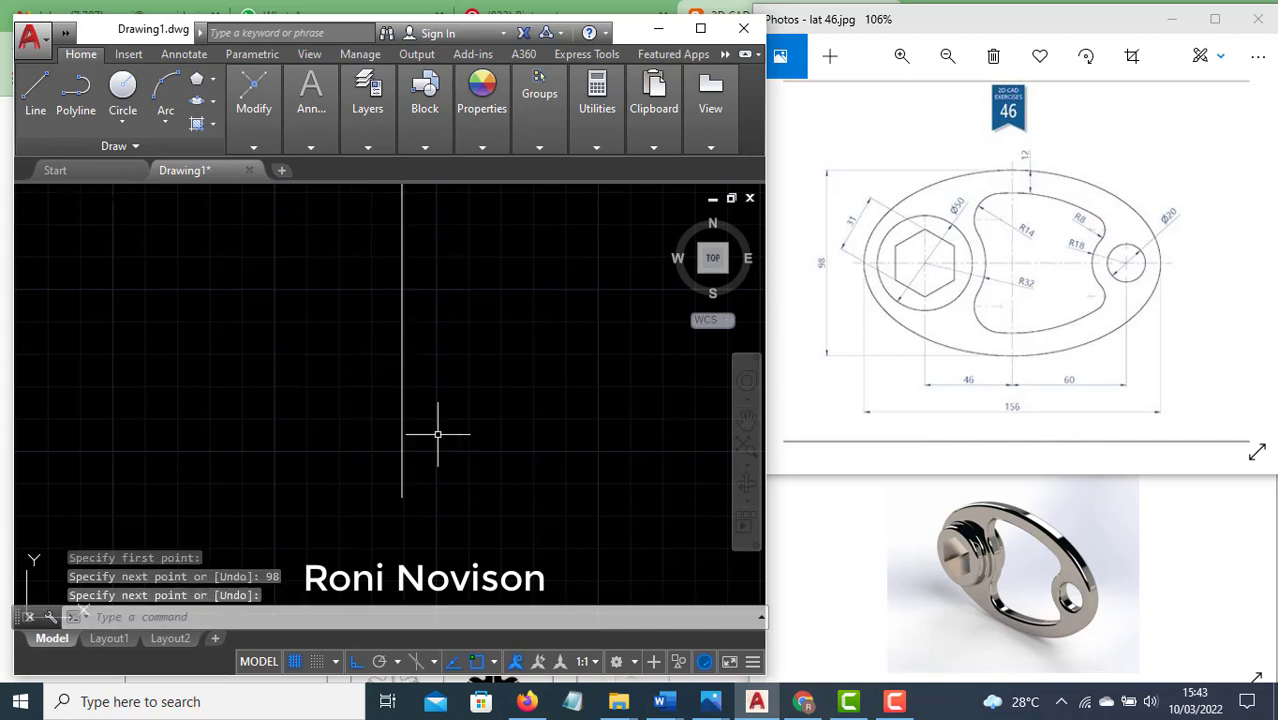
pyautogui.moveTo(462, 315); pyautogui.dragTo(462, 368, button='middle')
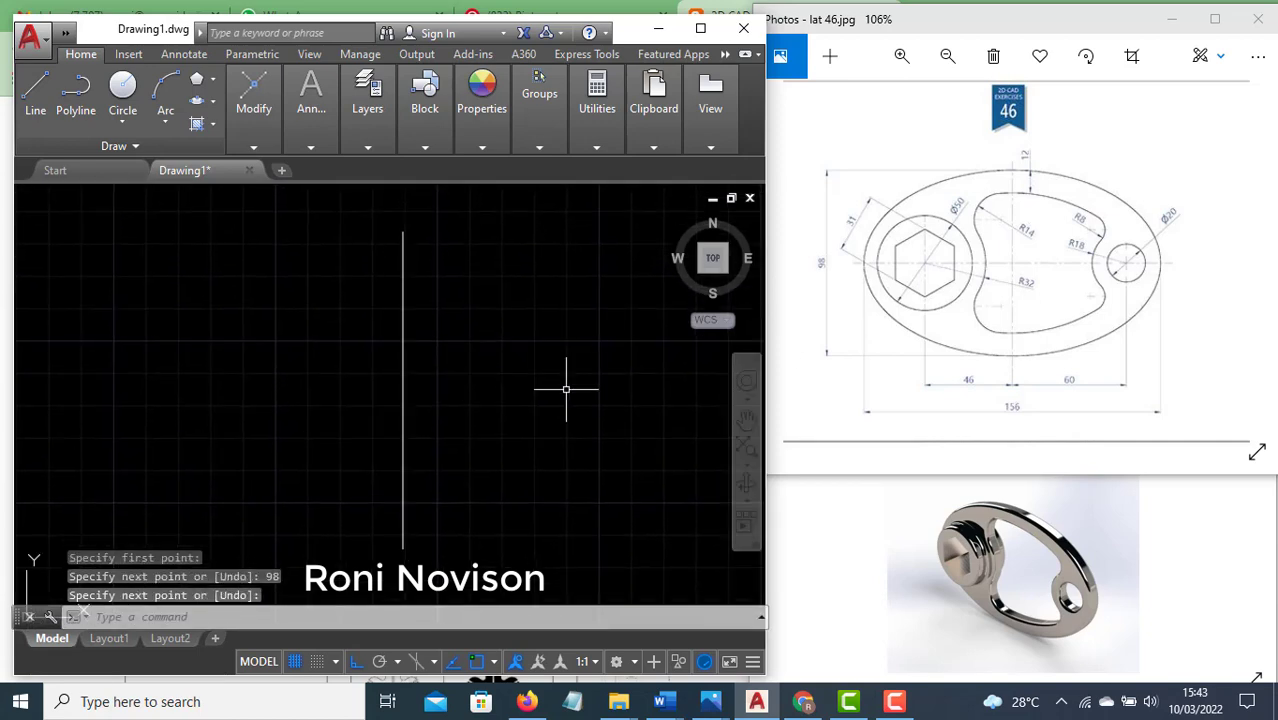
# From the vertical line's midpoint, draw horizontal lines 60 to the right and 46 to the left
pyautogui.press('Return')
pyautogui.press('Return')
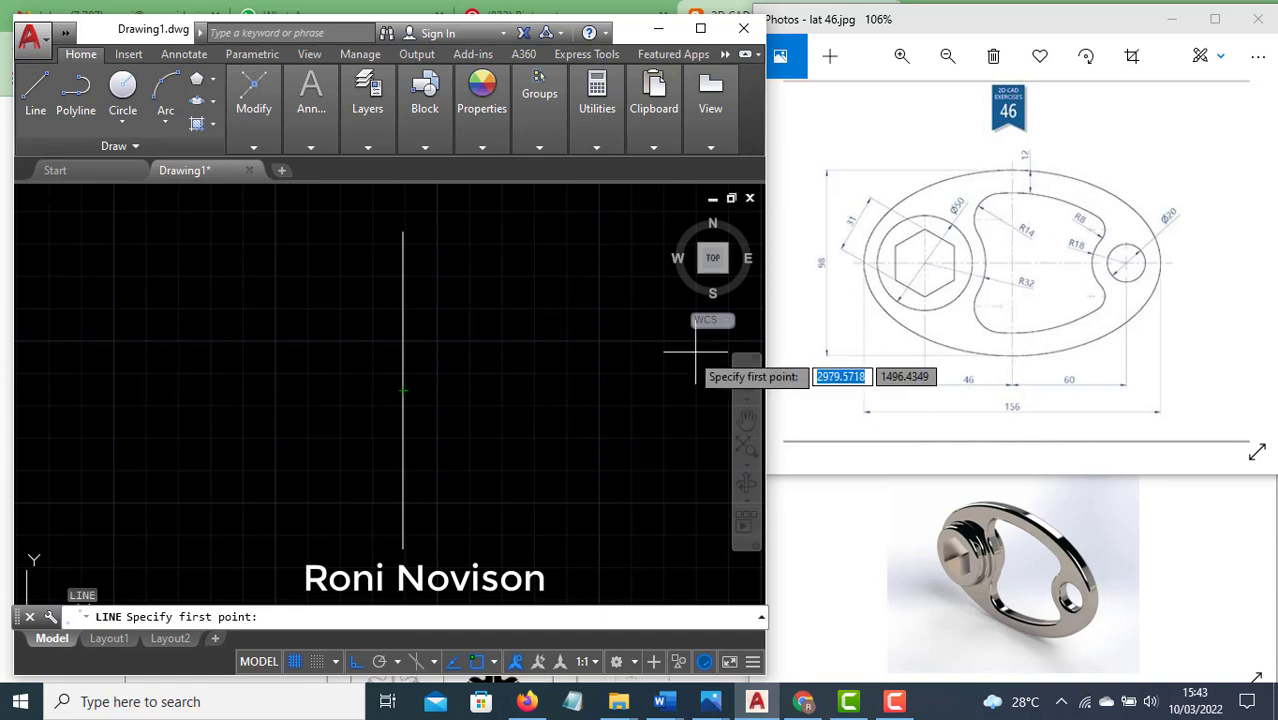
pyautogui.click(403, 390)
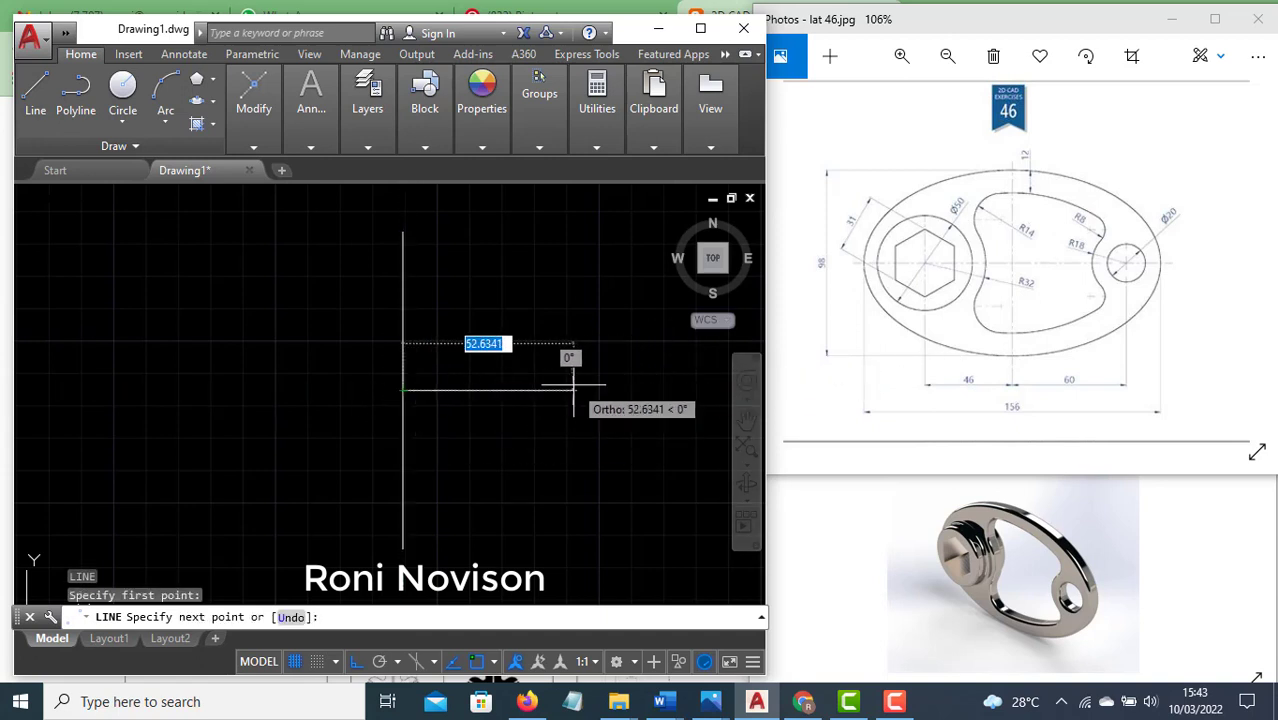
pyautogui.write('60')
pyautogui.press('Return')
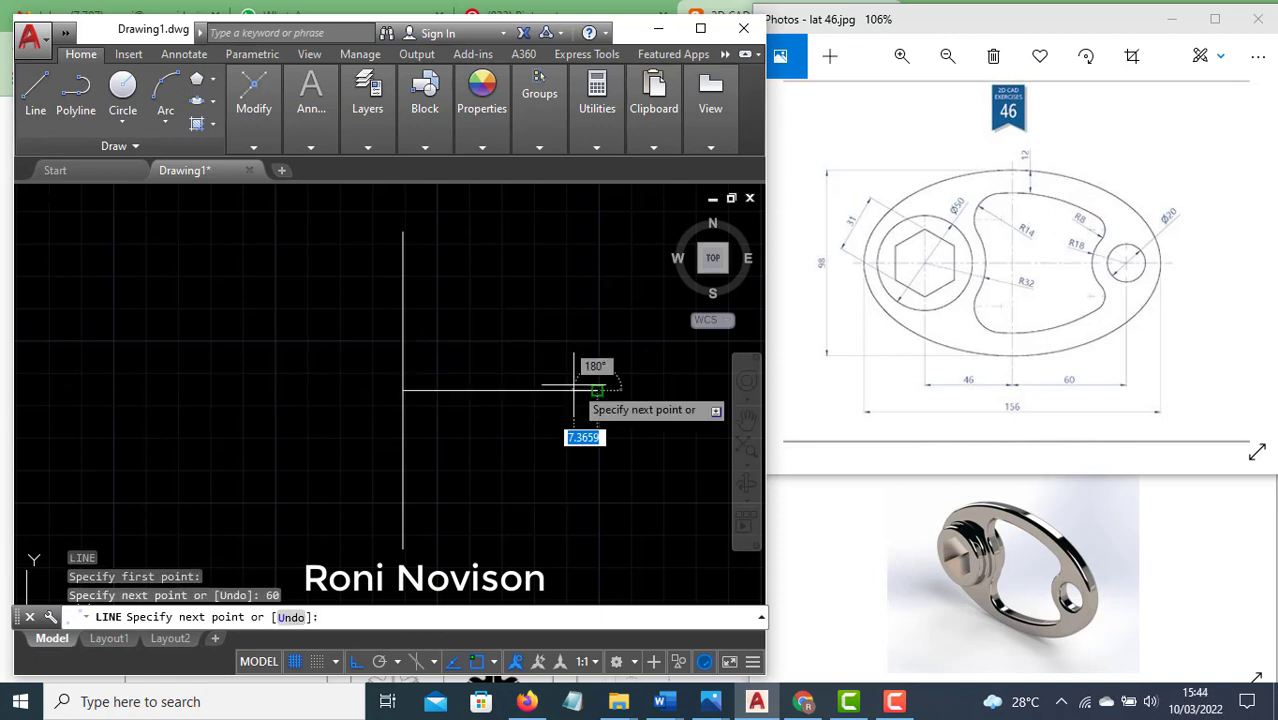
pyautogui.press('Return')
pyautogui.press('Return')
pyautogui.click(403, 390)
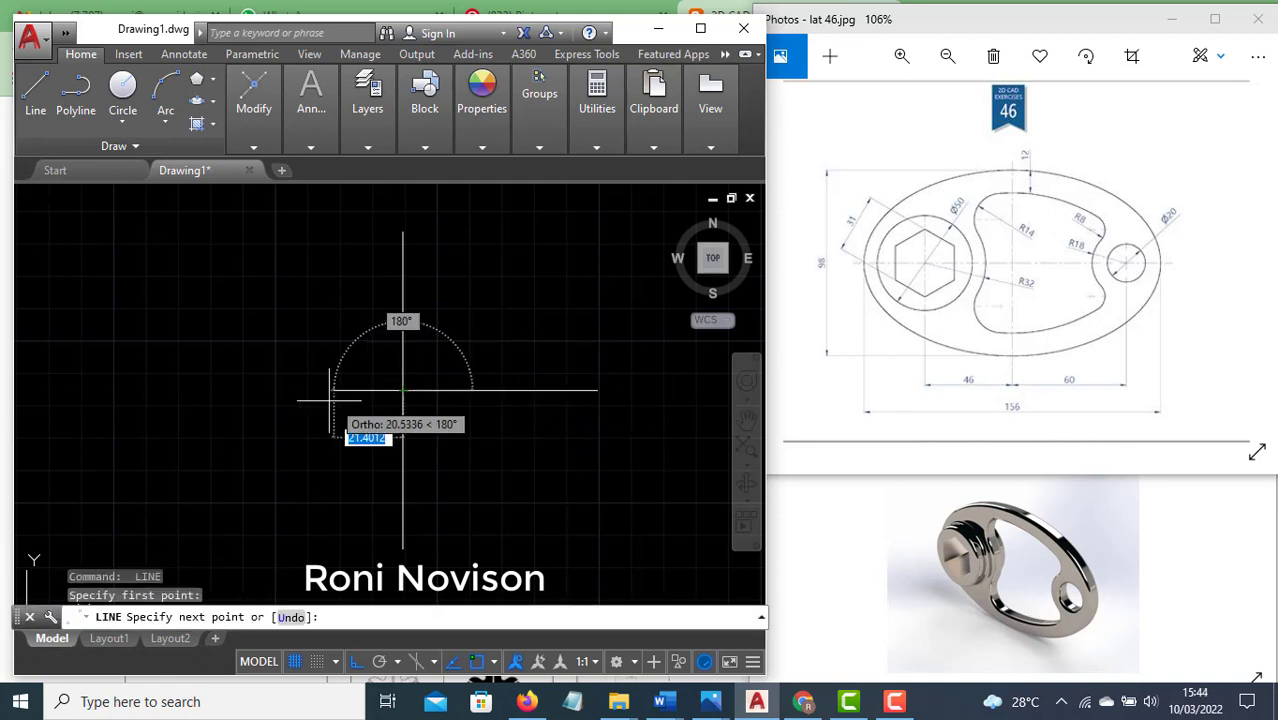
pyautogui.write('46')
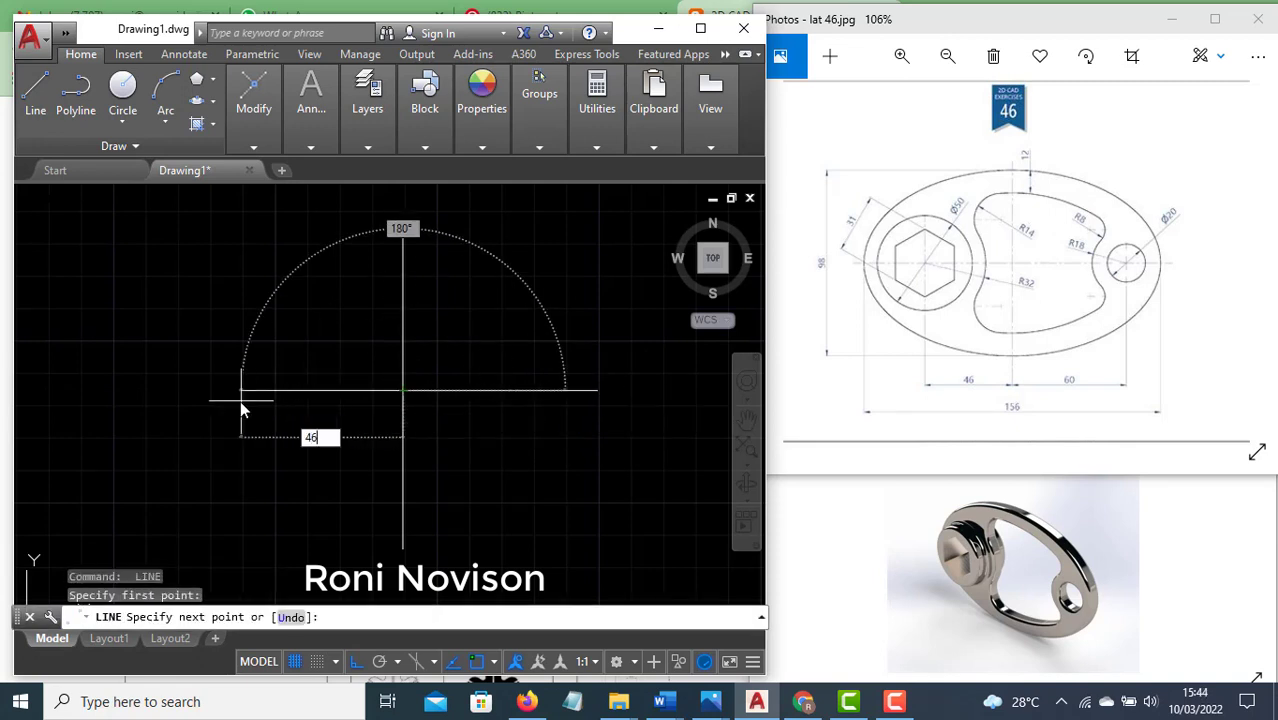
pyautogui.press('Return')
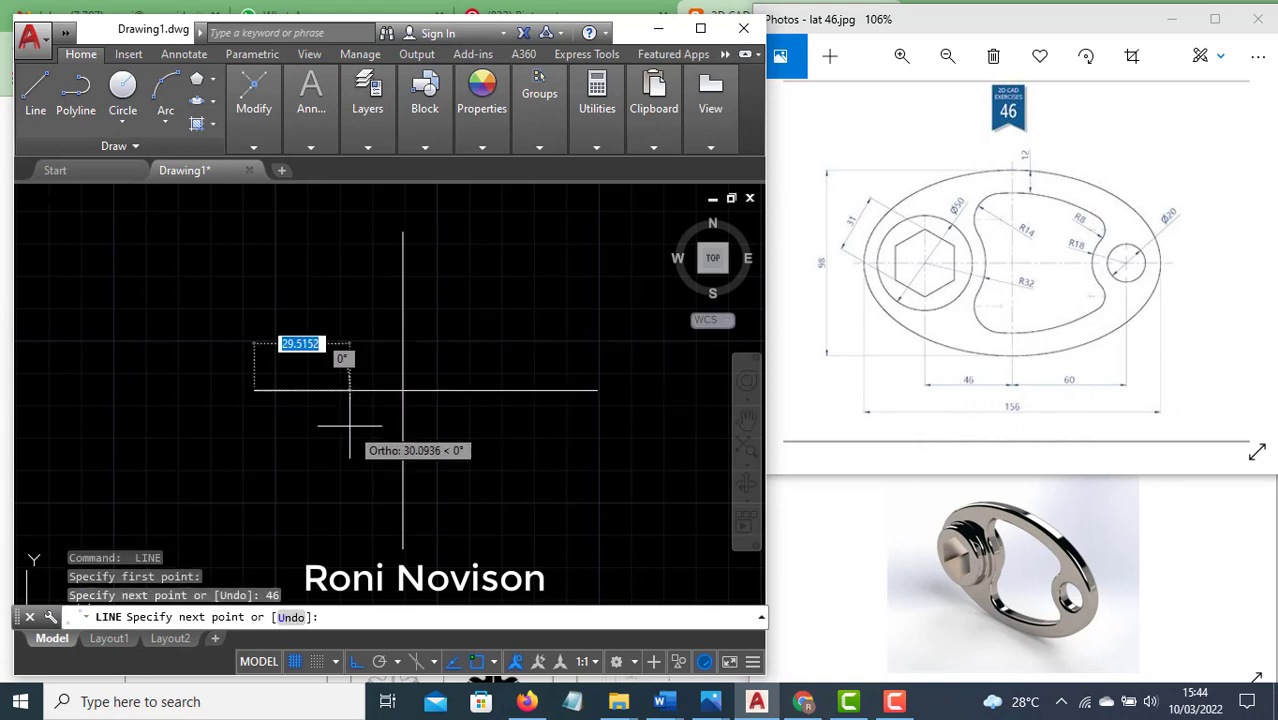
pyautogui.press('Return')
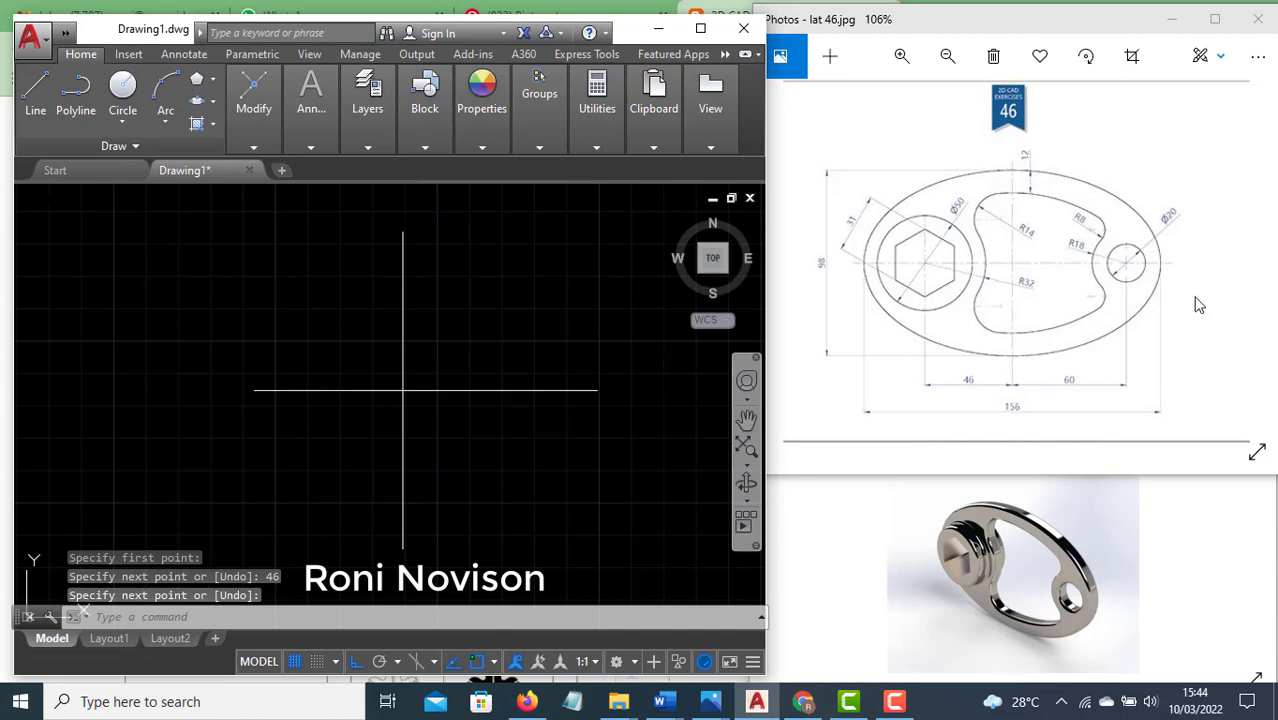
# Draw a diameter-20 circle centred on the horizontal line's right end
pyautogui.write('c')
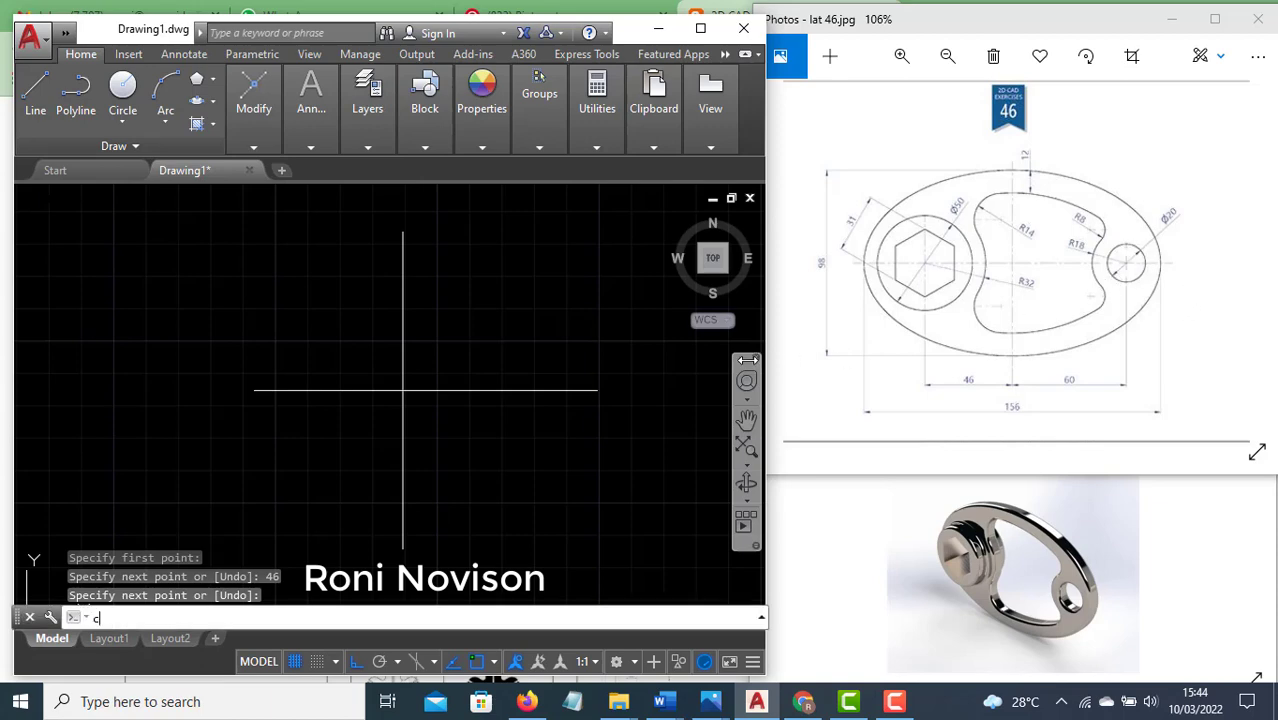
pyautogui.press('Return')
pyautogui.click(597, 390)
pyautogui.write('d')
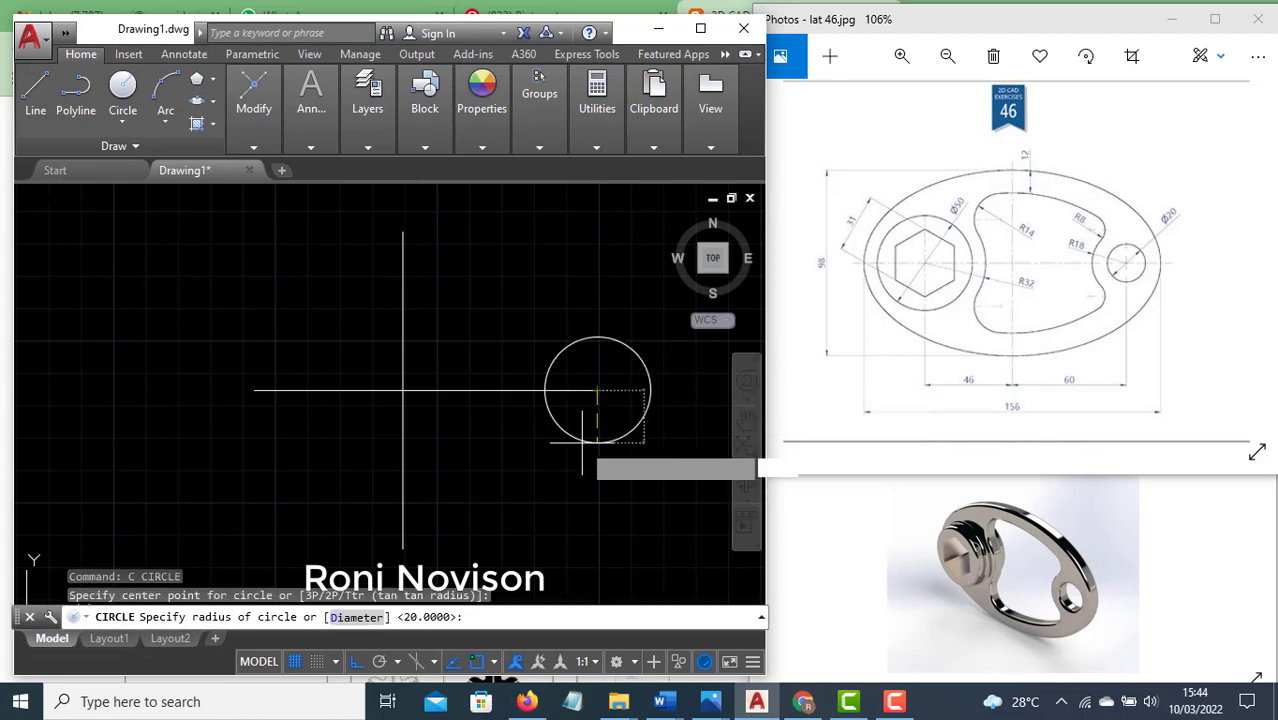
pyautogui.press('Return')
pyautogui.write('20')
pyautogui.press('Return')
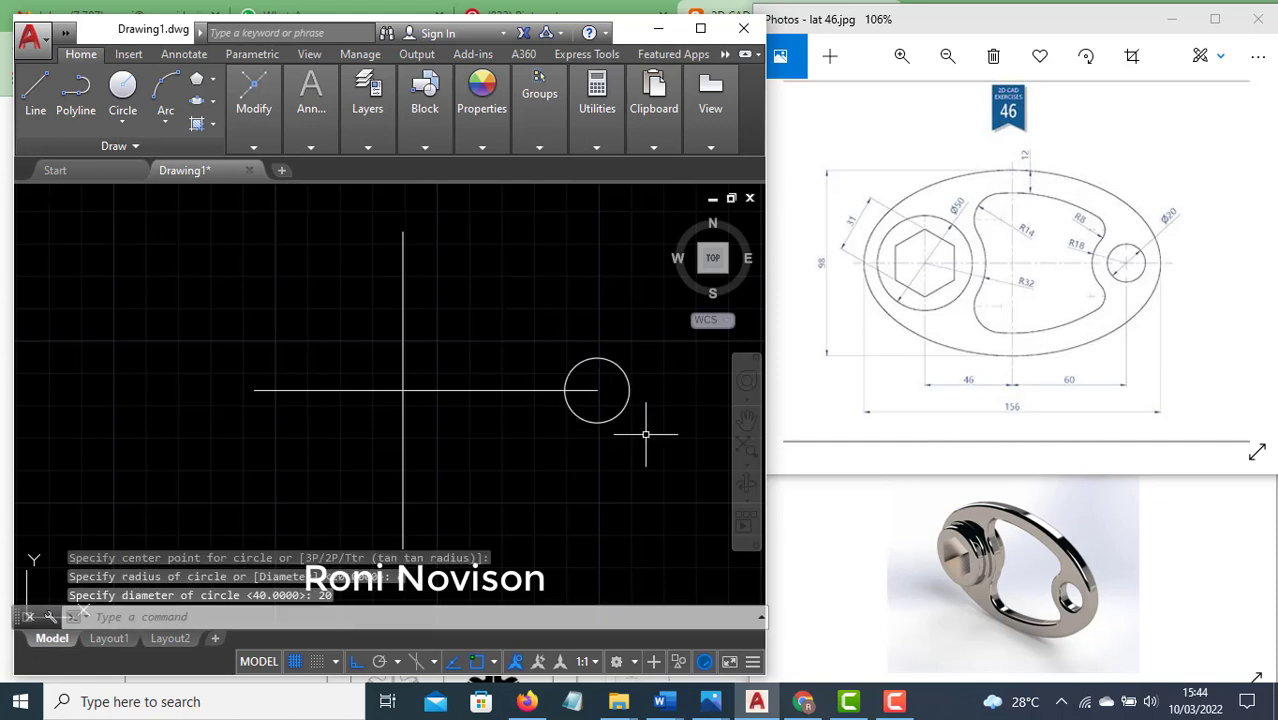
# Draw a diameter-50 circle centred on the horizontal line's left end
pyautogui.write('c')
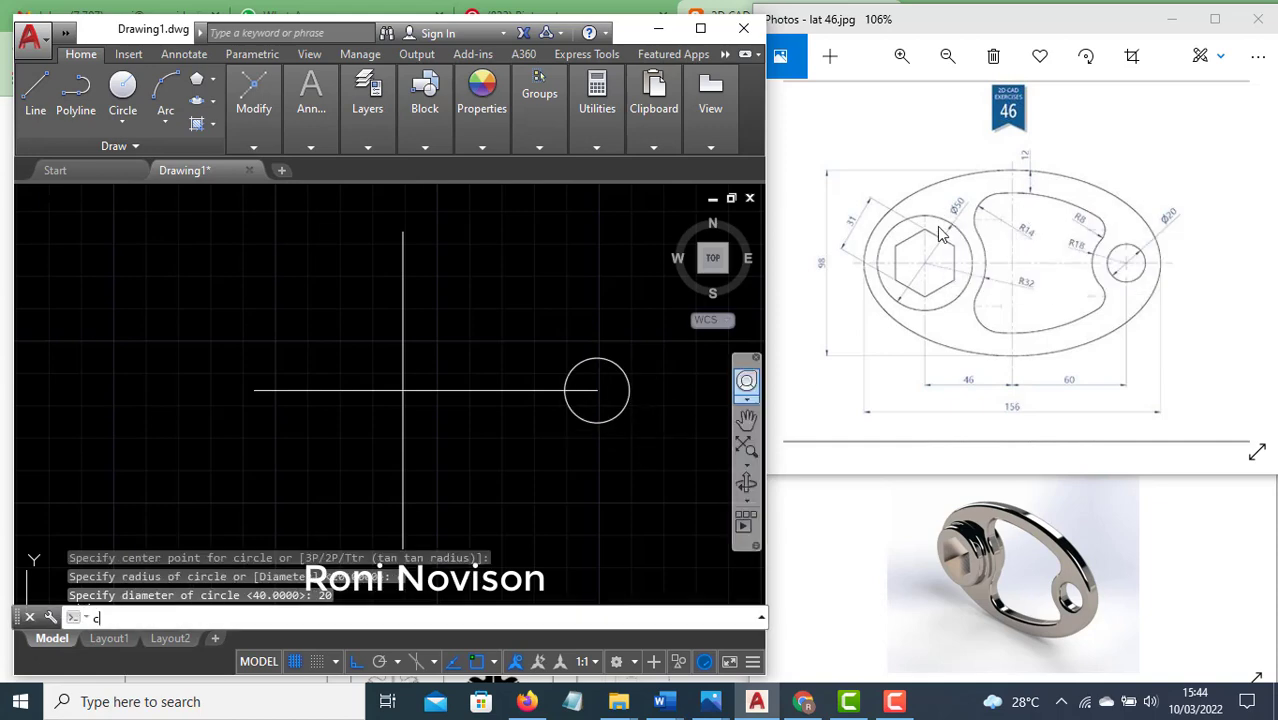
pyautogui.press('Return')
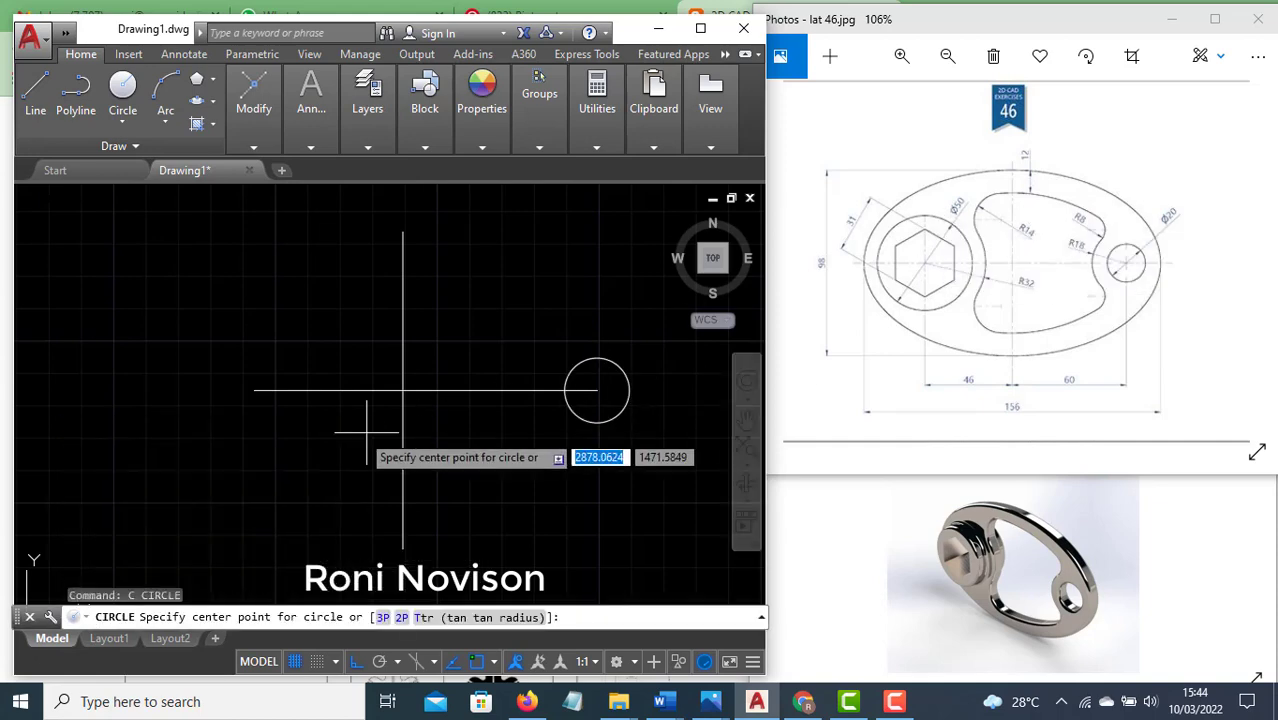
pyautogui.click(254, 390)
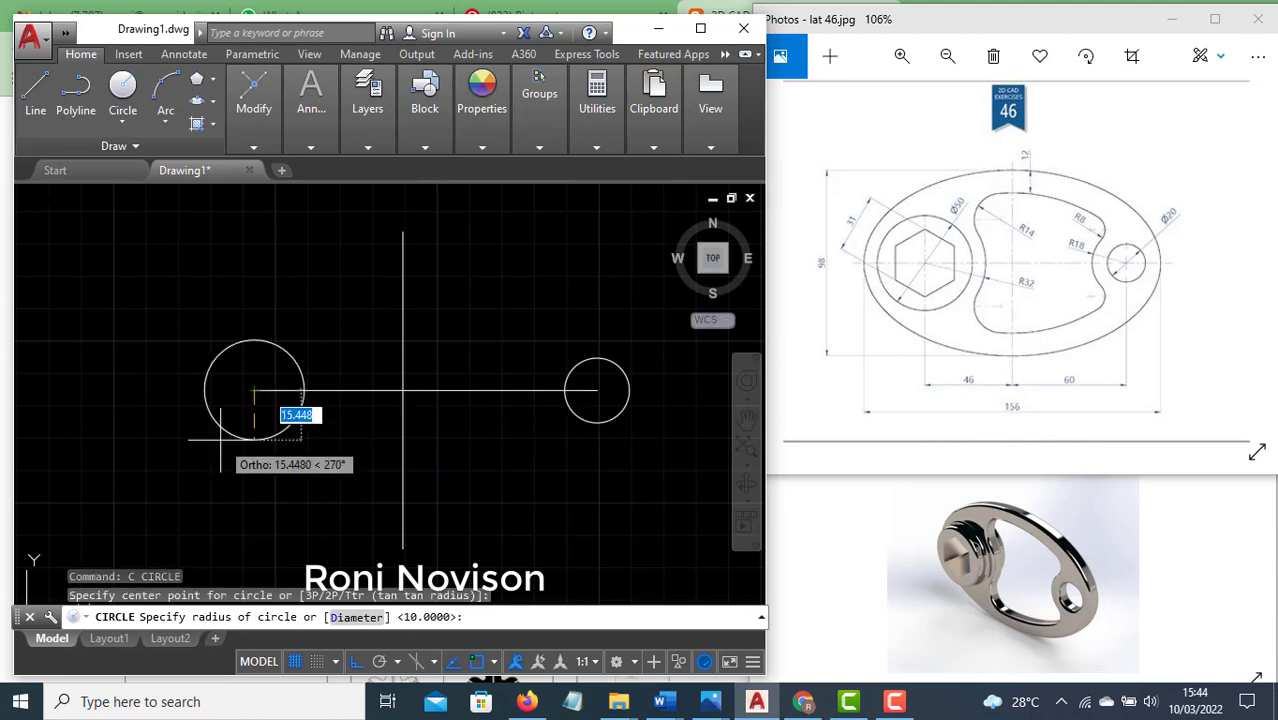
pyautogui.write('d')
pyautogui.press('Return')
pyautogui.write('50')
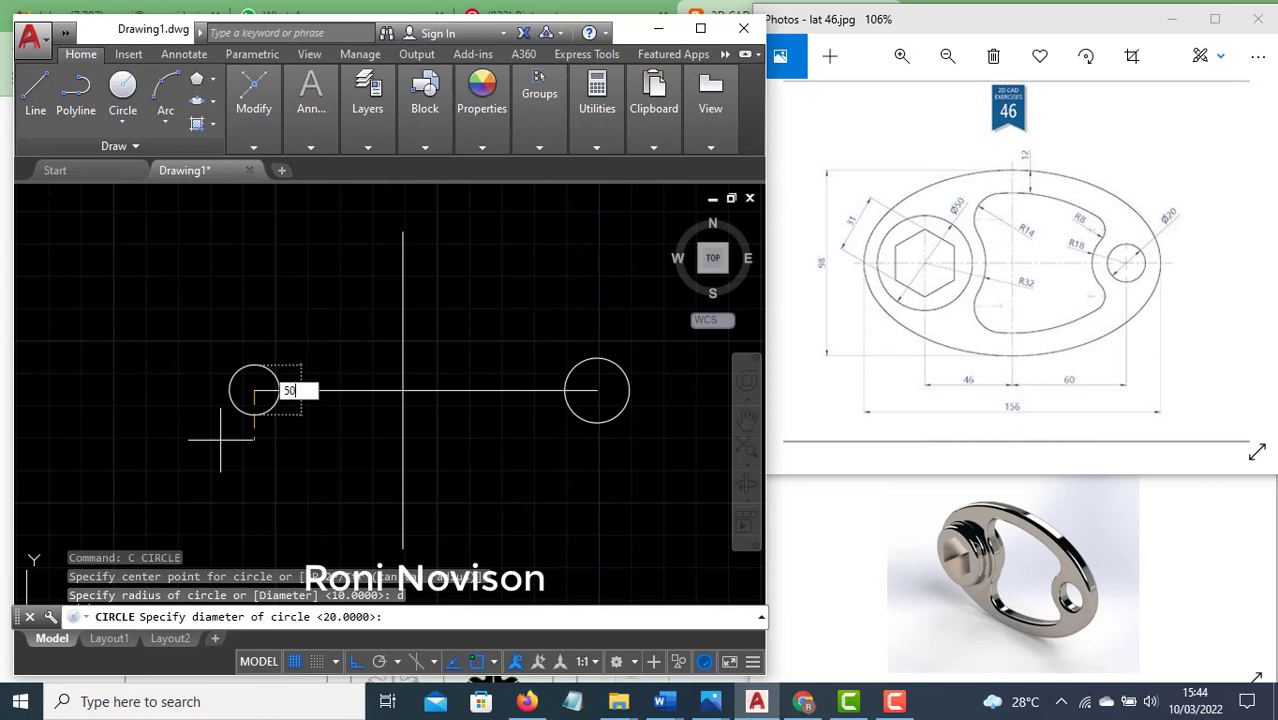
pyautogui.press('Return')
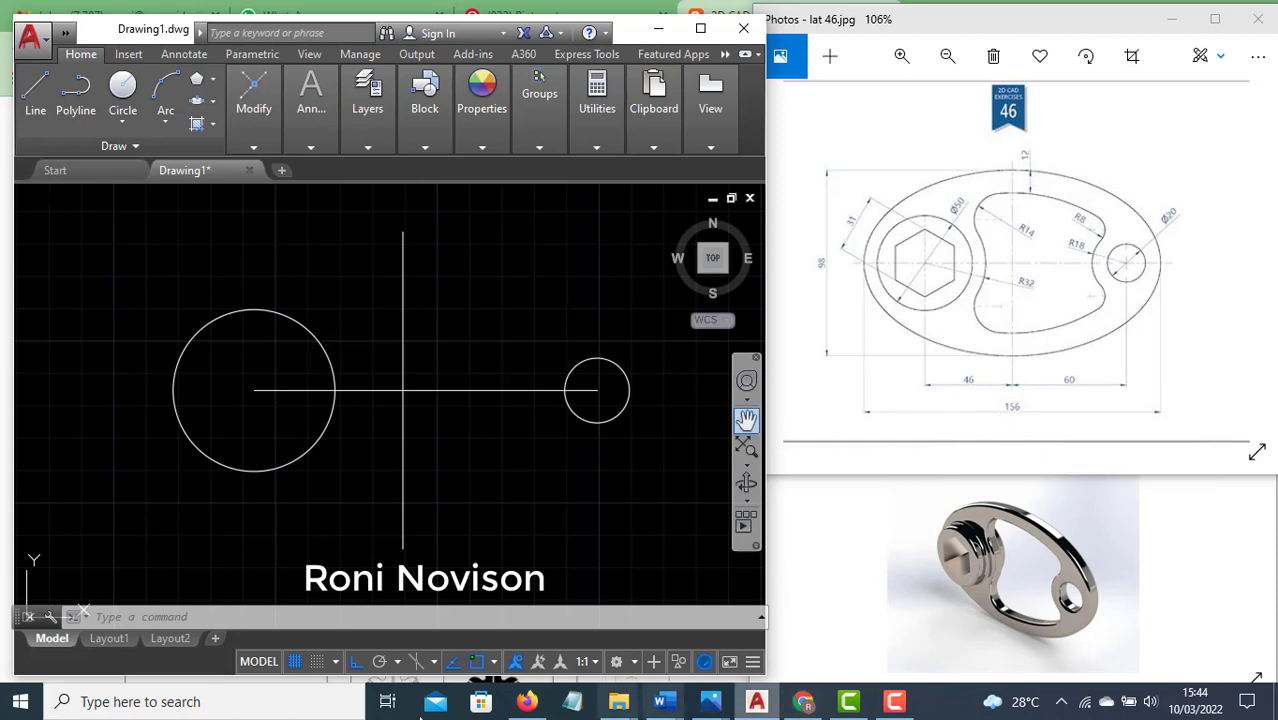
# Open Calculator and compute 156 − 46
pyautogui.click(232, 702)
pyautogui.write('cal')
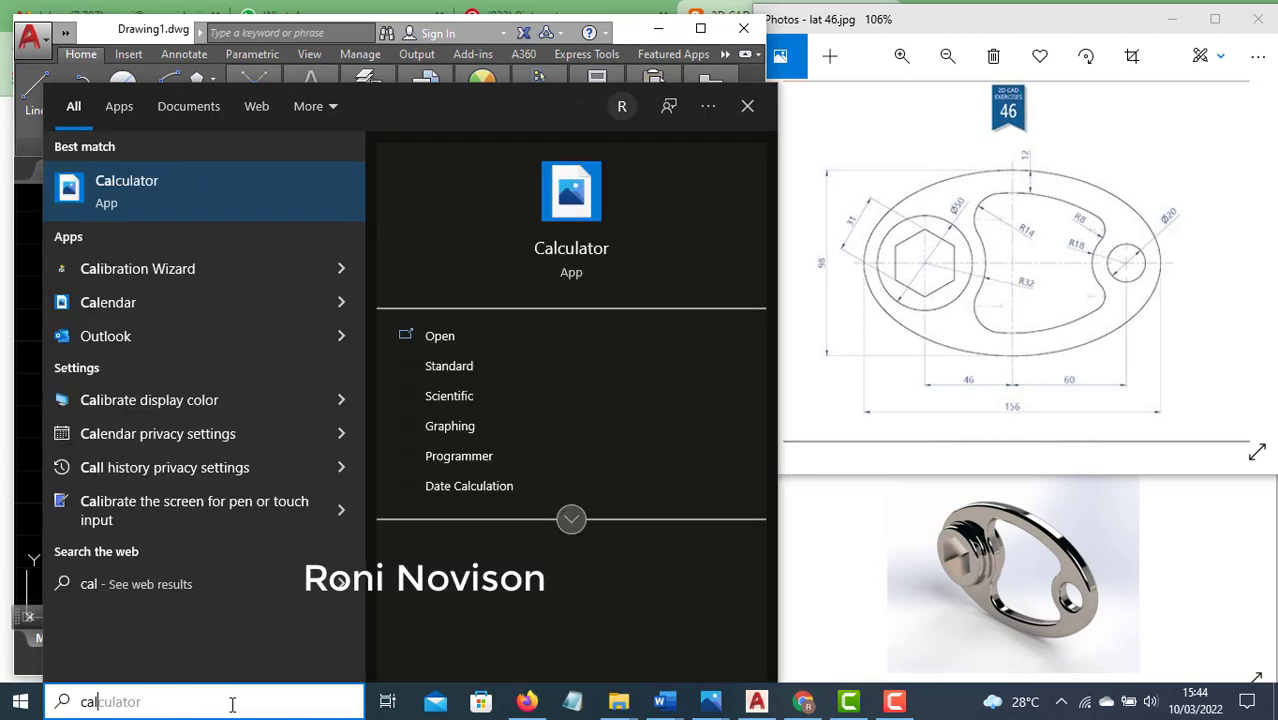
pyautogui.click(131, 193)
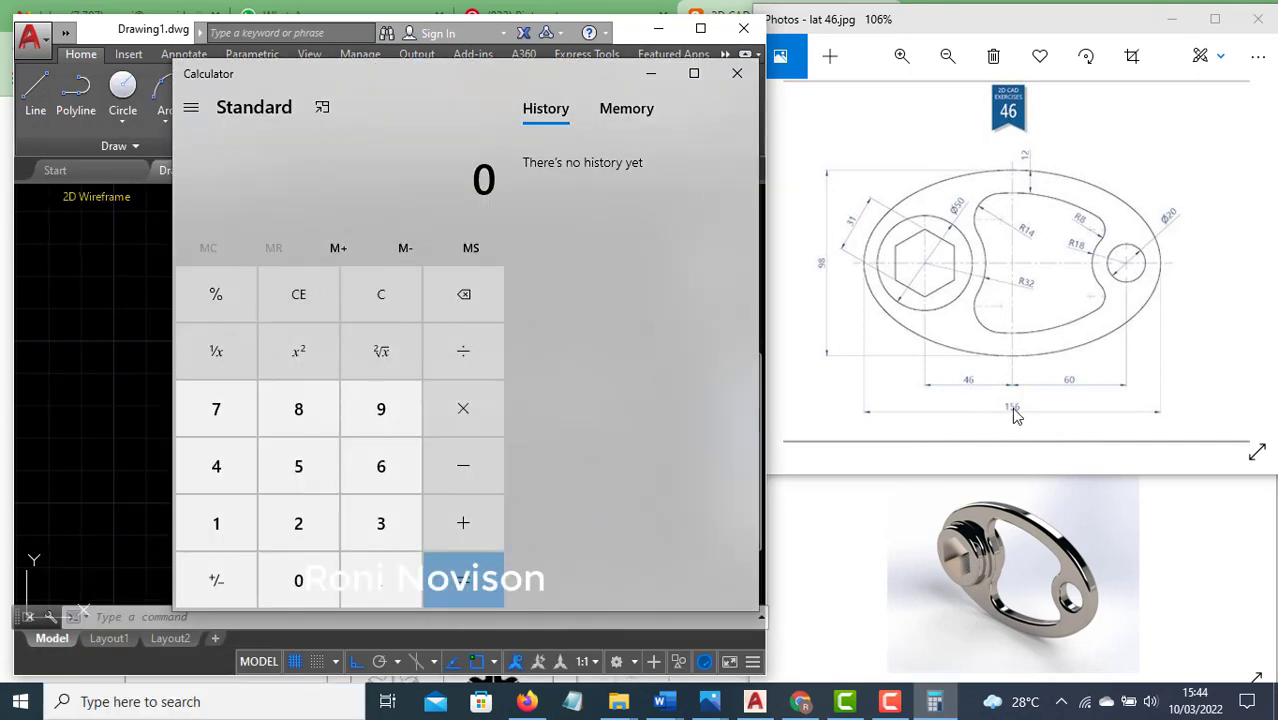
pyautogui.click(254, 544)
pyautogui.click(300, 482)
pyautogui.click(381, 465)
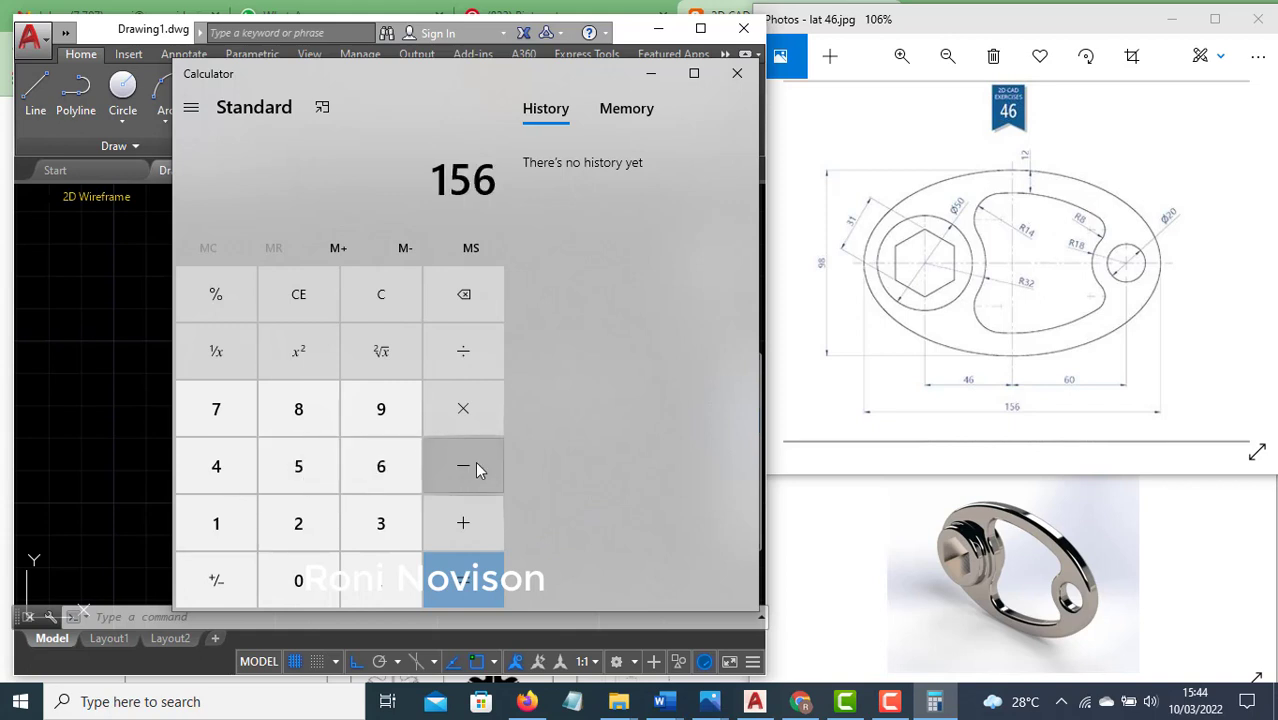
pyautogui.click(475, 461)
pyautogui.click(214, 472)
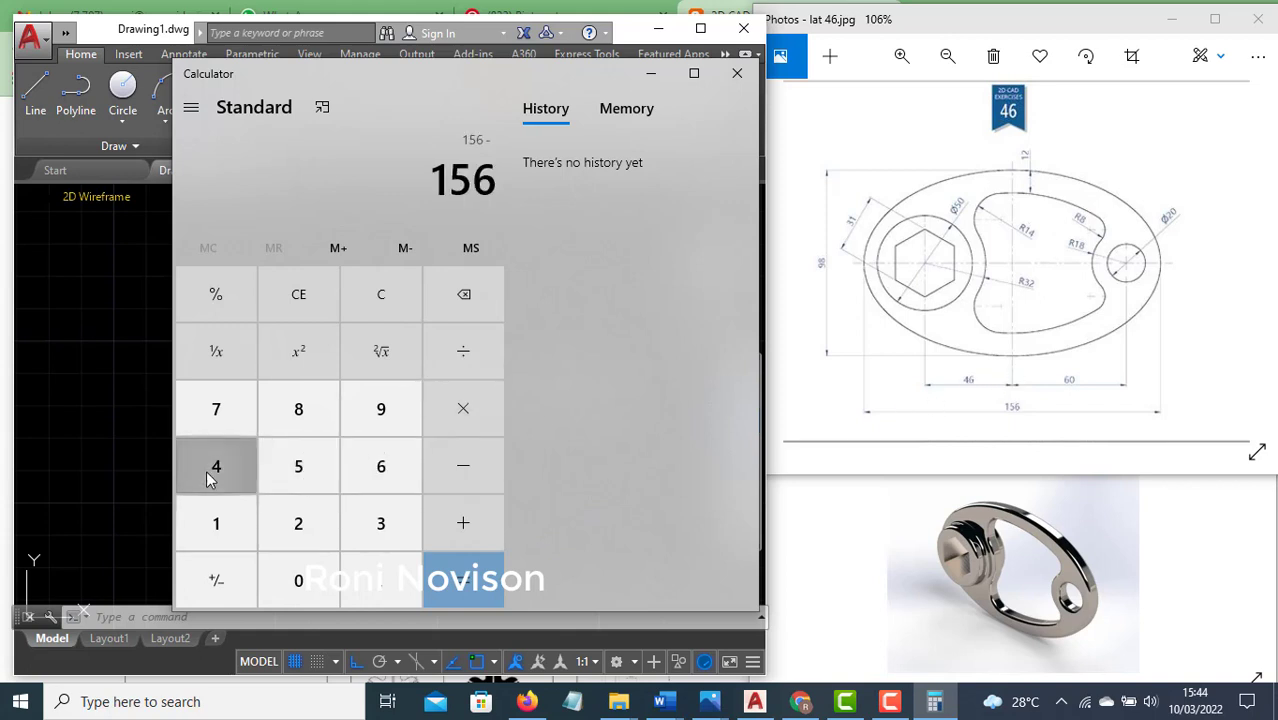
pyautogui.click(388, 463)
pyautogui.click(485, 587)
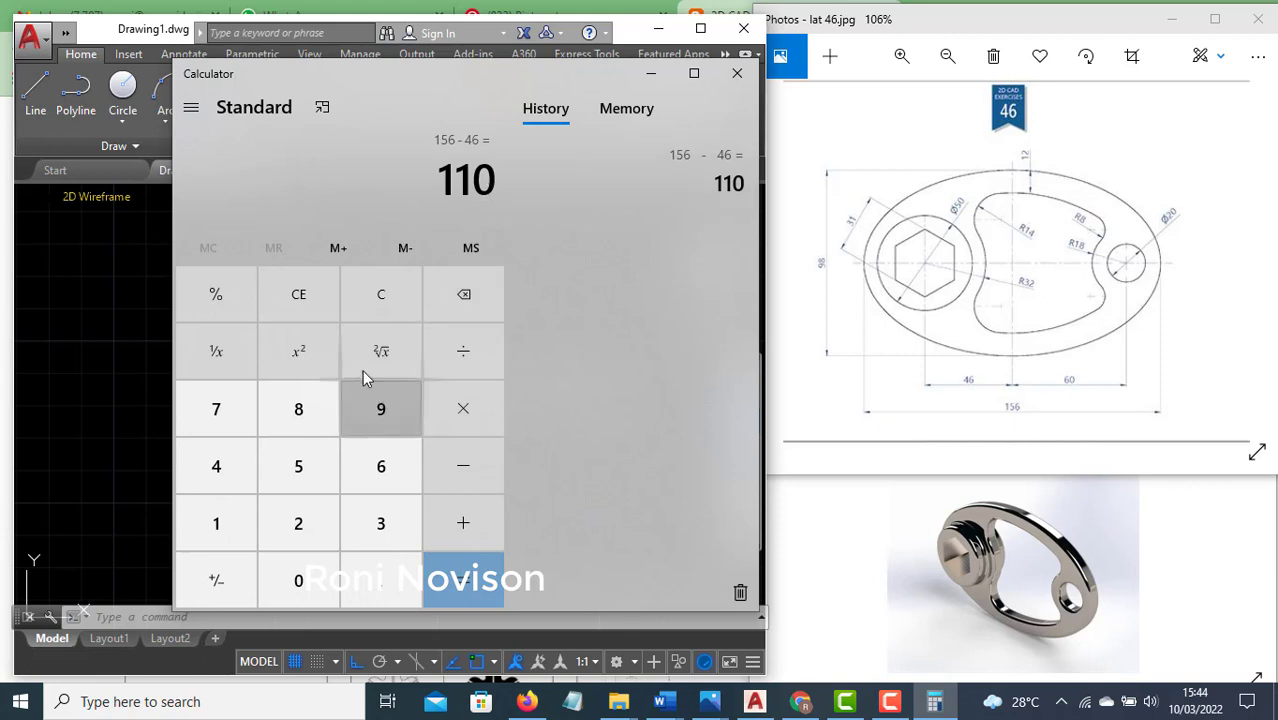
# Clear the display and compute 156 ÷ 2 = 78, then 78 − 46 = 32
pyautogui.click(355, 302)
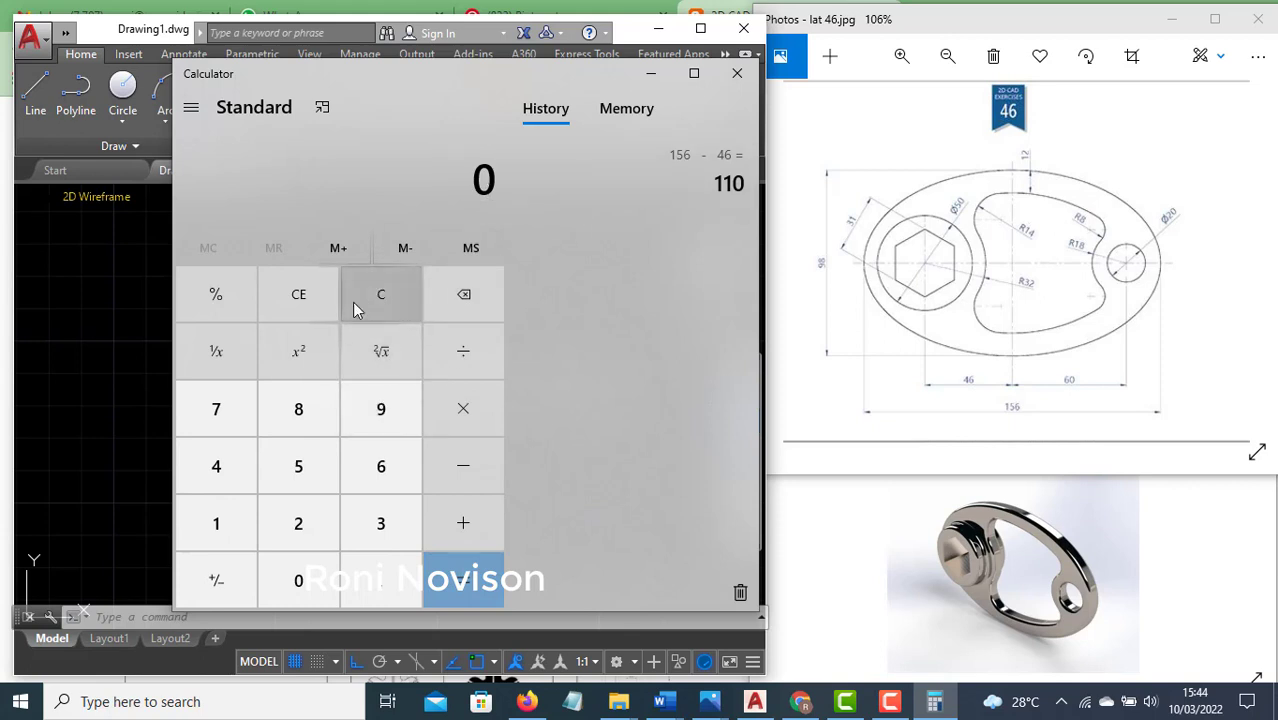
pyautogui.click(216, 523)
pyautogui.click(296, 468)
pyautogui.click(364, 469)
pyautogui.click(462, 351)
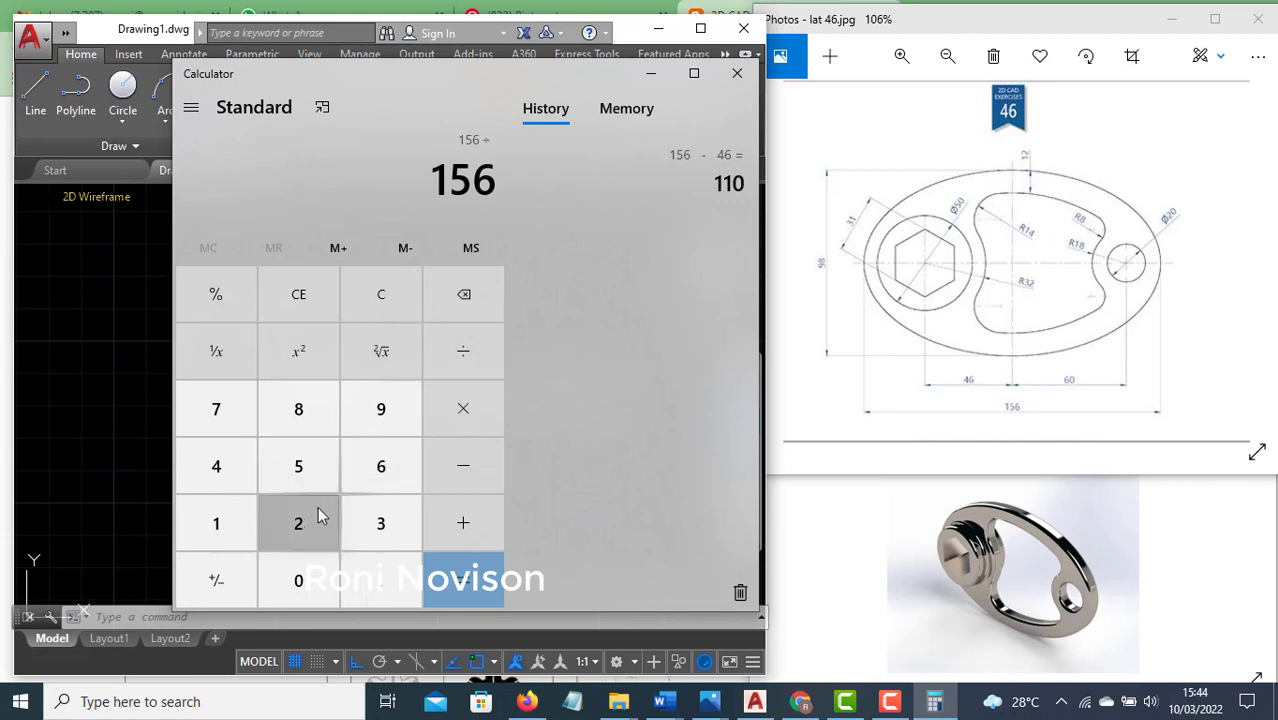
pyautogui.click(320, 510)
pyautogui.click(463, 575)
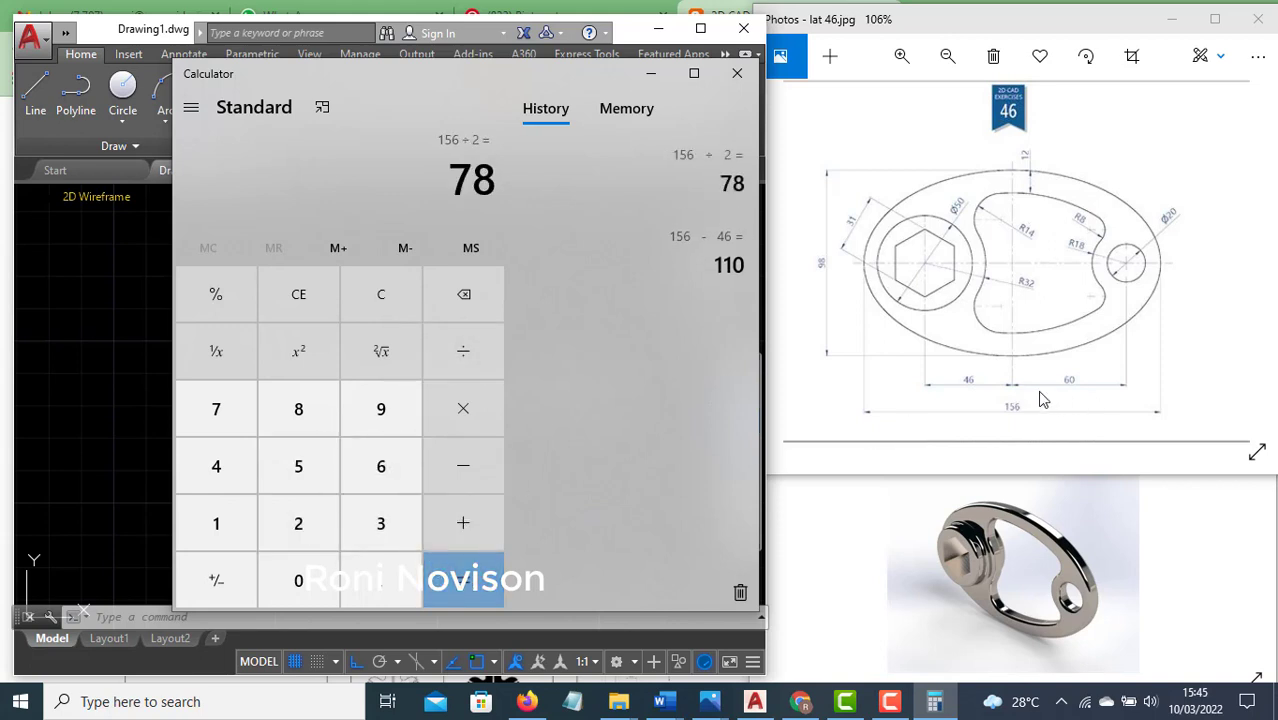
pyautogui.click(448, 479)
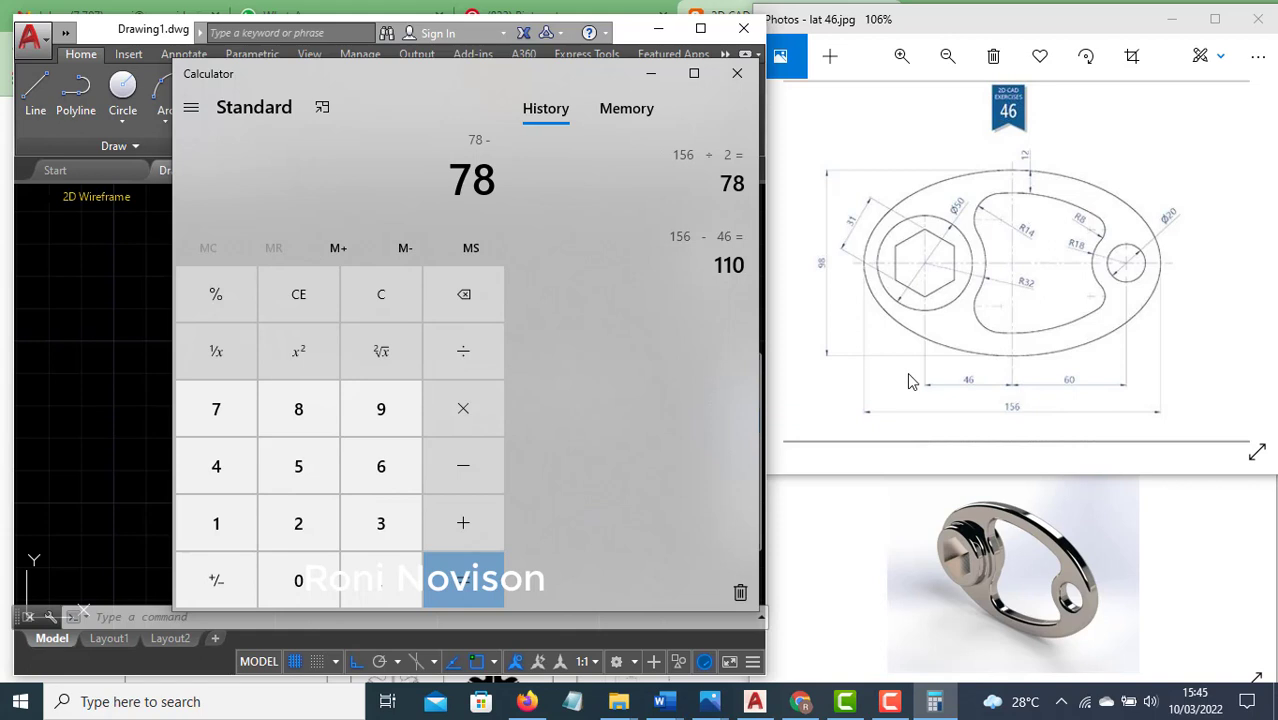
pyautogui.click(222, 470)
pyautogui.click(385, 467)
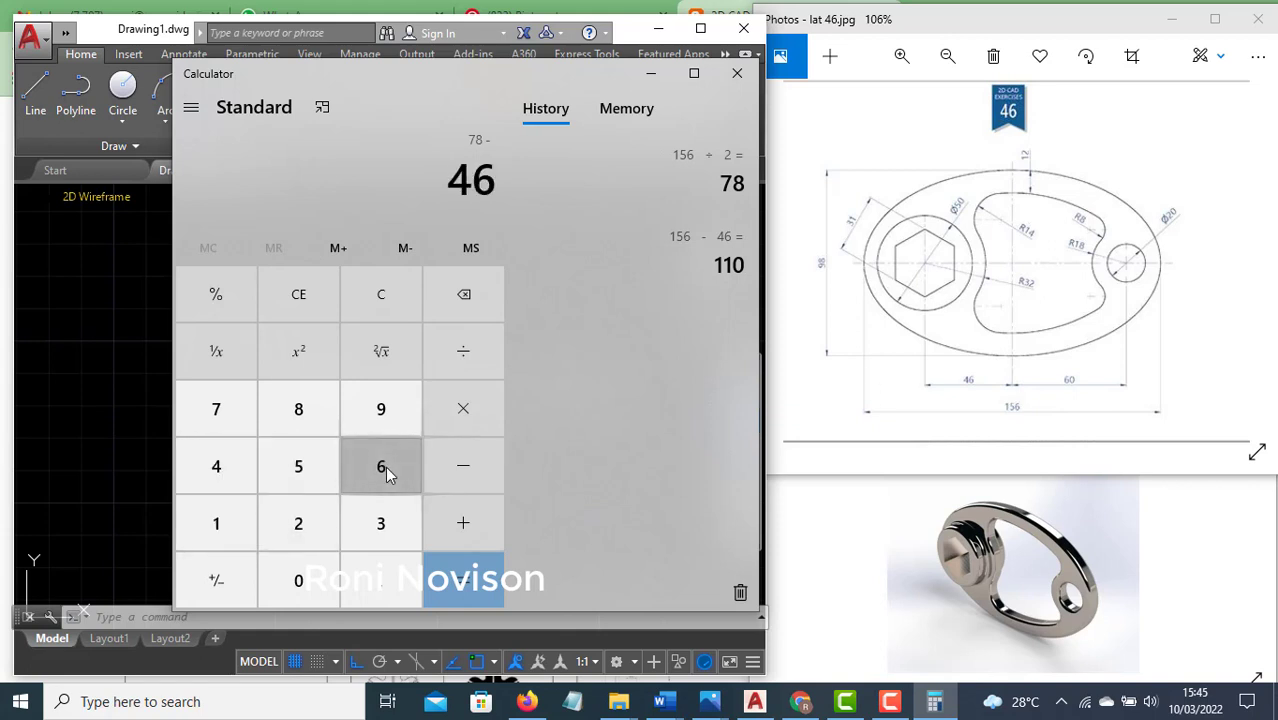
pyautogui.click(452, 566)
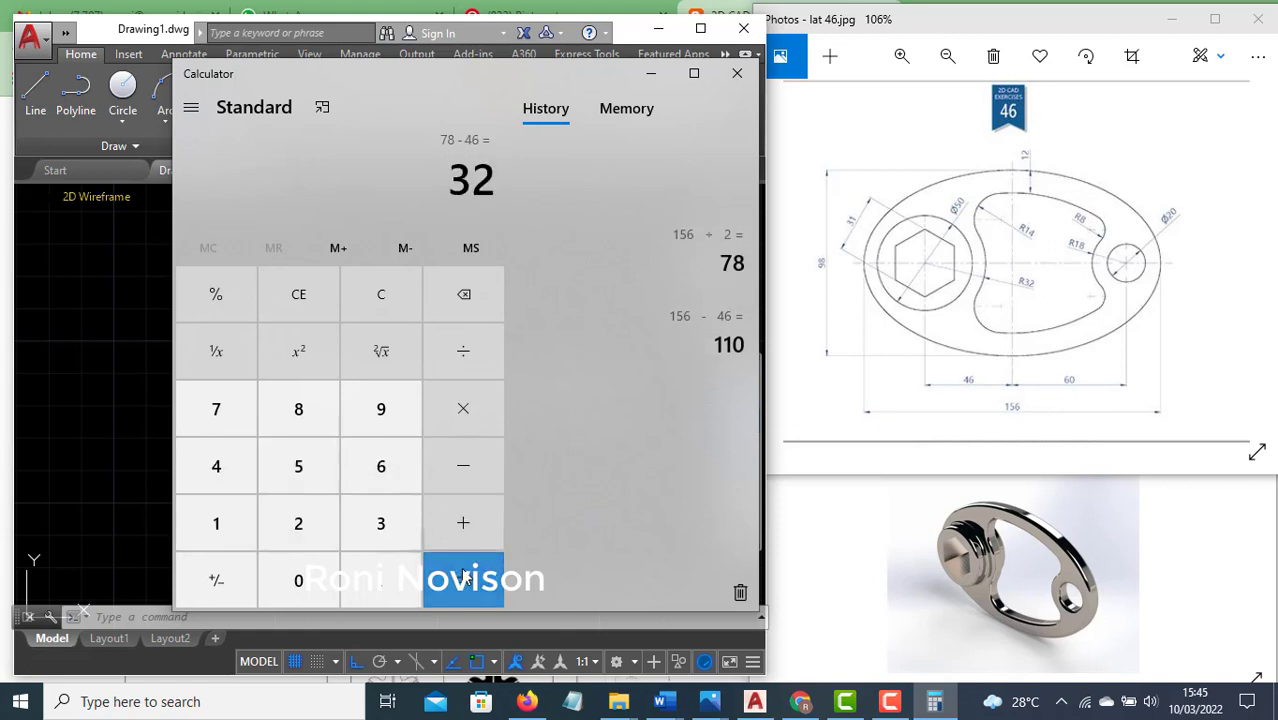
# In AutoCAD, draw a 32-unit line leftward from the large circle's centre
pyautogui.click(124, 473)
pyautogui.write('l')
pyautogui.press('Return')
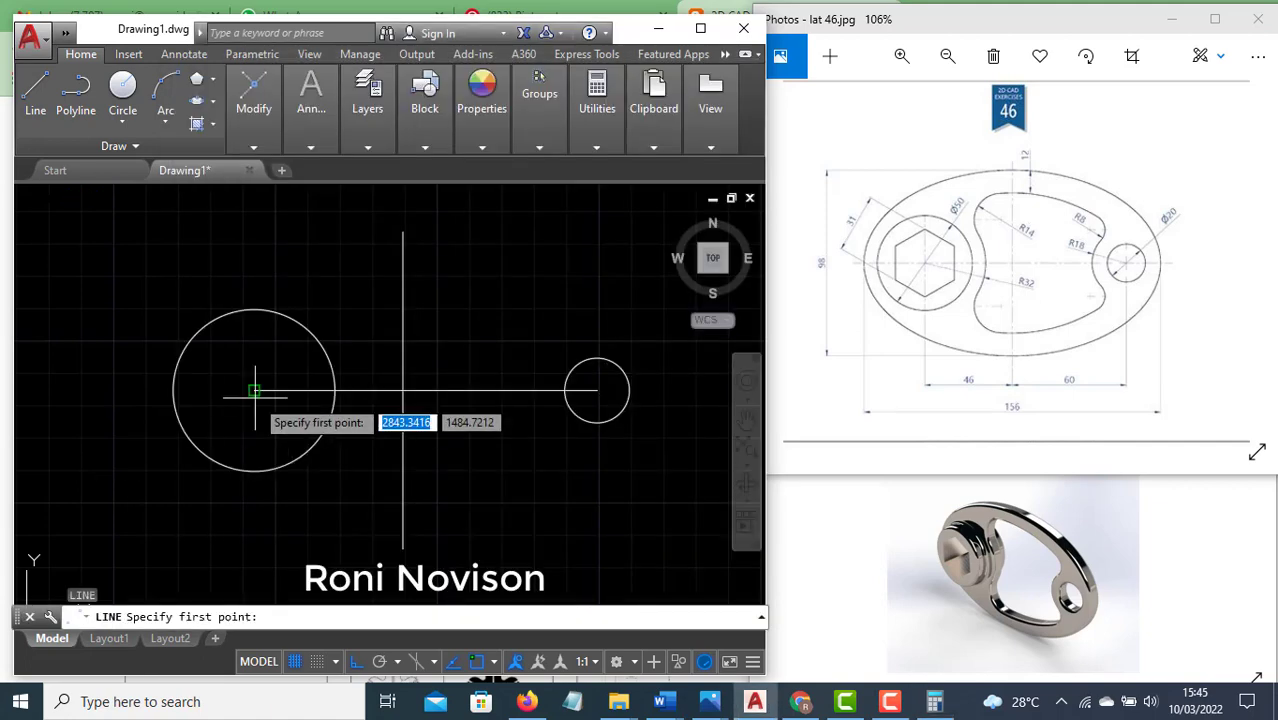
pyautogui.click(254, 390)
pyautogui.write('32')
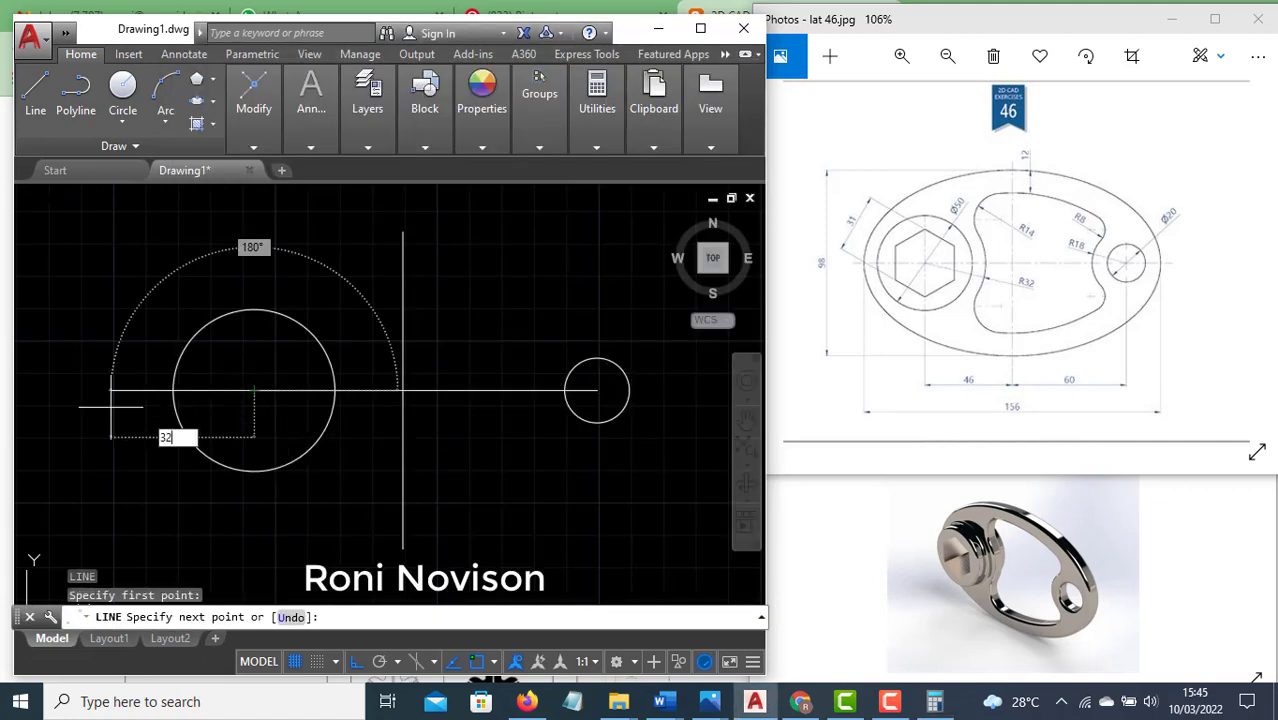
pyautogui.press('Return')
pyautogui.press('Return')
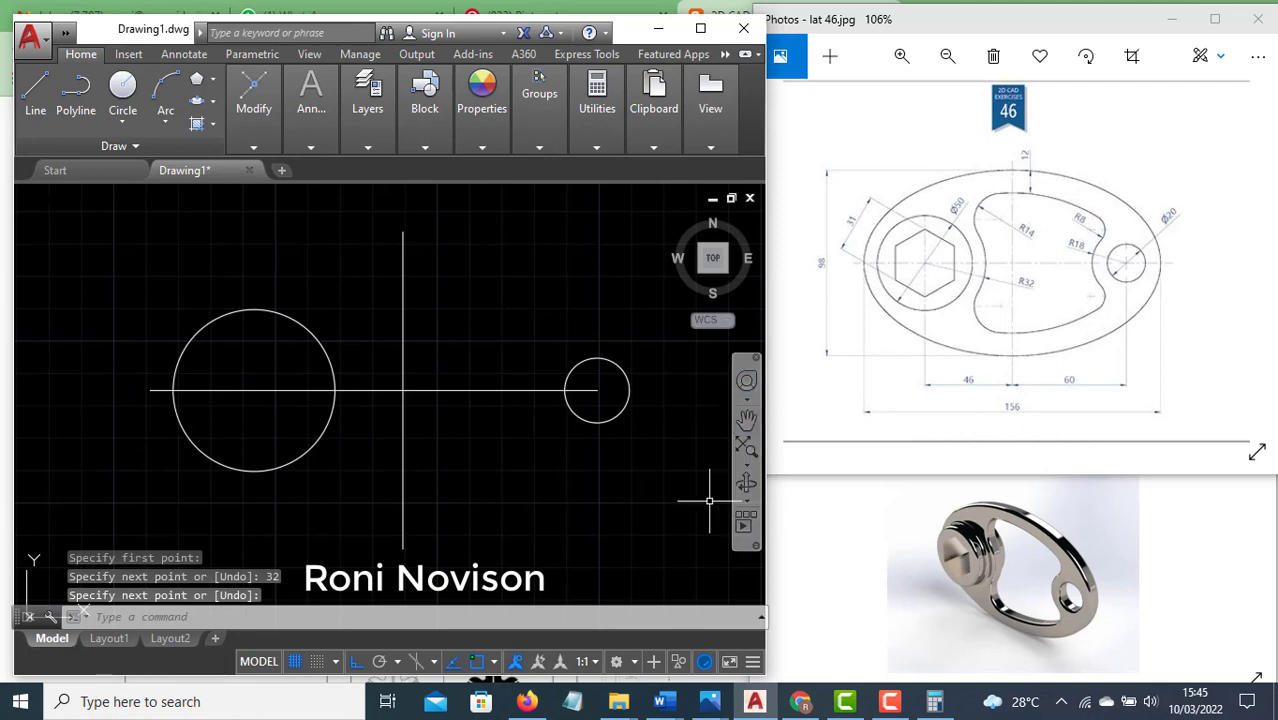
pyautogui.hotkey('alt', 'Tab')
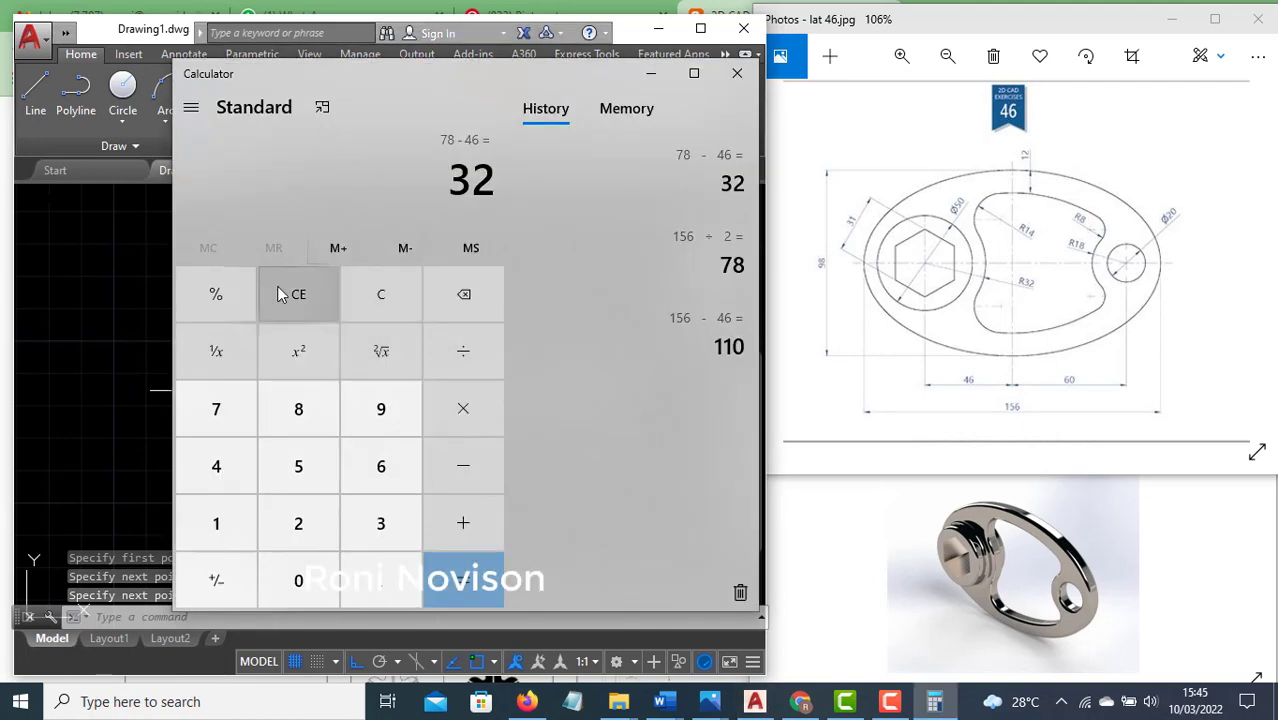
# Clear Calculator and compute 156 ÷ 2 = 78, then 78 − 60 = 18
pyautogui.click(281, 294)
pyautogui.click(245, 512)
pyautogui.click(296, 468)
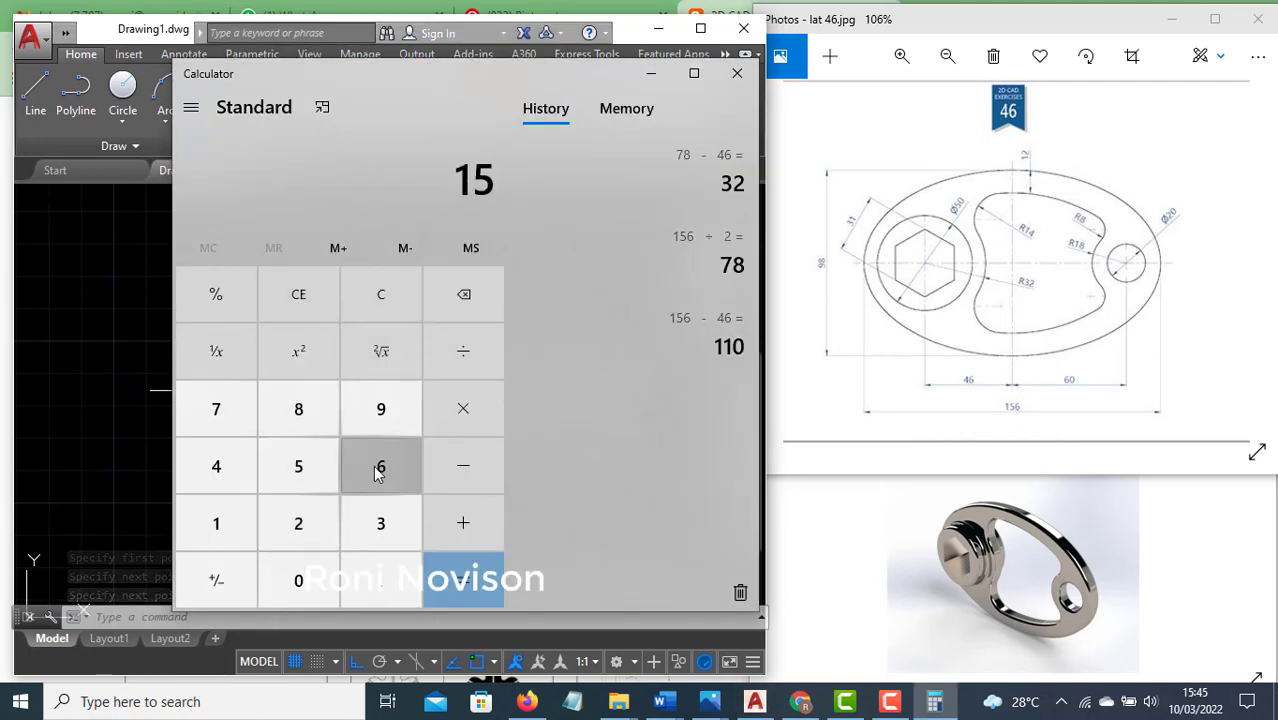
pyautogui.click(379, 470)
pyautogui.click(462, 350)
pyautogui.click(330, 520)
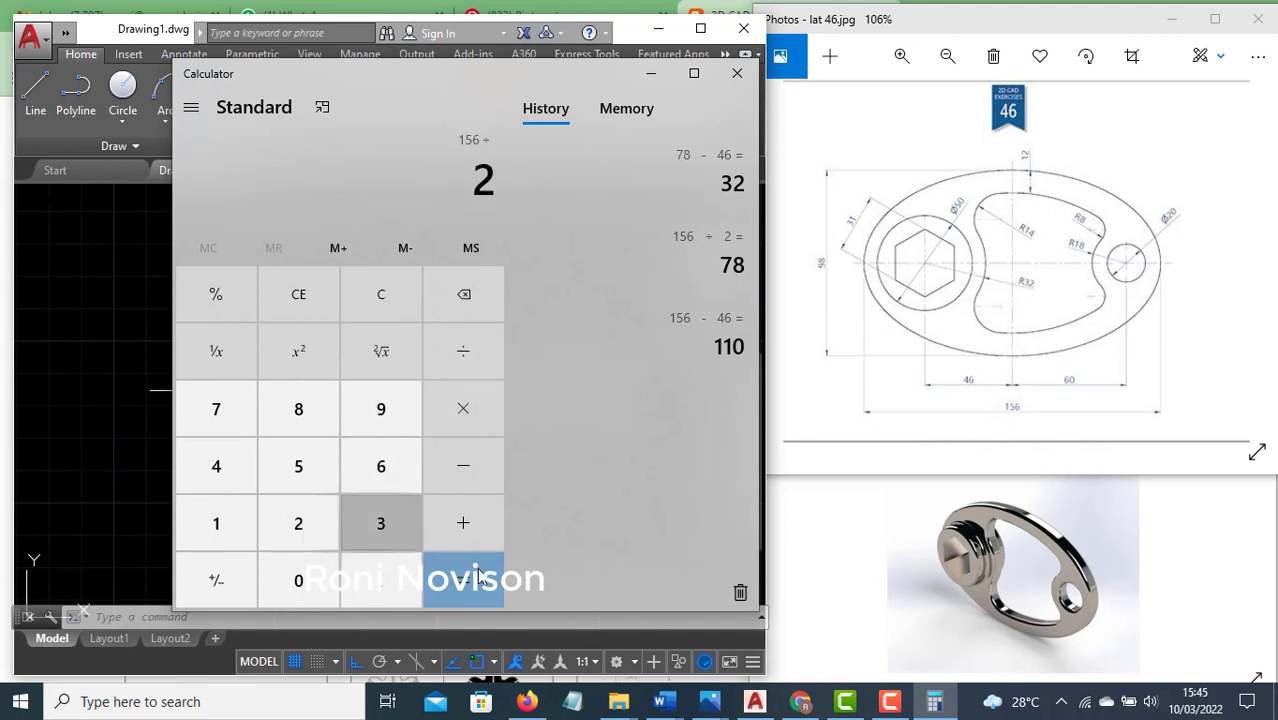
pyautogui.click(476, 578)
pyautogui.click(462, 480)
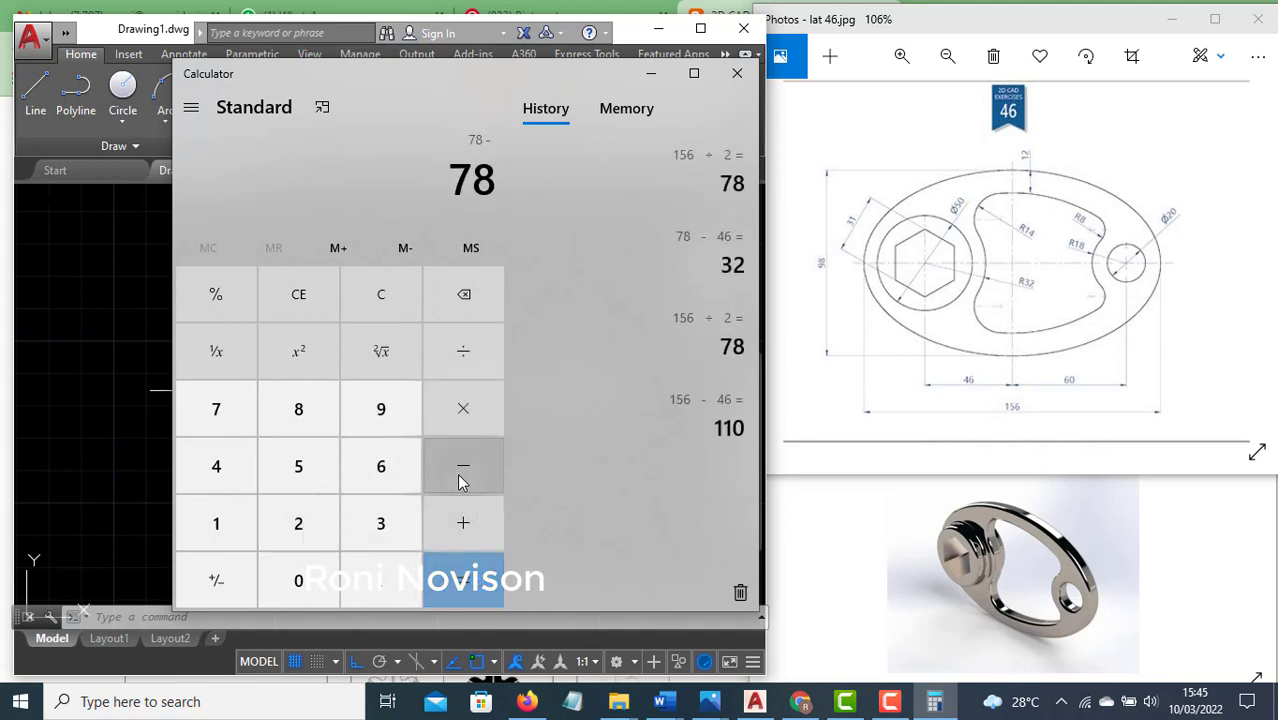
pyautogui.click(380, 480)
pyautogui.click(311, 586)
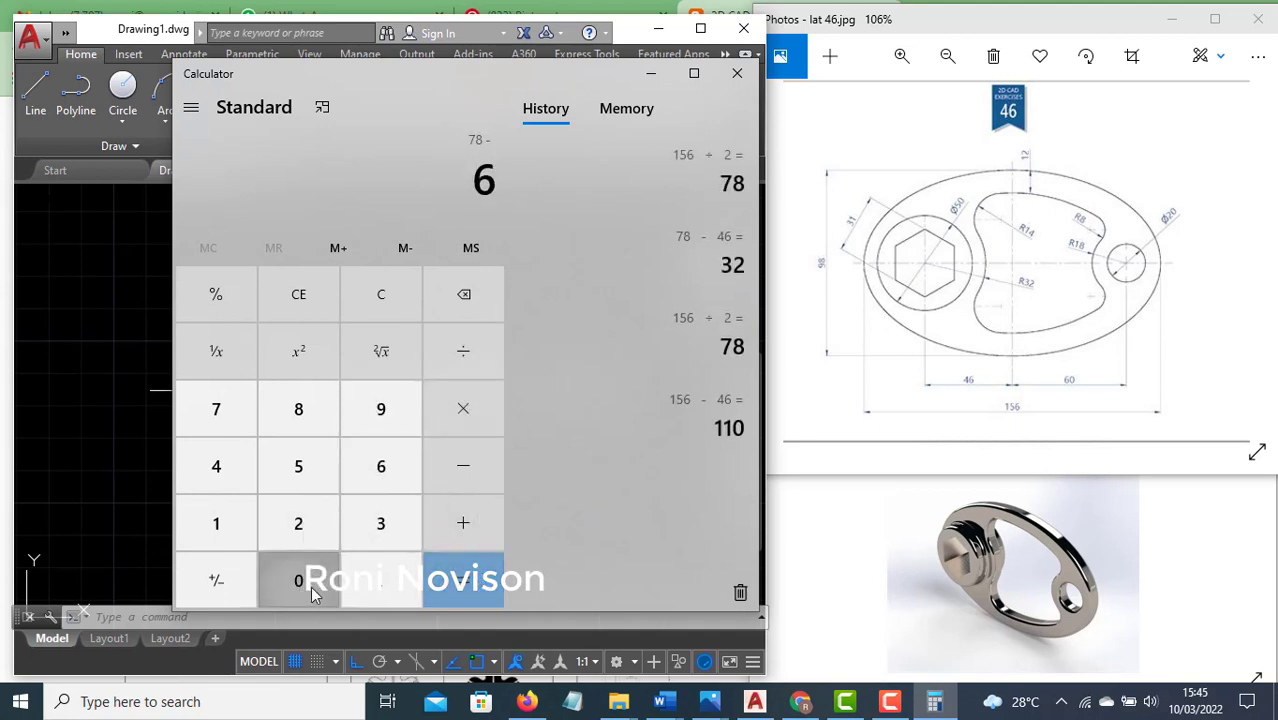
pyautogui.click(452, 590)
# Draw an 18-unit line rightward from the small circle's centre
pyautogui.click(120, 500)
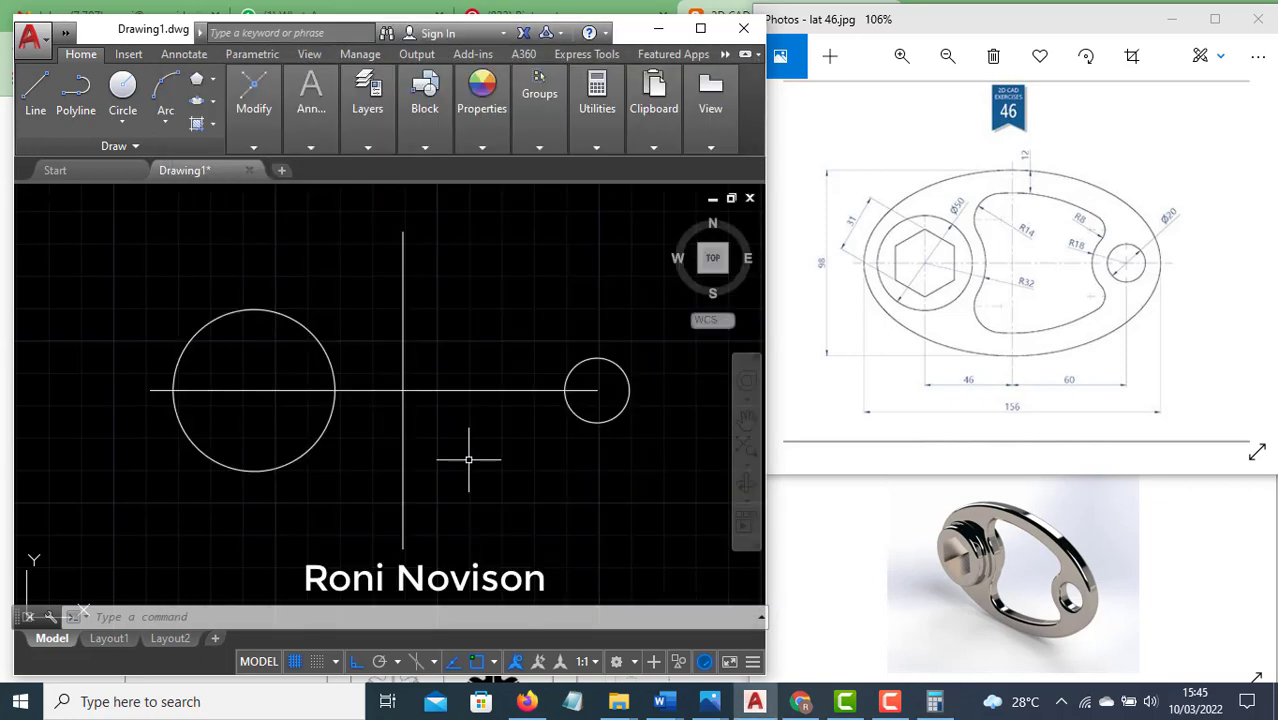
pyautogui.press('Escape')
pyautogui.press('space')
pyautogui.click(597, 390)
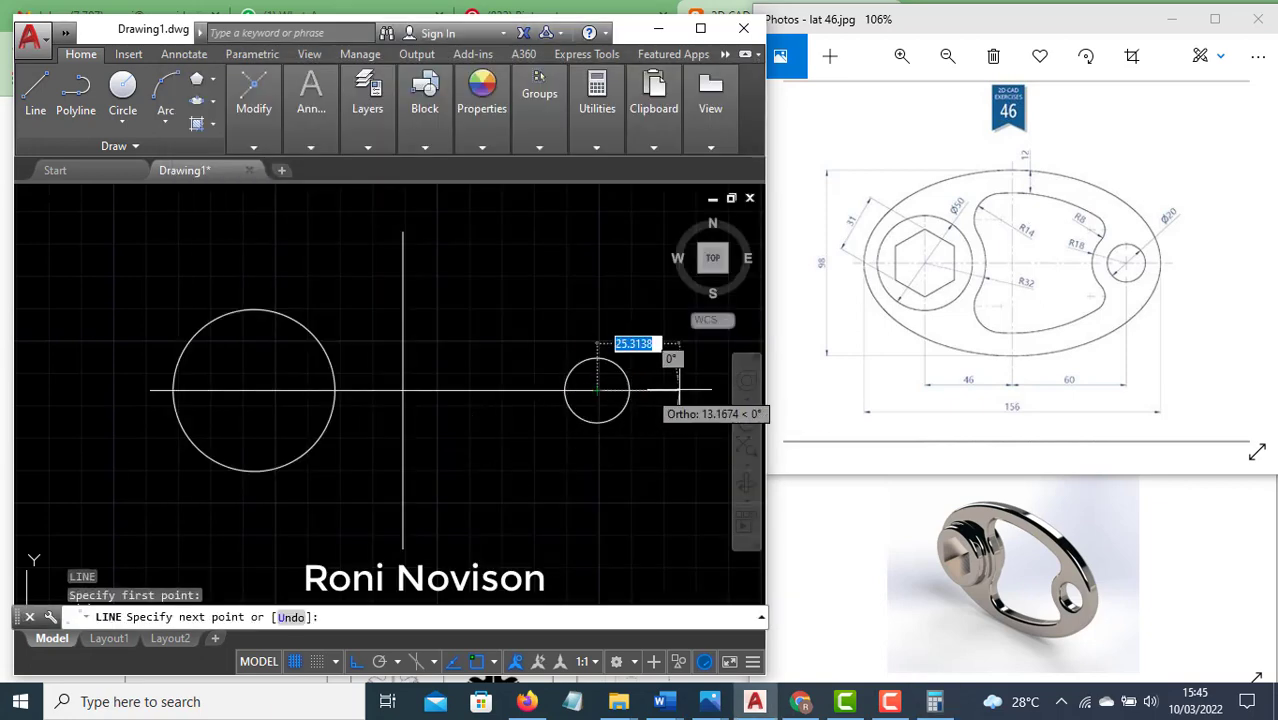
pyautogui.write('18')
pyautogui.press('Return')
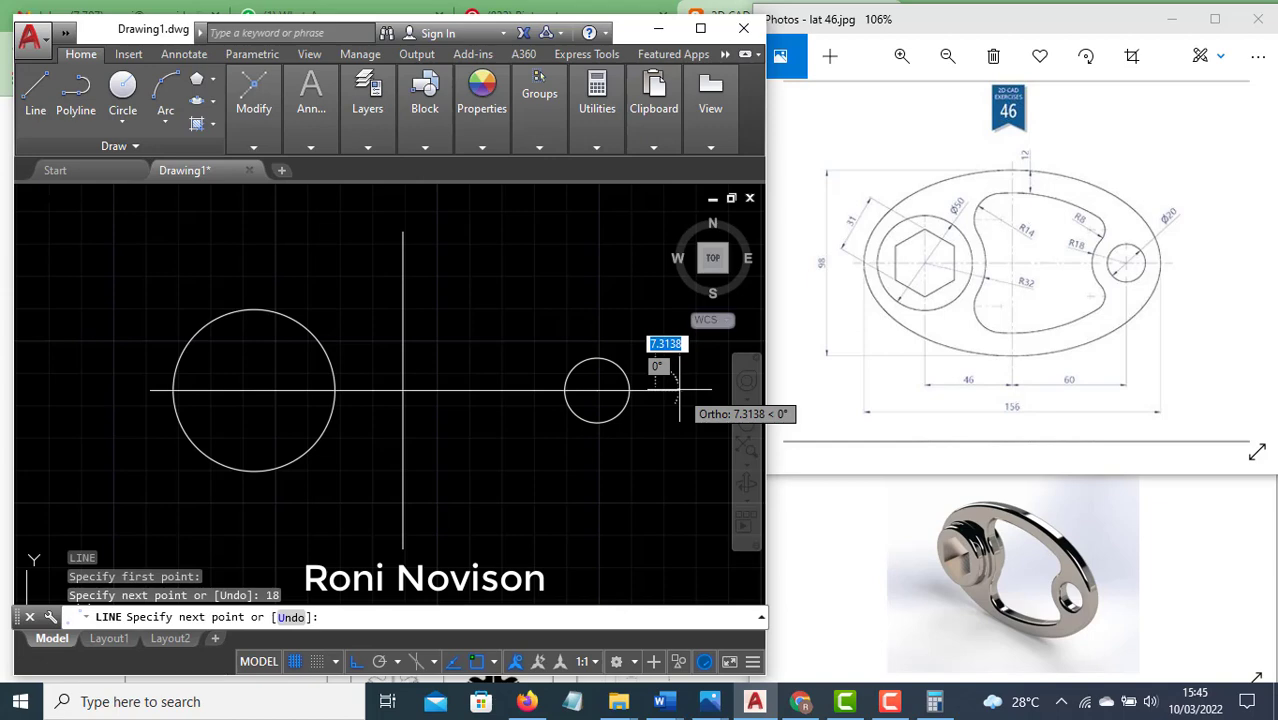
pyautogui.press('Return')
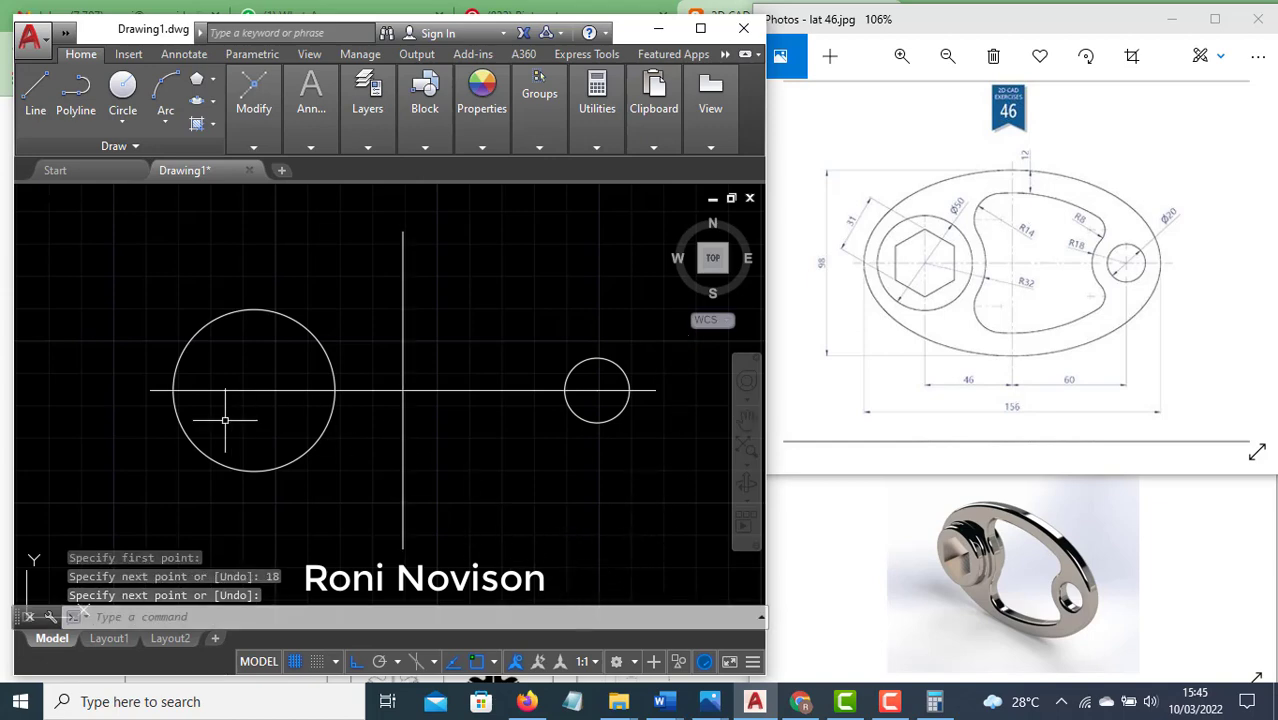
# Start an ellipse with its axis running between the horizontal centreline's two ends
pyautogui.write('ell')
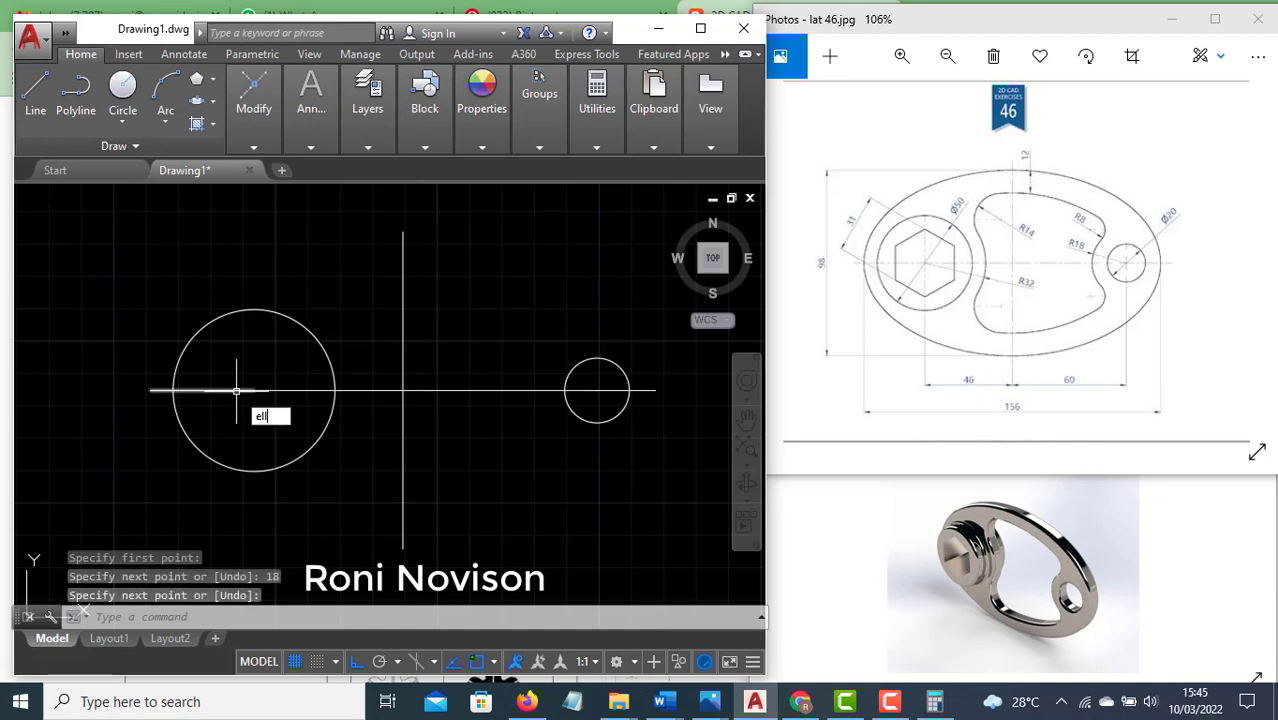
pyautogui.click(309, 434)
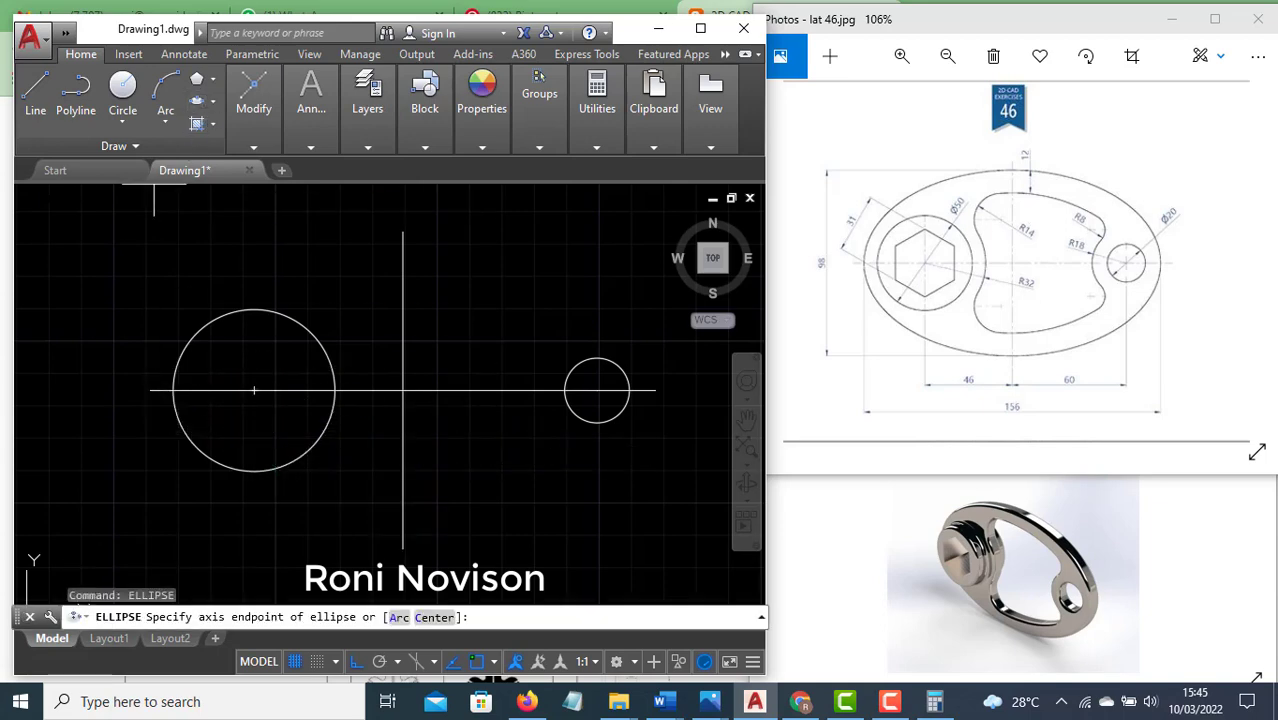
pyautogui.click(150, 390)
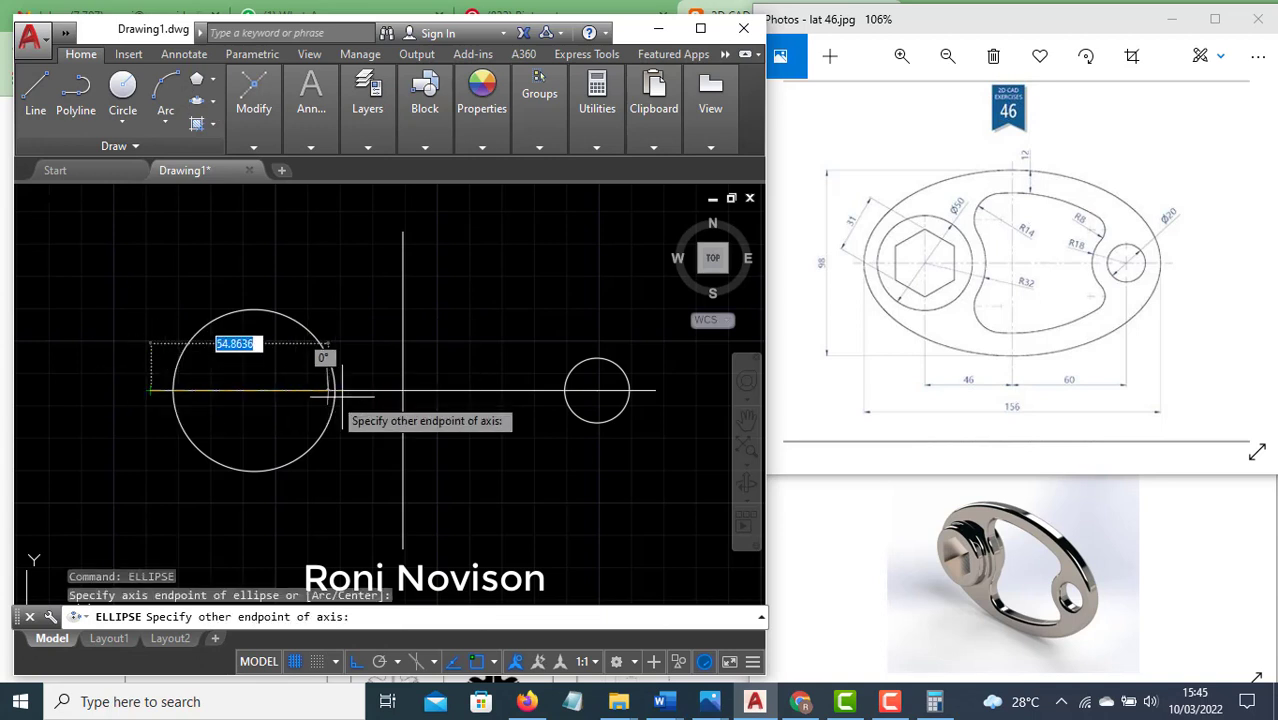
pyautogui.click(655, 390)
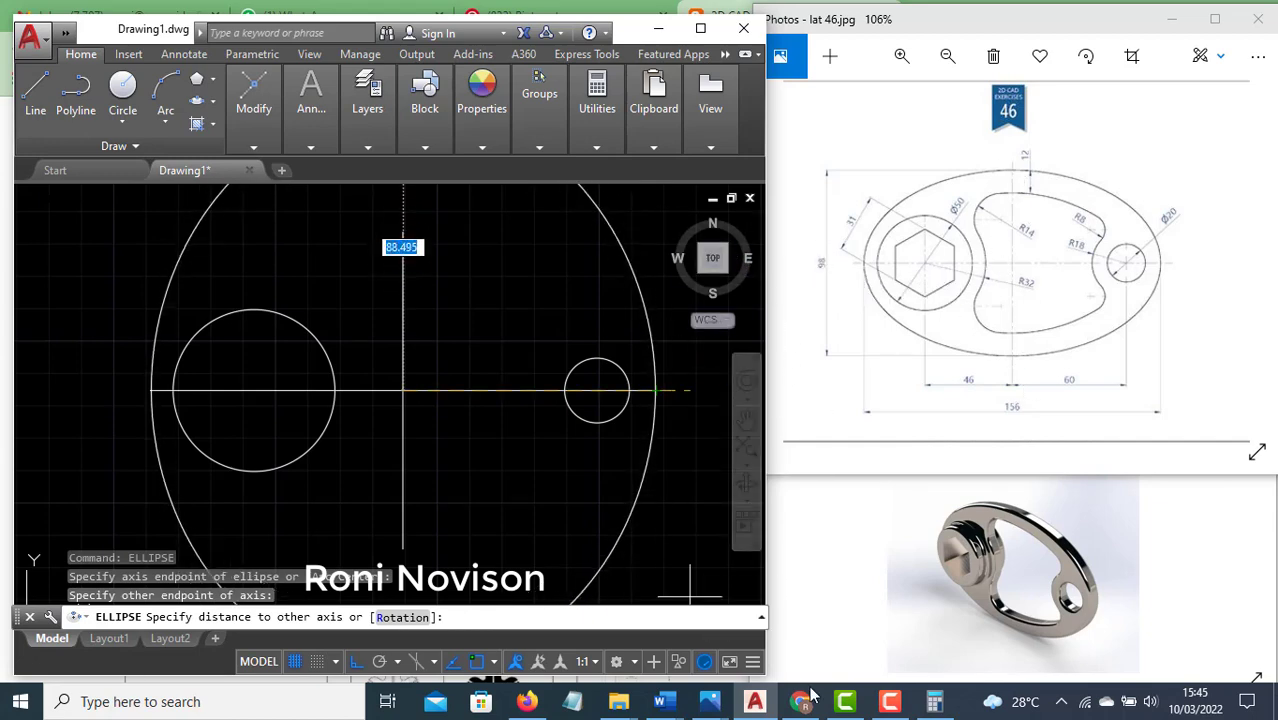
# In Calculator, compute 98 ÷ 2 = 49, then return to the drawing
pyautogui.click(935, 701)
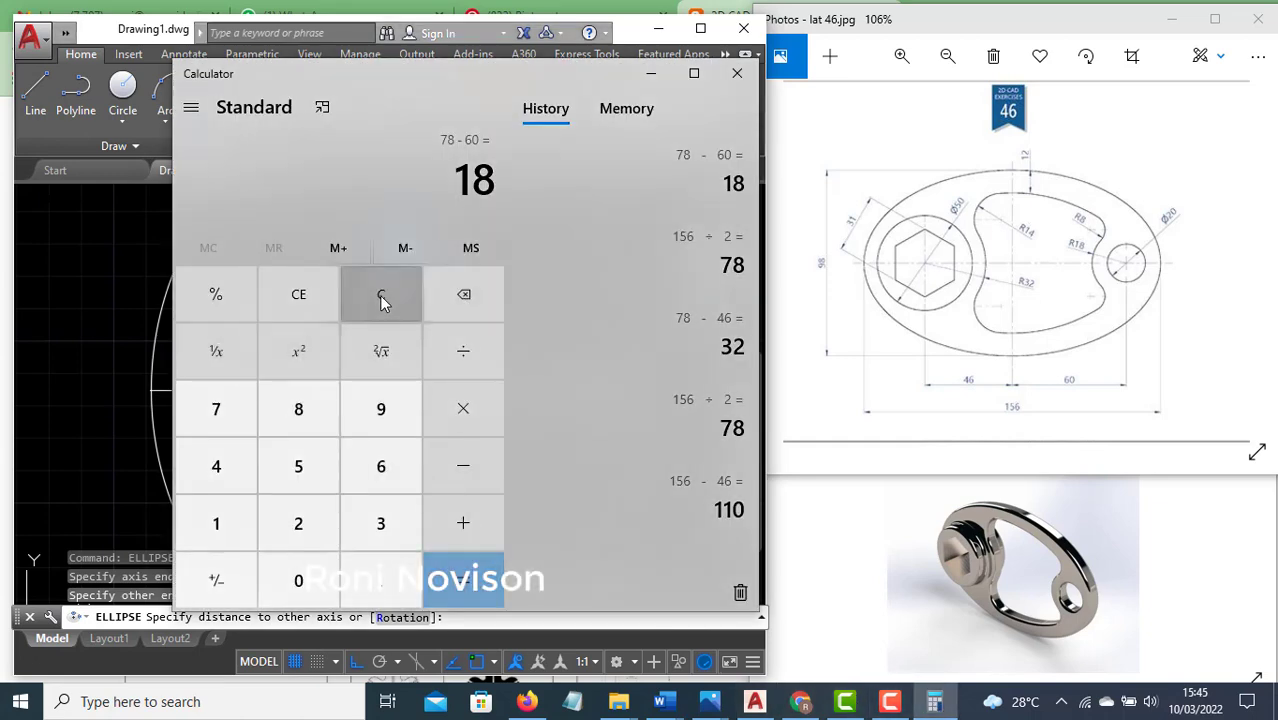
pyautogui.click(380, 296)
pyautogui.click(379, 410)
pyautogui.click(310, 414)
pyautogui.click(487, 358)
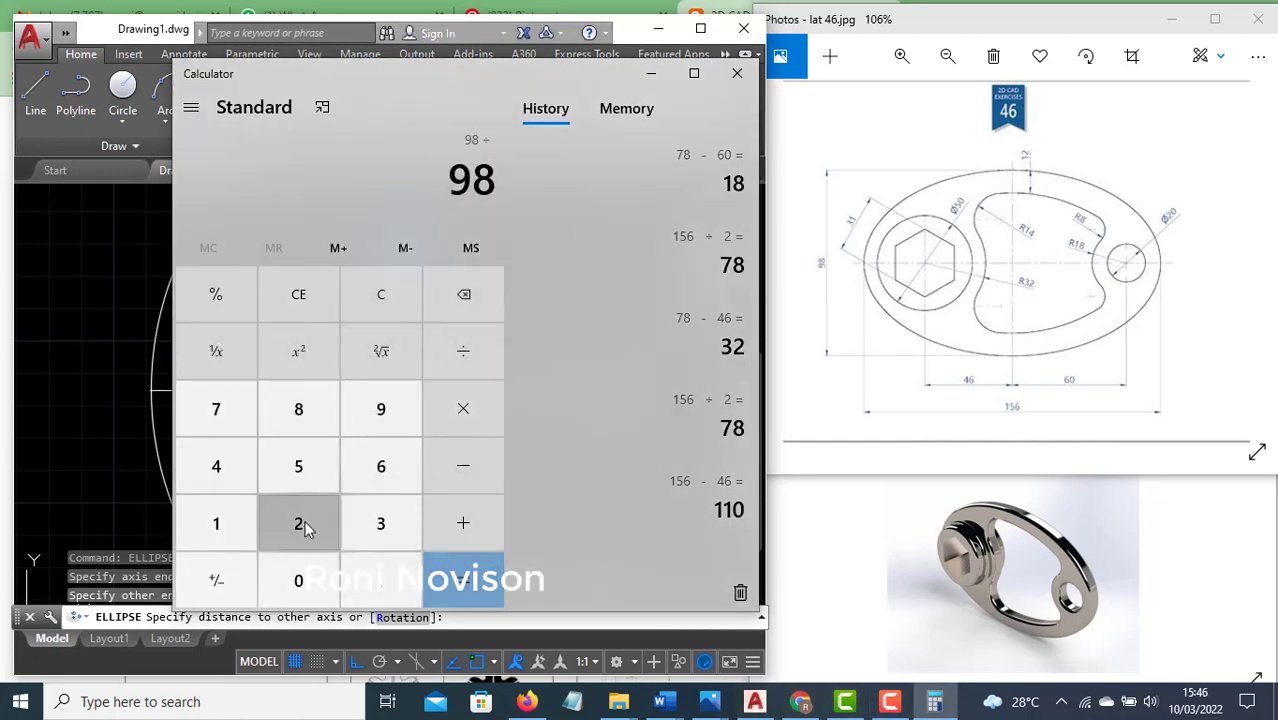
pyautogui.click(300, 522)
pyautogui.click(452, 597)
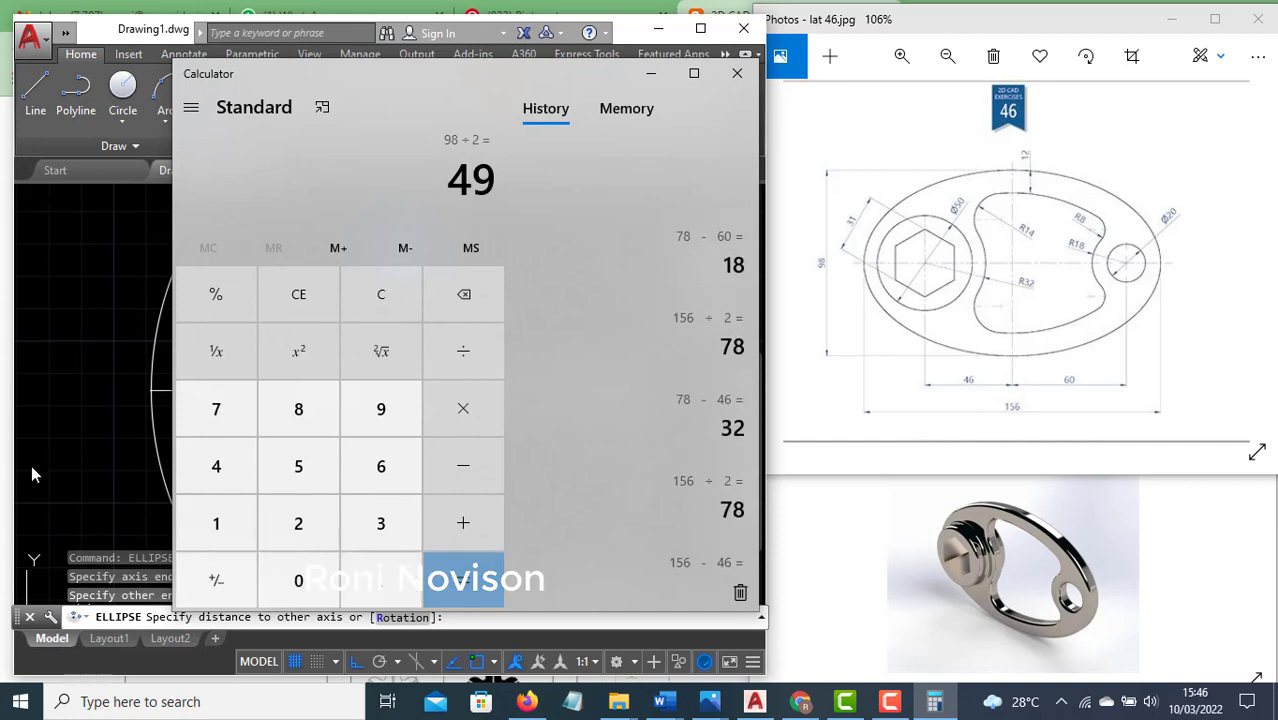
pyautogui.click(737, 73)
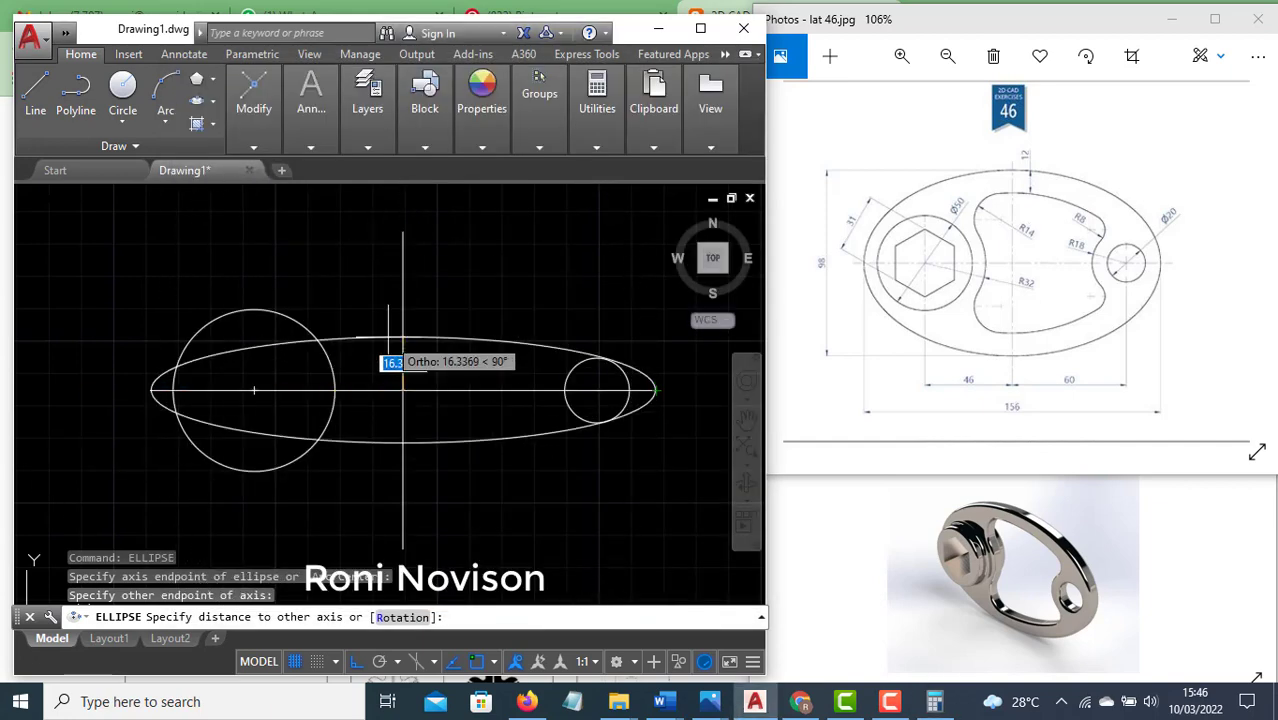
# Finish the ellipse with half-height 49, then select and erase it
pyautogui.write('49')
pyautogui.press('Return')
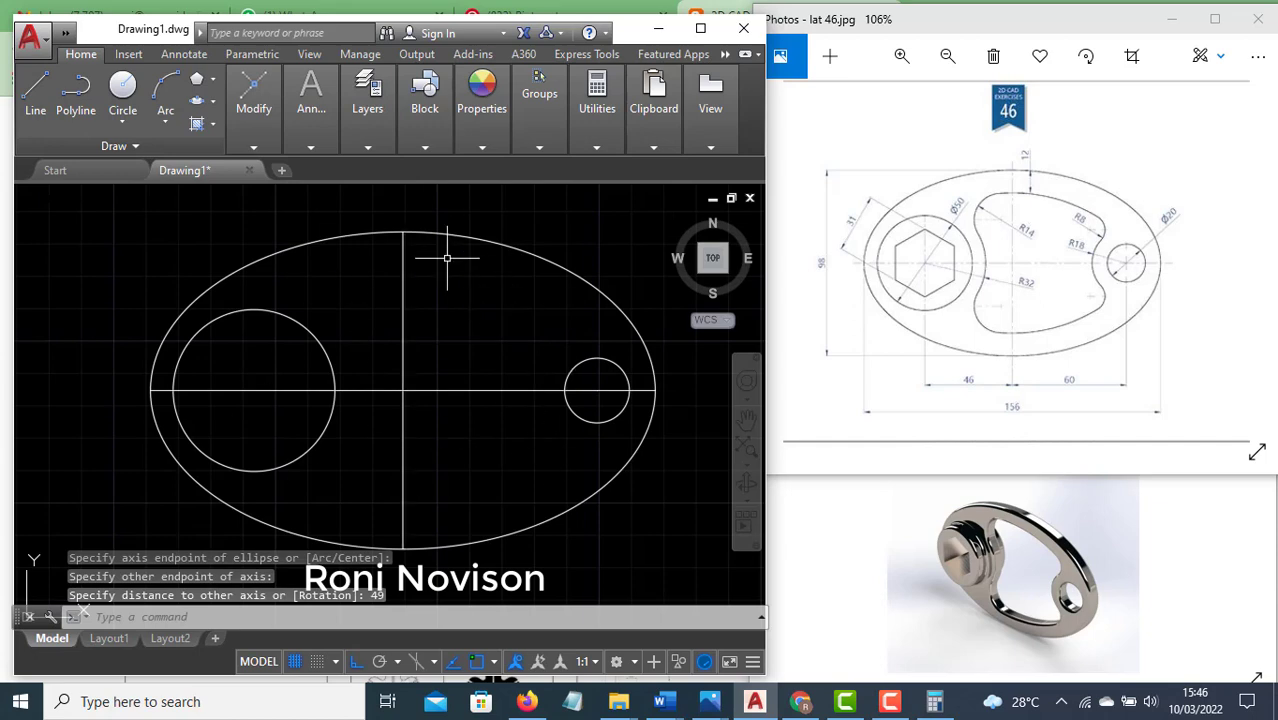
pyautogui.click(351, 260)
pyautogui.click(300, 218)
pyautogui.write('e')
pyautogui.press('Return')
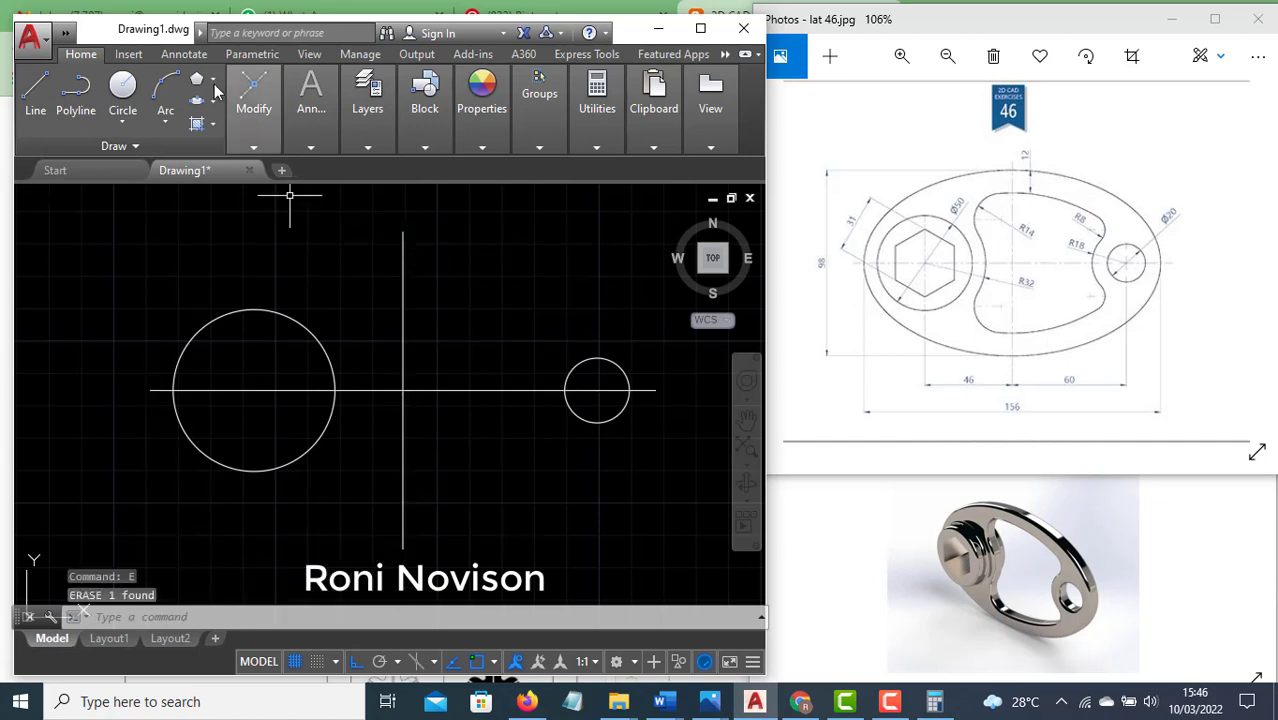
# Redraw the ellipse with Axis, End between the centreline ends and half-height 49
pyautogui.click(212, 101)
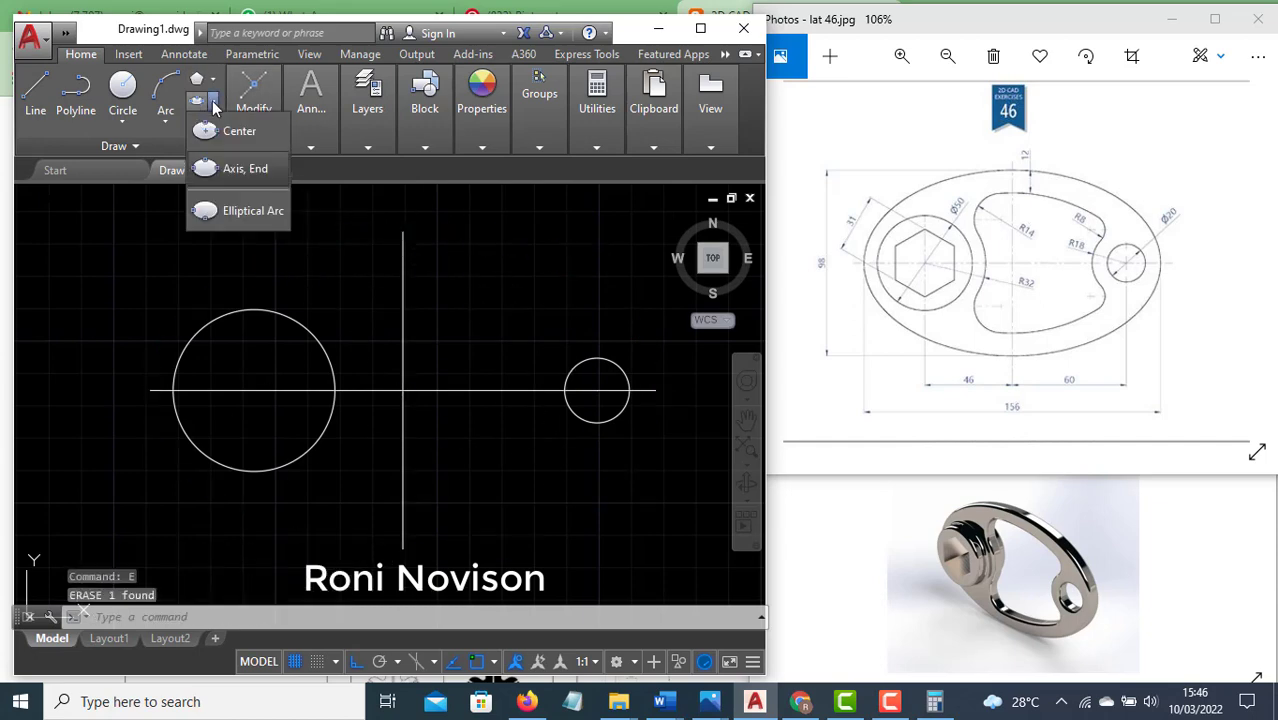
pyautogui.click(240, 170)
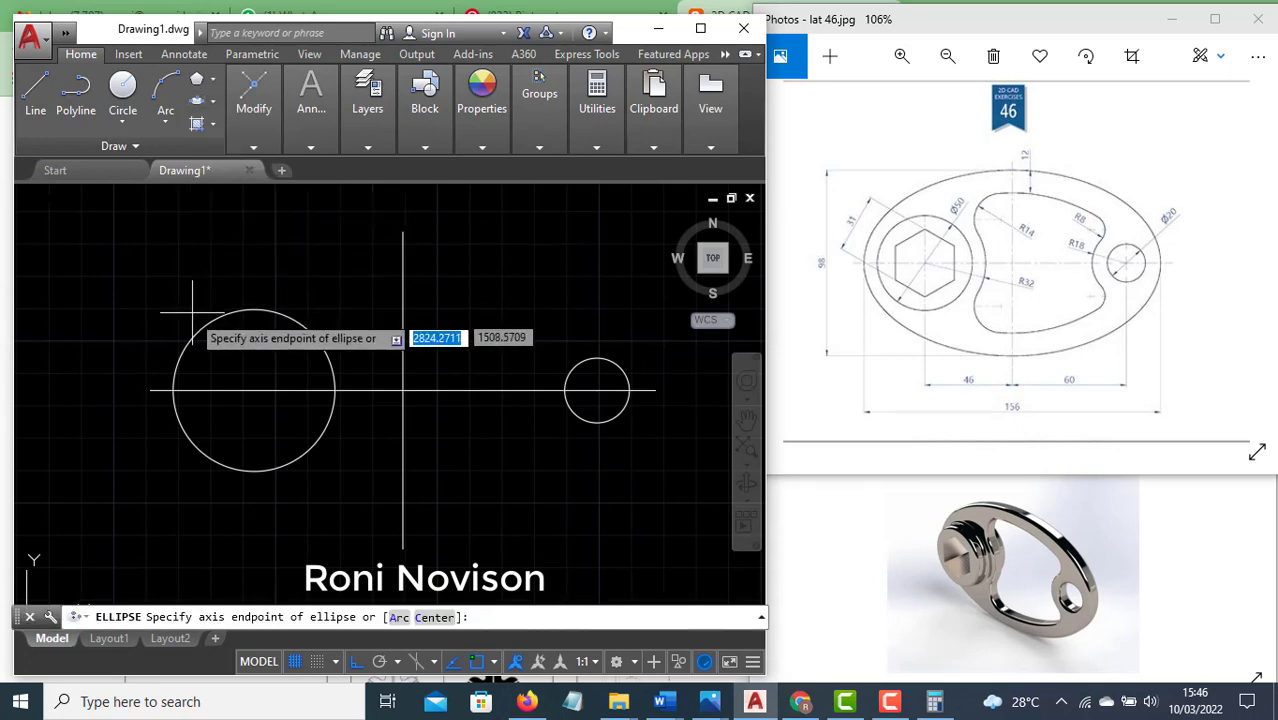
pyautogui.click(150, 390)
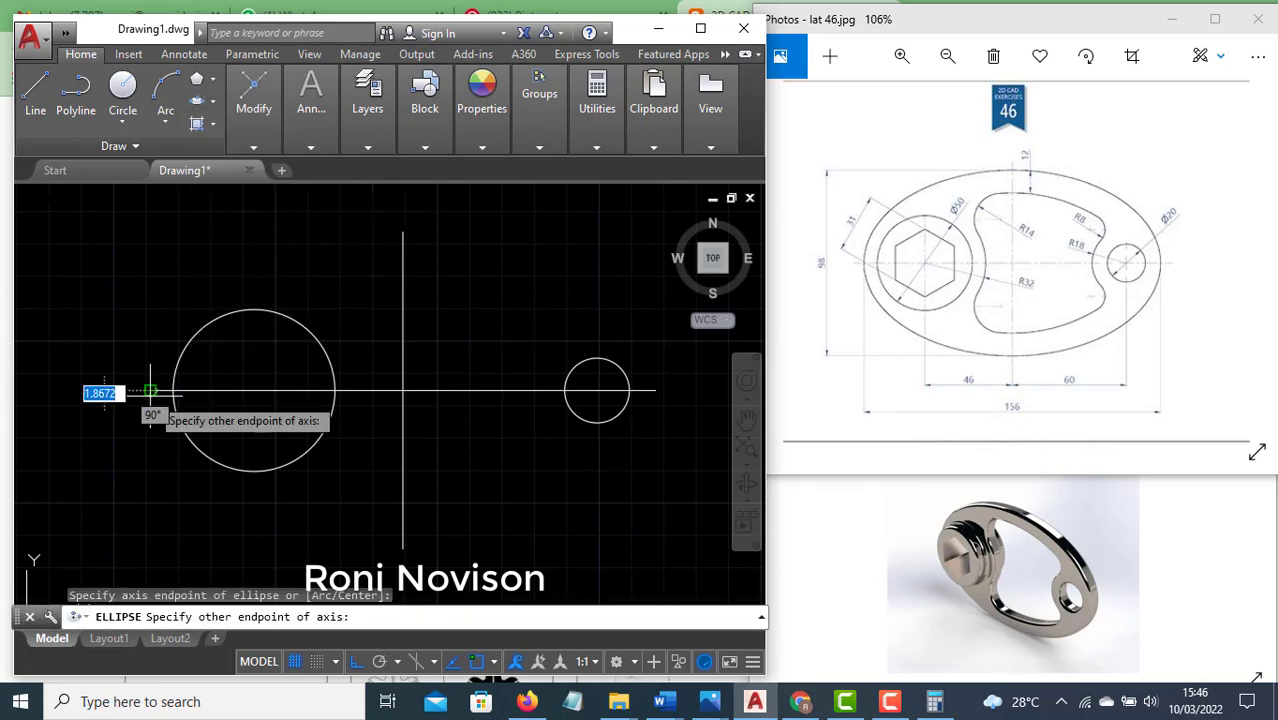
pyautogui.click(656, 390)
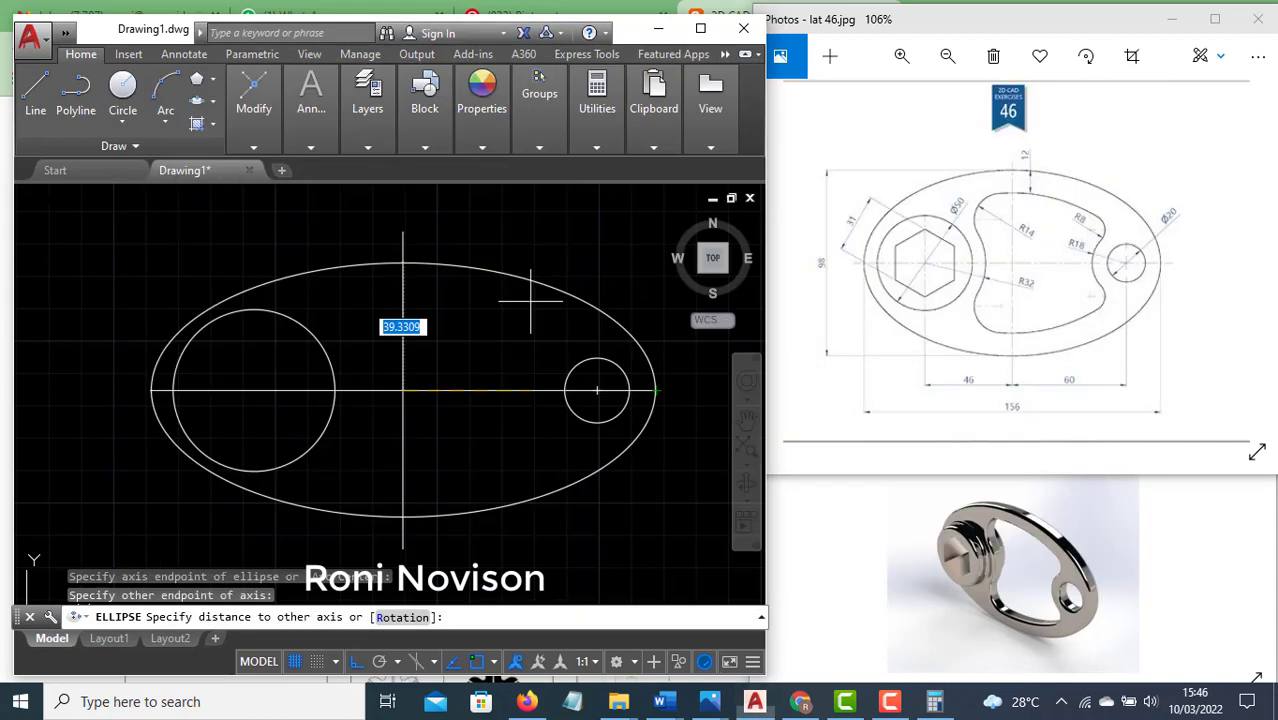
pyautogui.write('9')
pyautogui.press('Return')
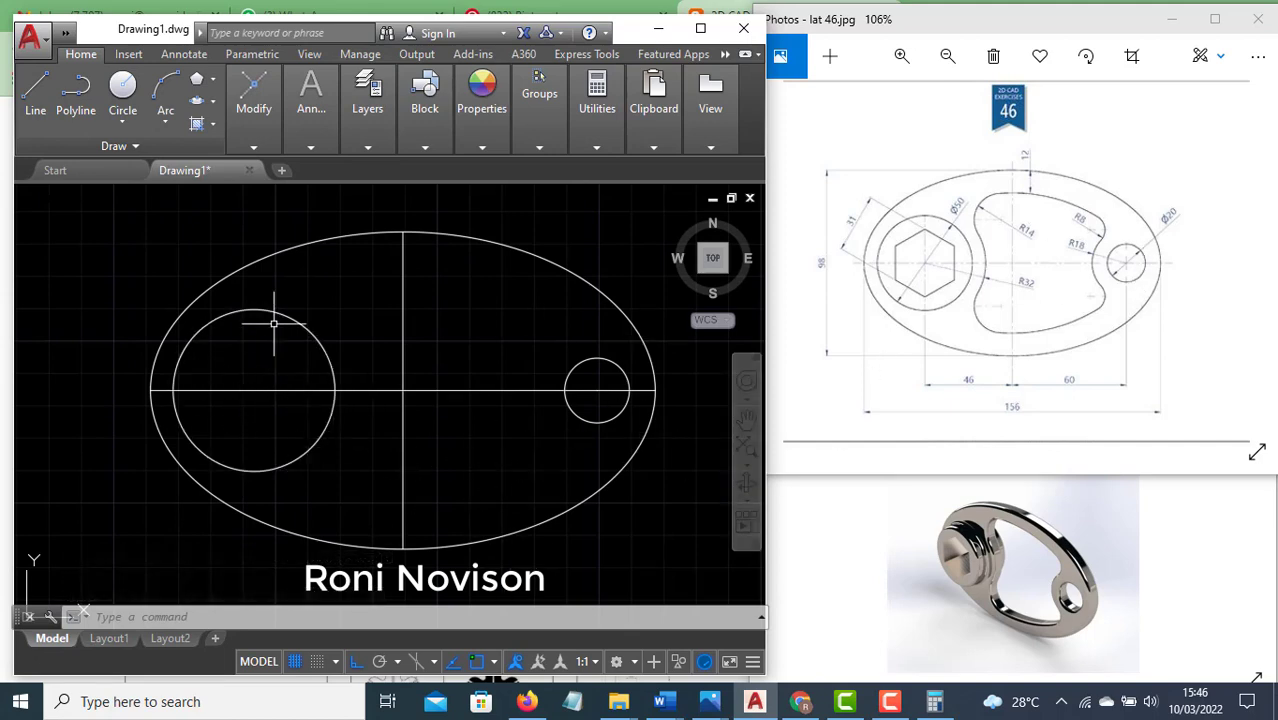
pyautogui.write('pol')
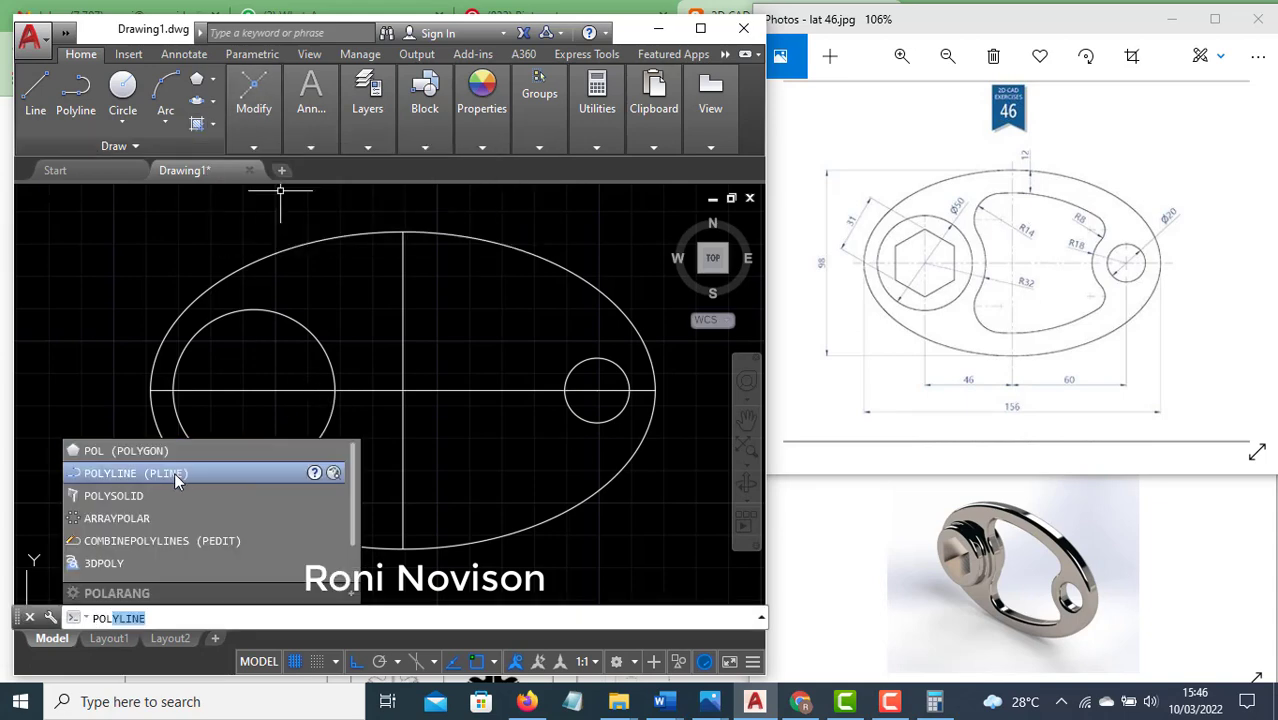
# Draw a six-sided circumscribed polygon of radius 15.5 centred on the large circle
pyautogui.click(167, 452)
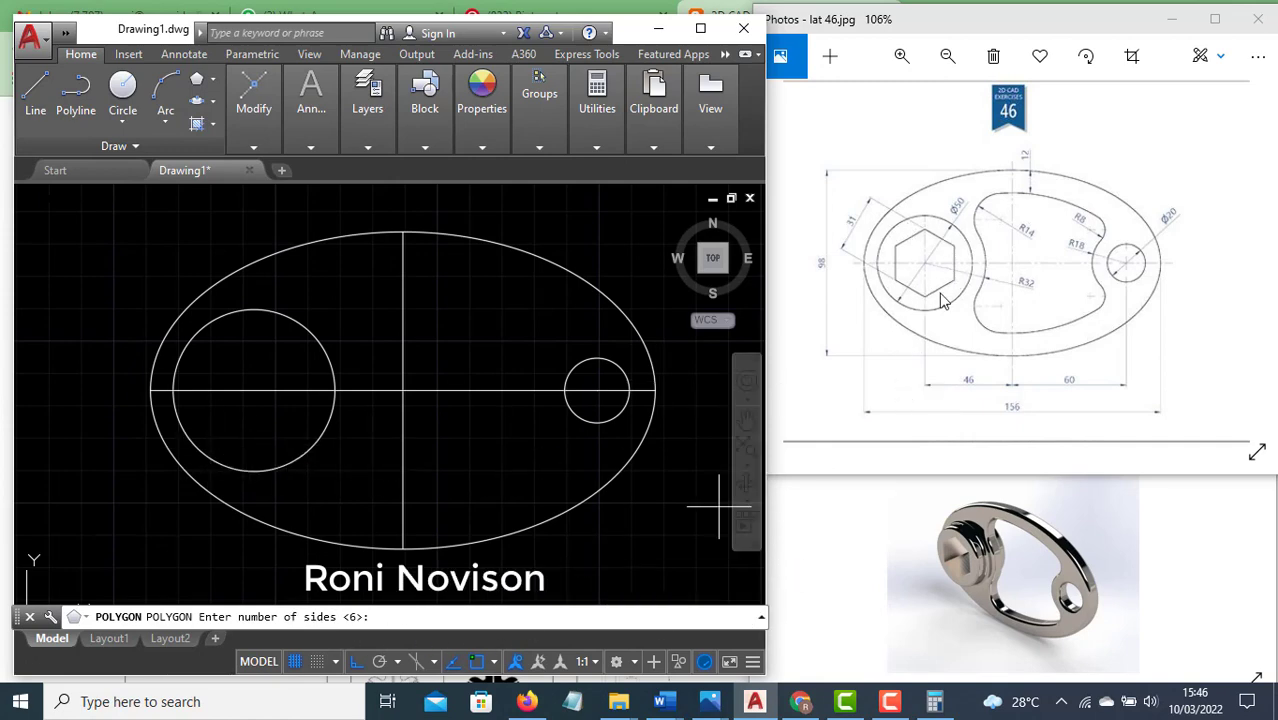
pyautogui.press('Return')
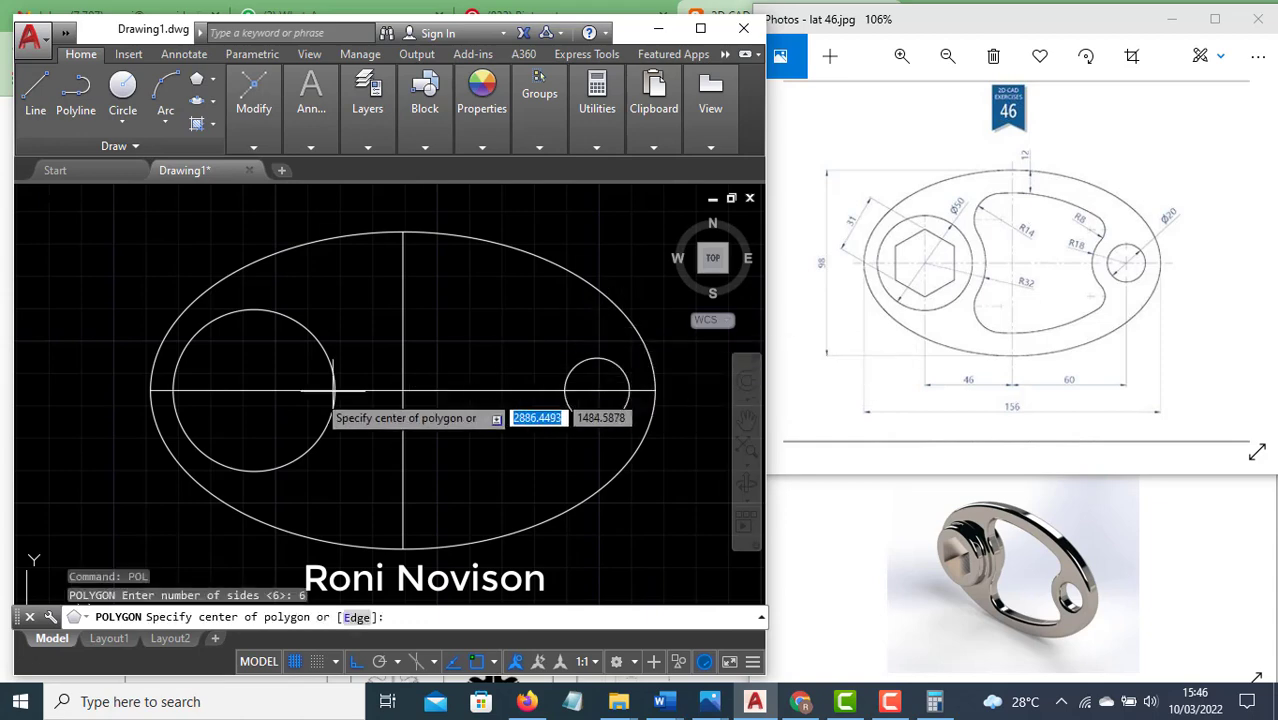
pyautogui.click(254, 390)
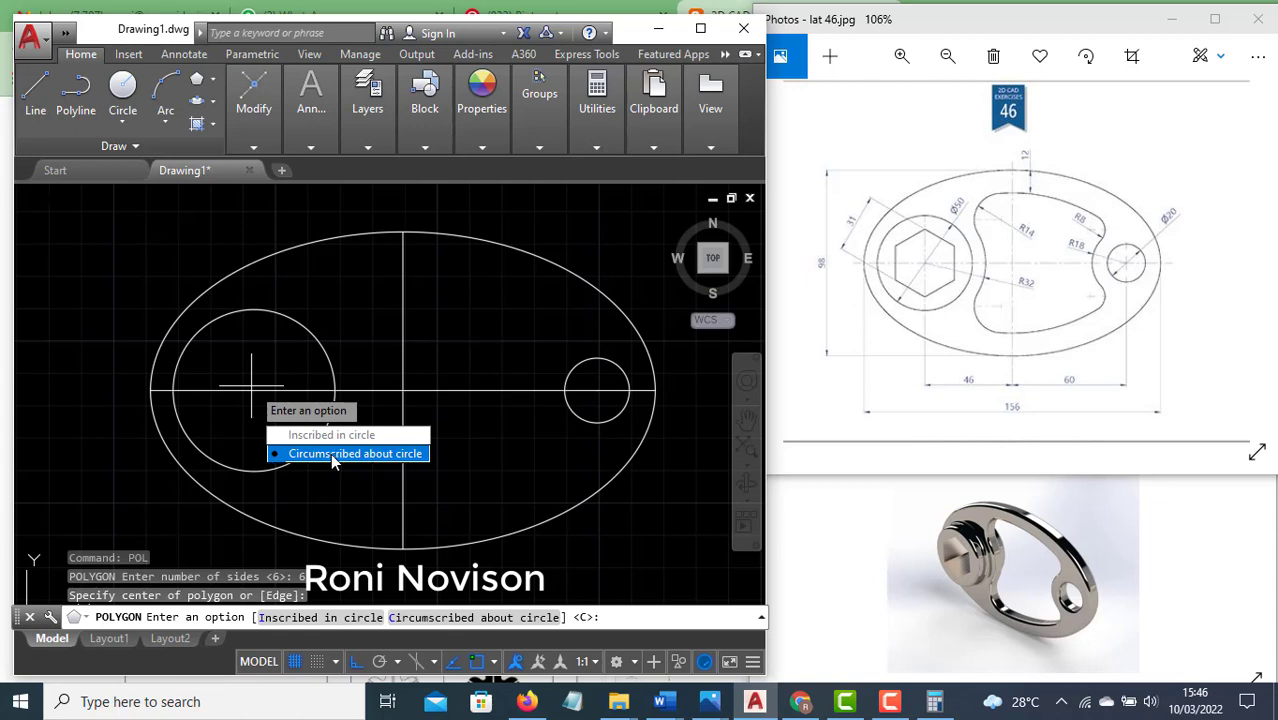
pyautogui.click(334, 456)
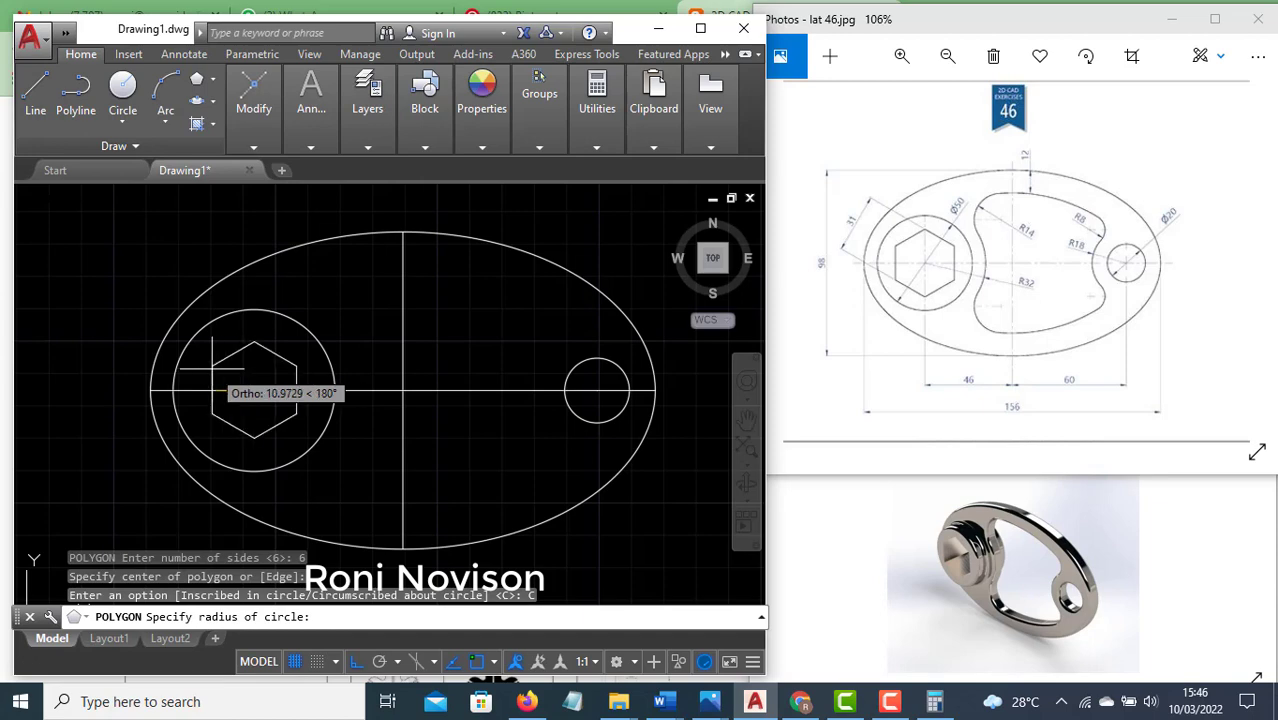
pyautogui.write('15.5')
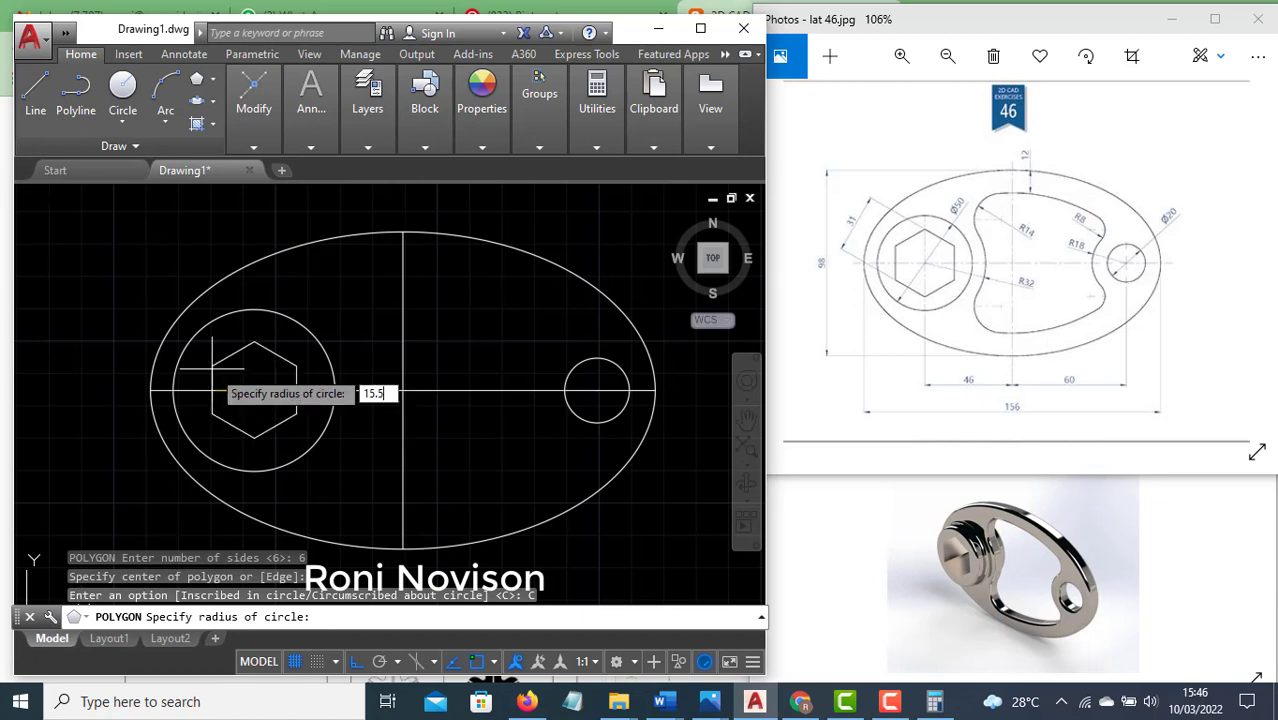
pyautogui.press('Return')
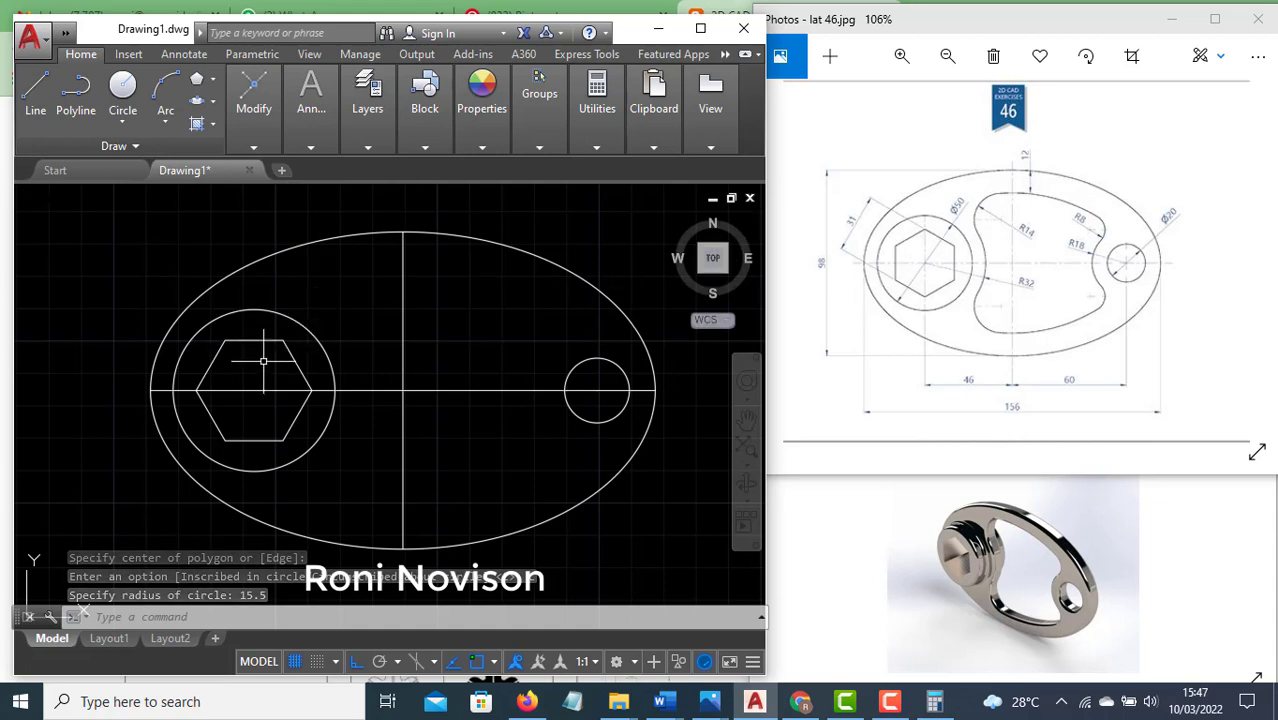
# Rotate the hexagon 90° about its centre so a corner points straight up
pyautogui.click(262, 346)
pyautogui.click(248, 327)
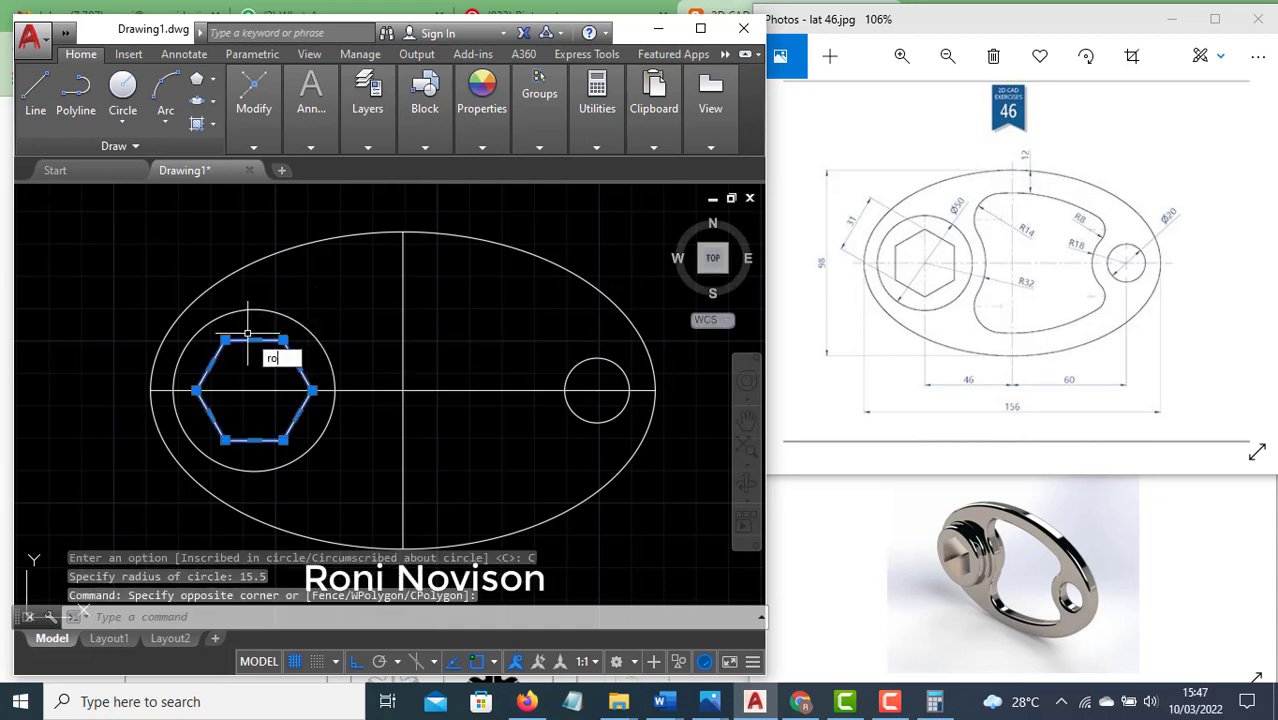
pyautogui.press('Return')
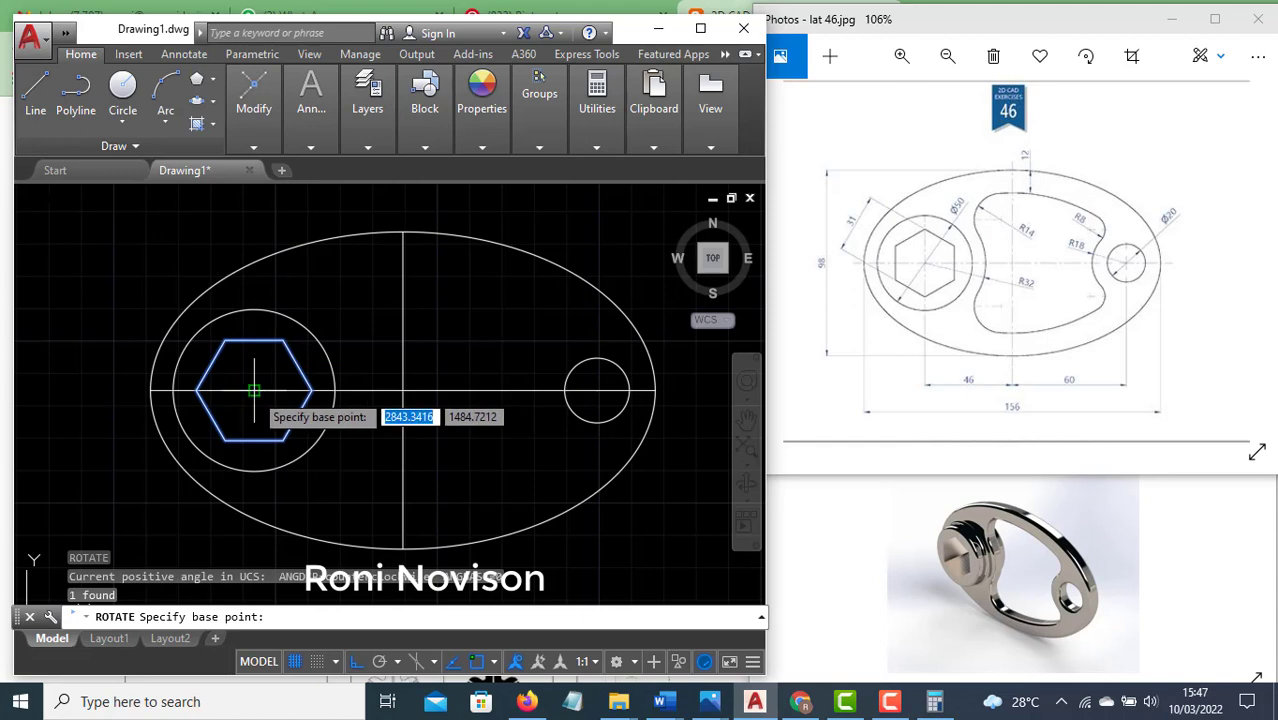
pyautogui.click(254, 390)
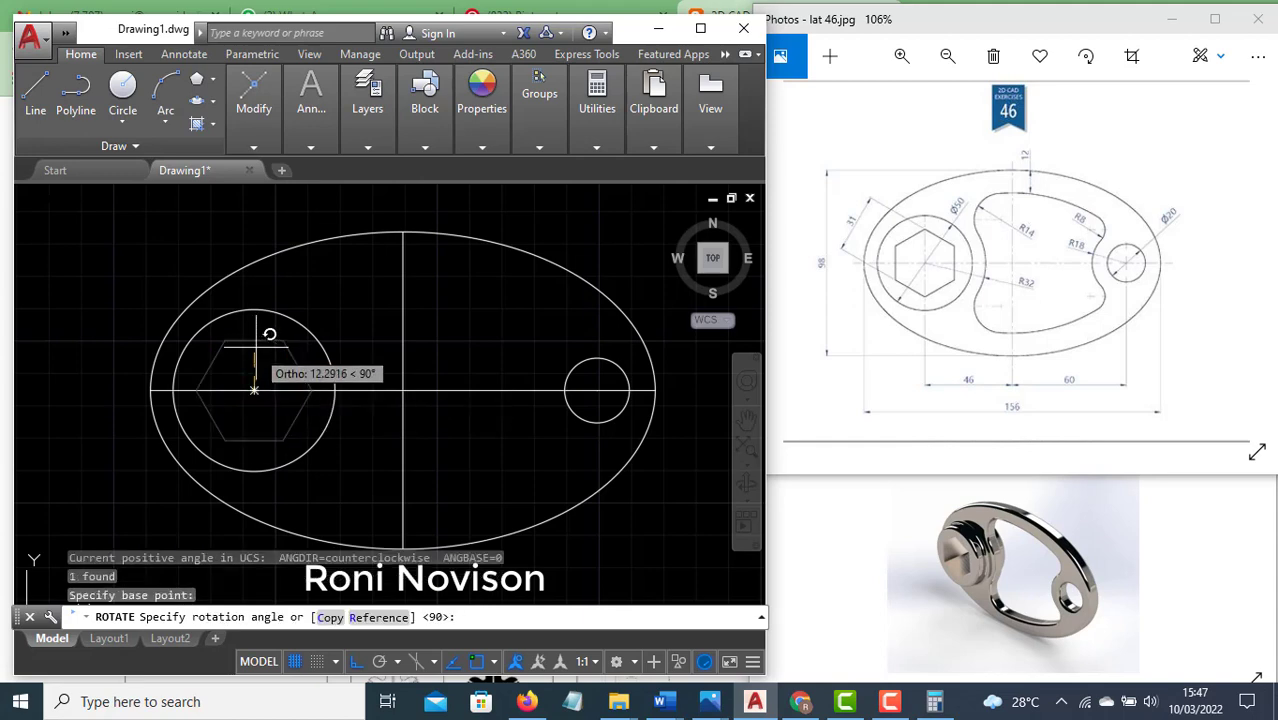
pyautogui.click(254, 340)
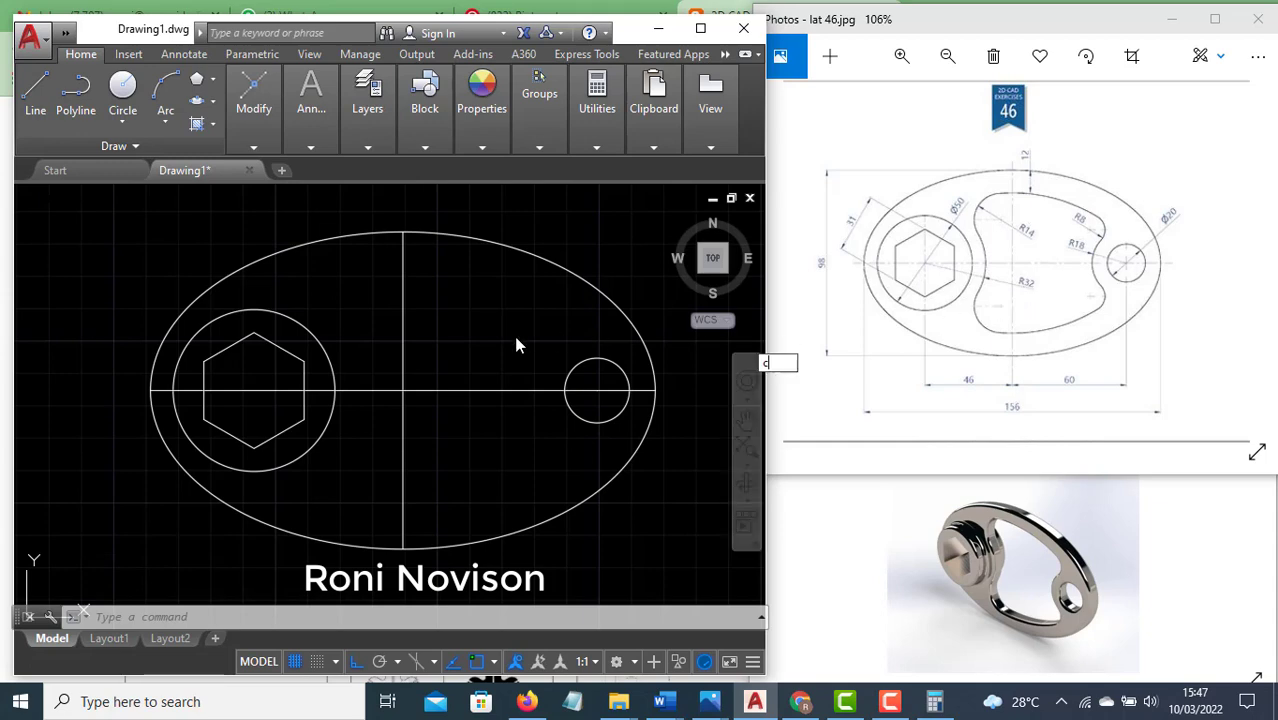
# Draw a radius-32 circle centred on the hexagon's centre
pyautogui.write('c')
pyautogui.press('Return')
pyautogui.click(254, 390)
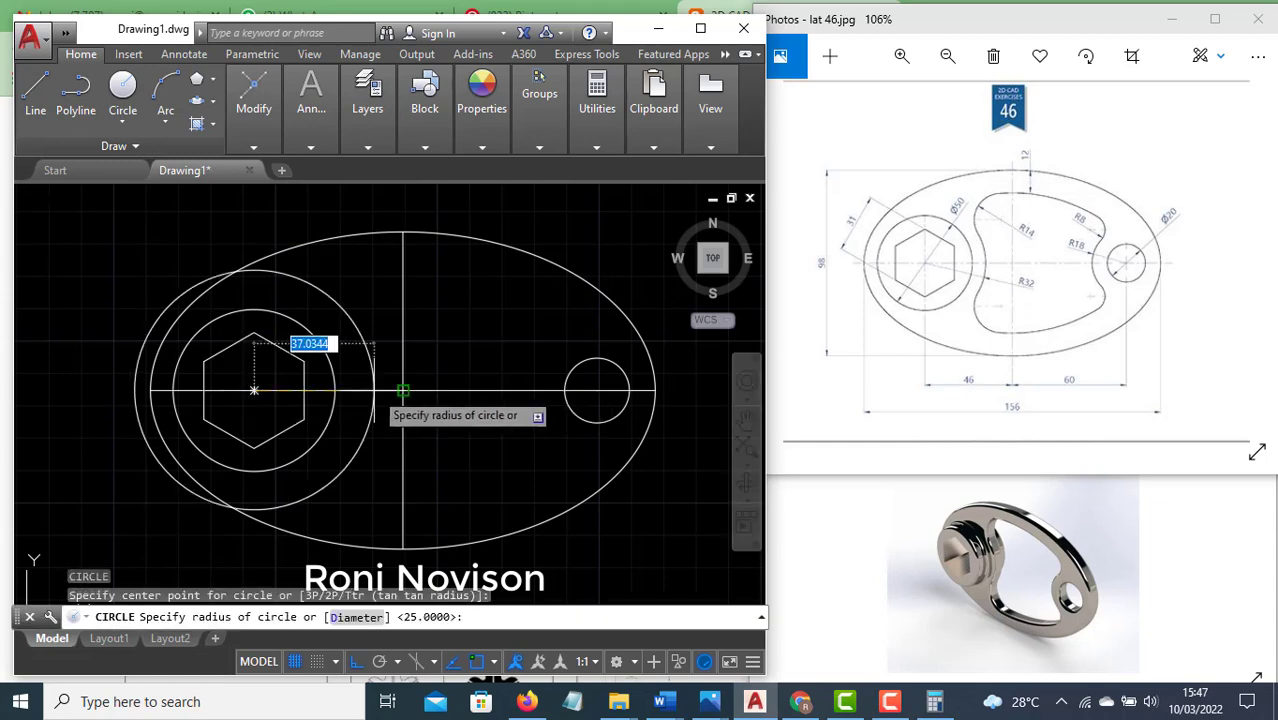
pyautogui.write('32')
pyautogui.press('Return')
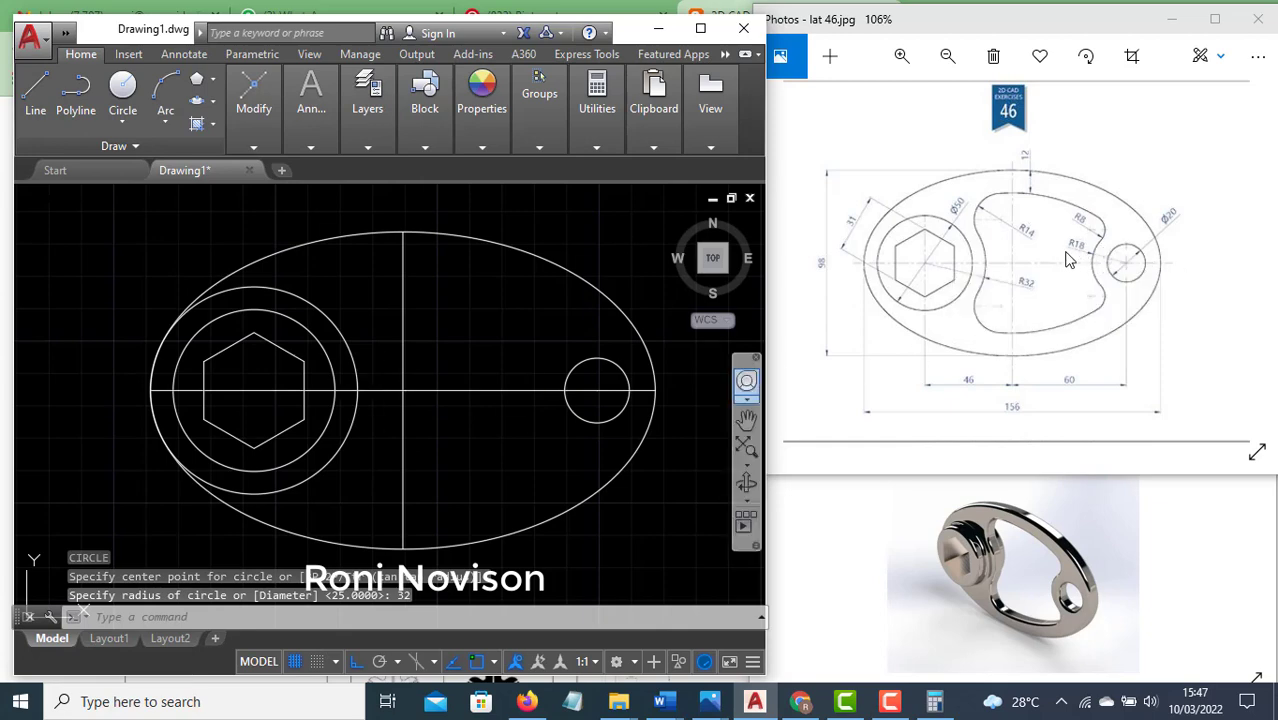
# Draw a radius-18 circle concentric with the small right hole
pyautogui.write('c')
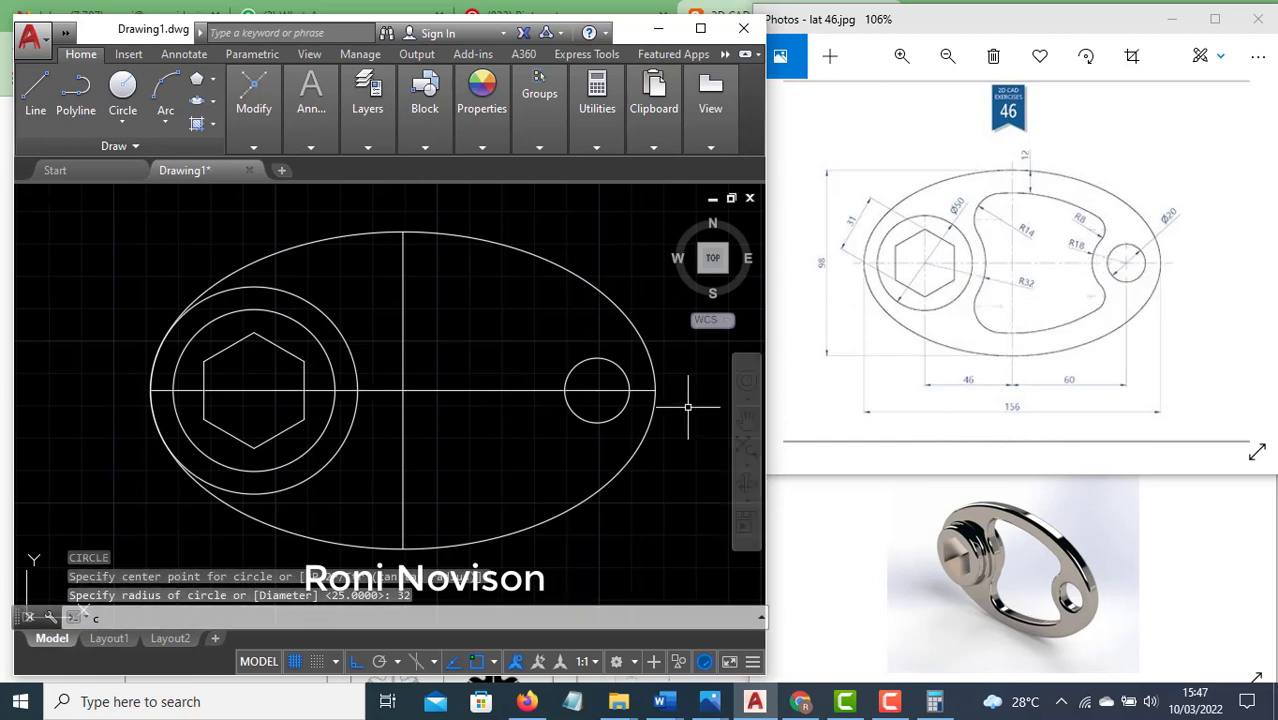
pyautogui.press('Return')
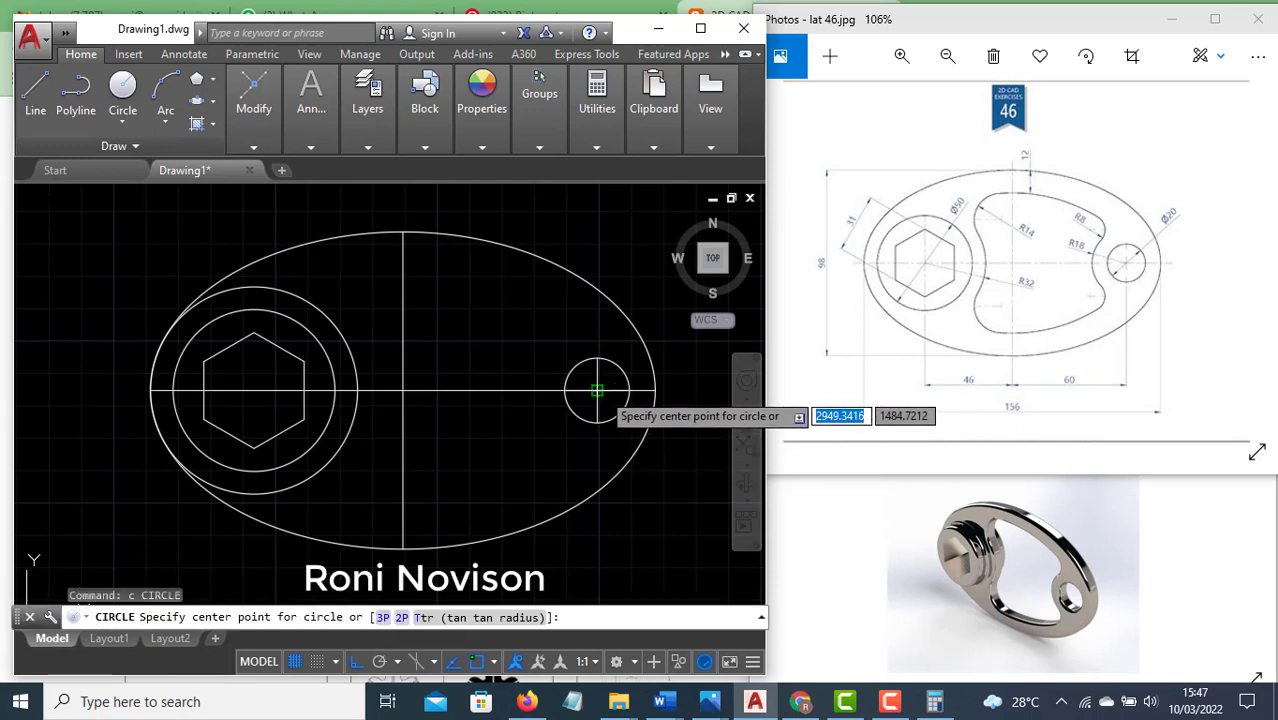
pyautogui.click(597, 391)
pyautogui.write('18')
pyautogui.press('Return')
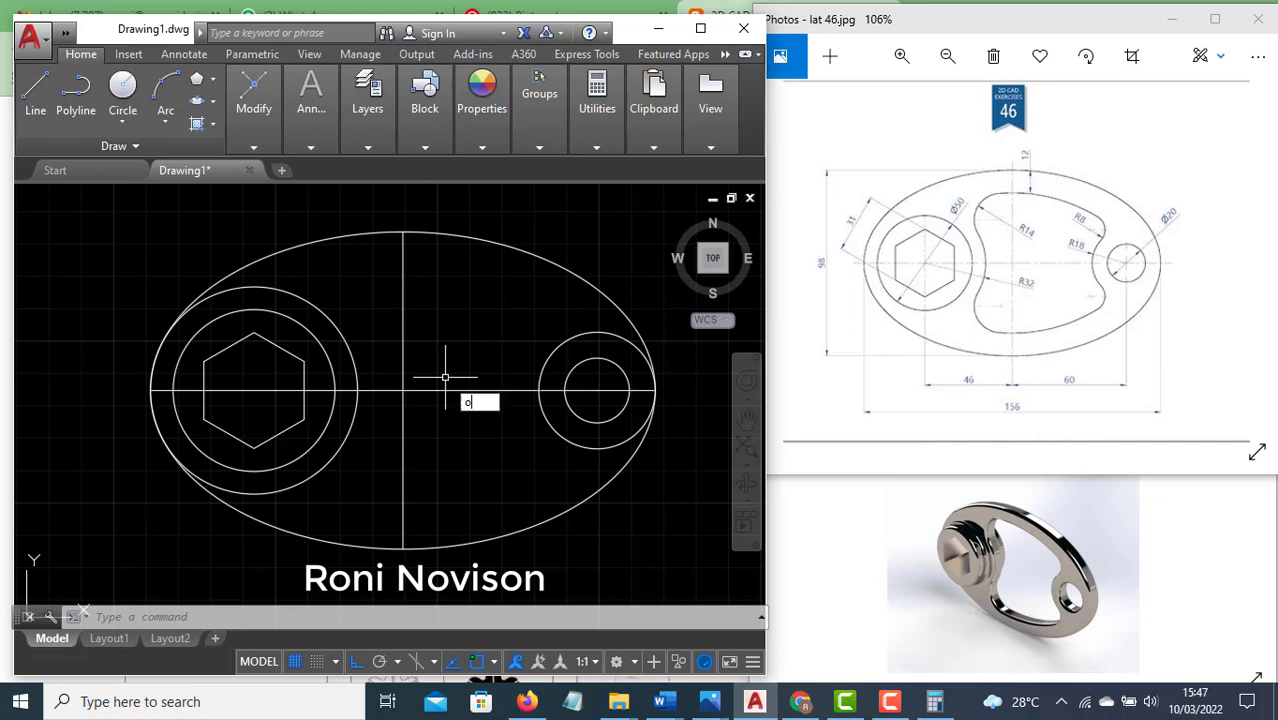
# Offset the outer ellipse 12 units inward
pyautogui.press('Return')
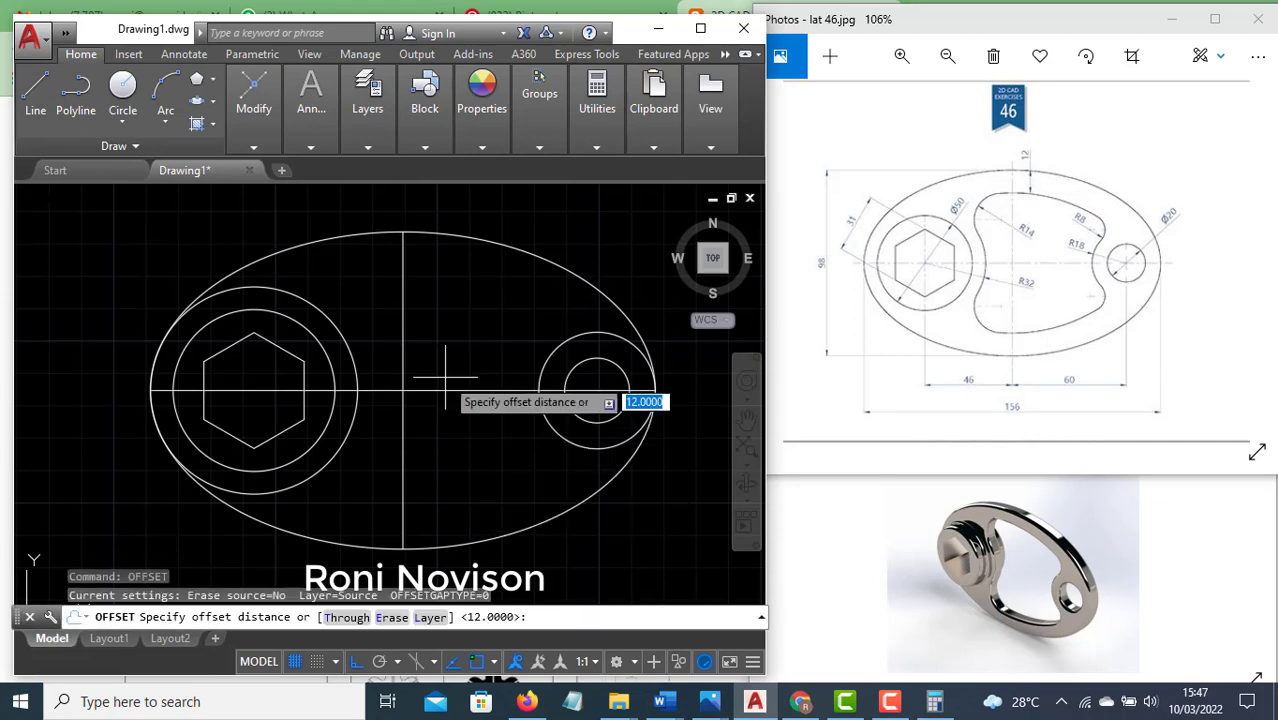
pyautogui.write('12')
pyautogui.press('Return')
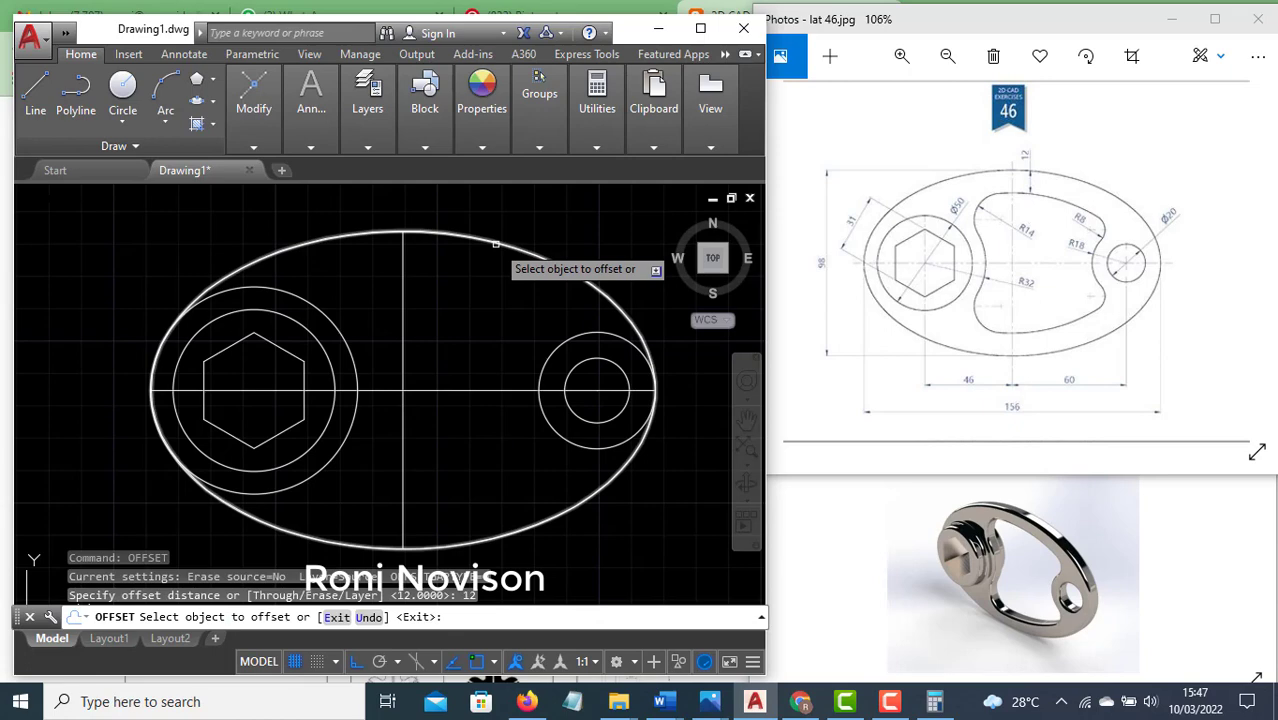
pyautogui.click(495, 243)
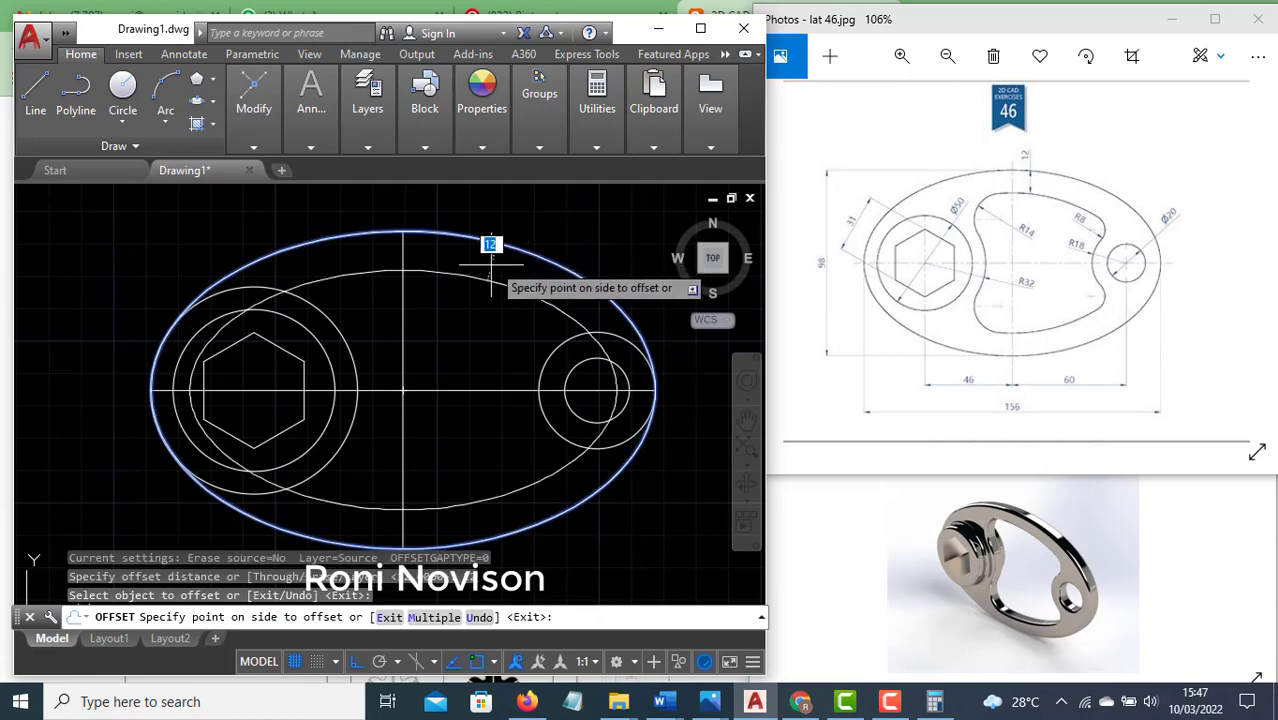
pyautogui.click(481, 328)
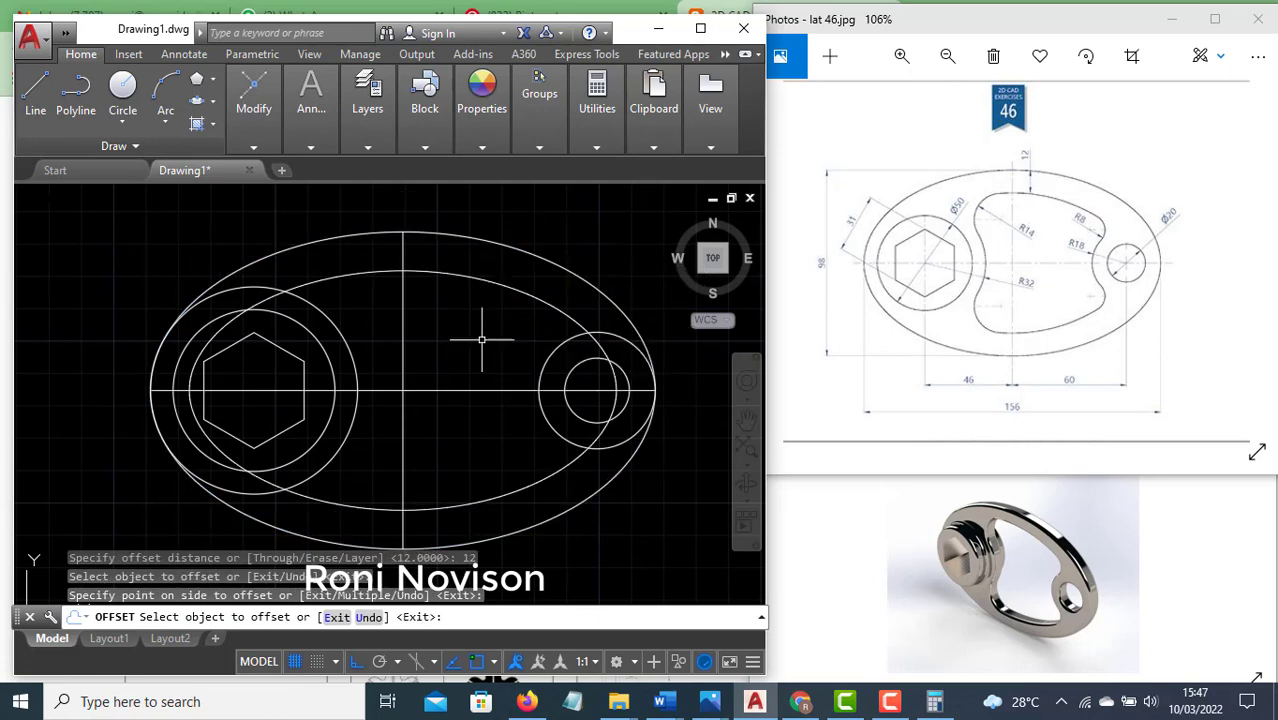
pyautogui.press('Escape')
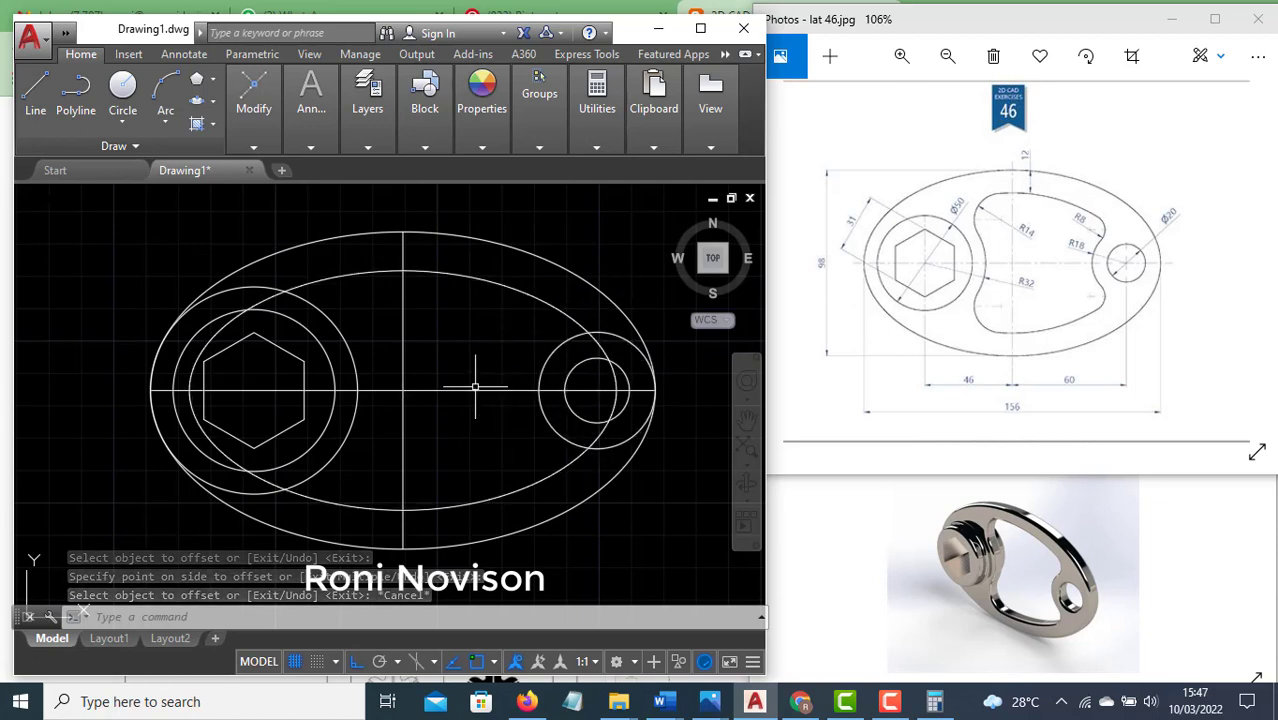
# Trim the inner ellipse and circle arcs where they overlap to outline the kidney slot
pyautogui.write('TR')
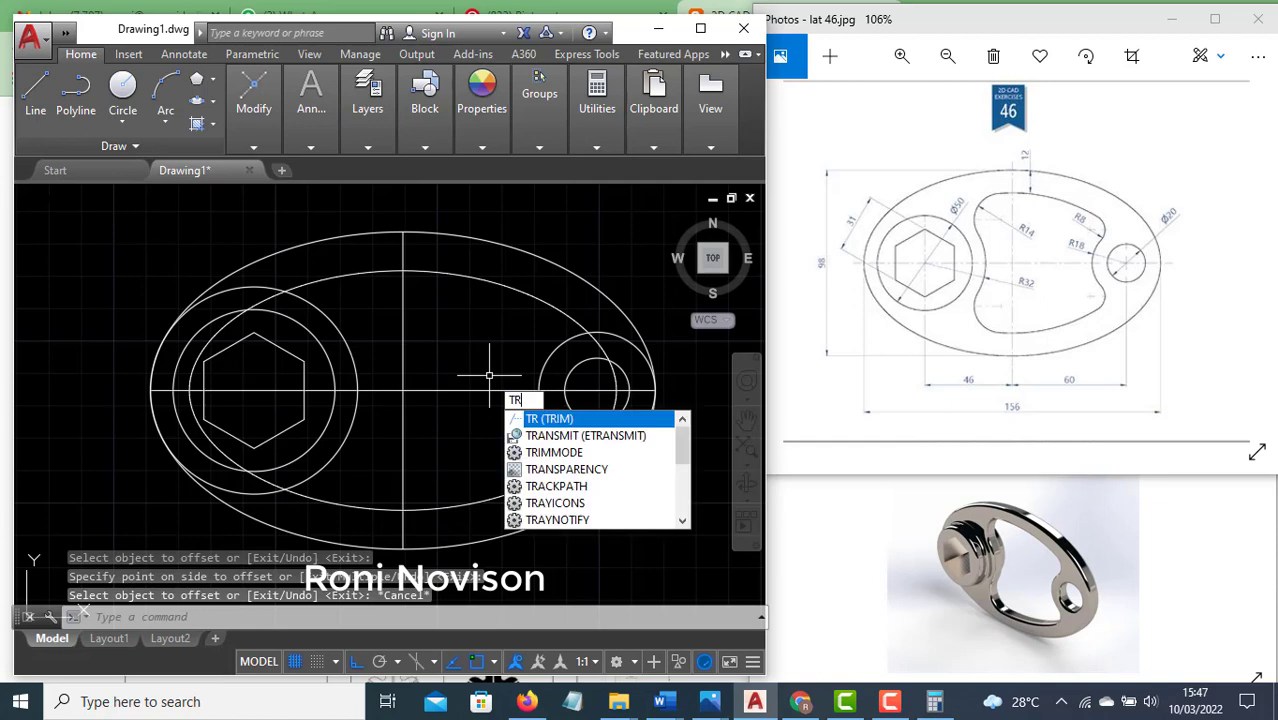
pyautogui.press('Return')
pyautogui.press('Return')
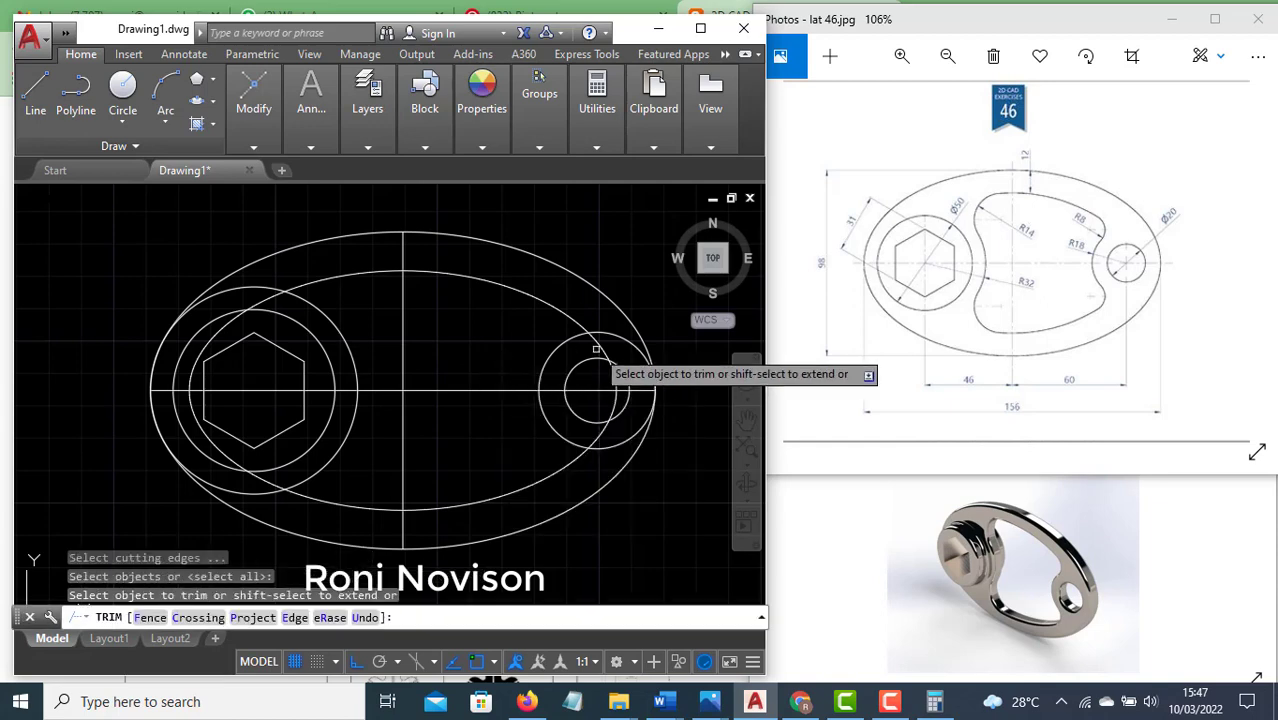
pyautogui.click(610, 440)
pyautogui.click(603, 340)
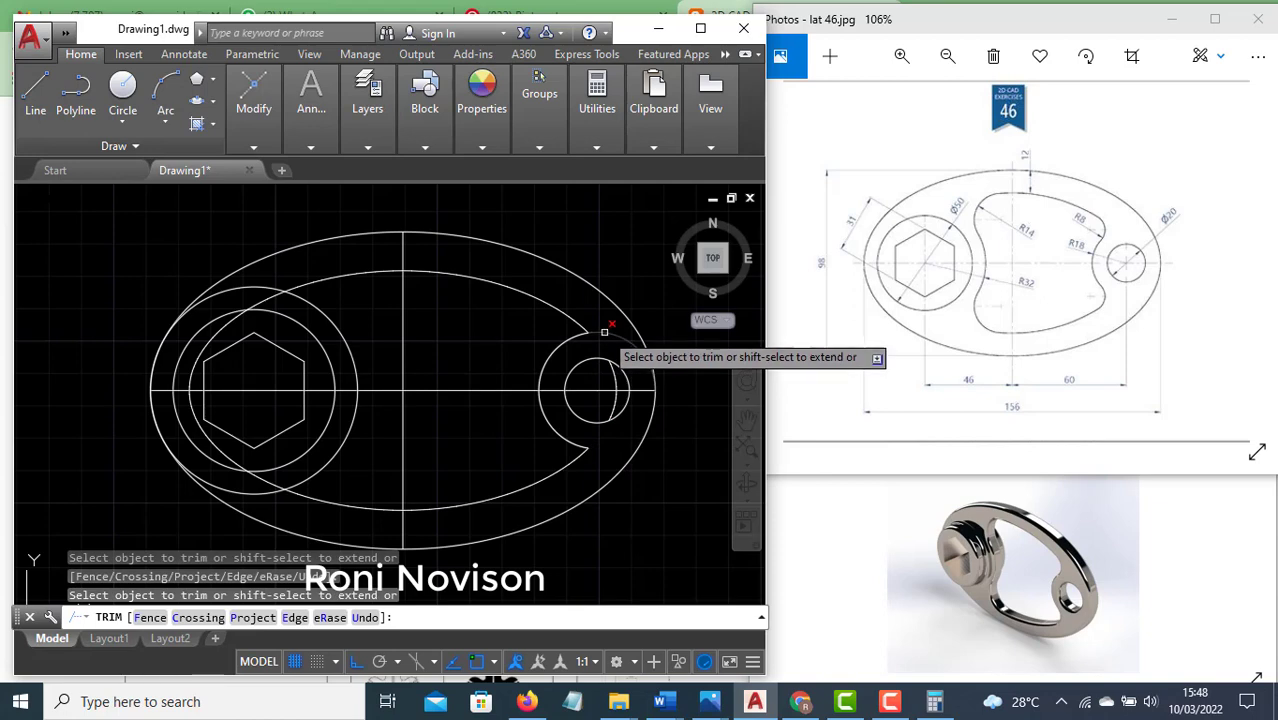
pyautogui.click(275, 292)
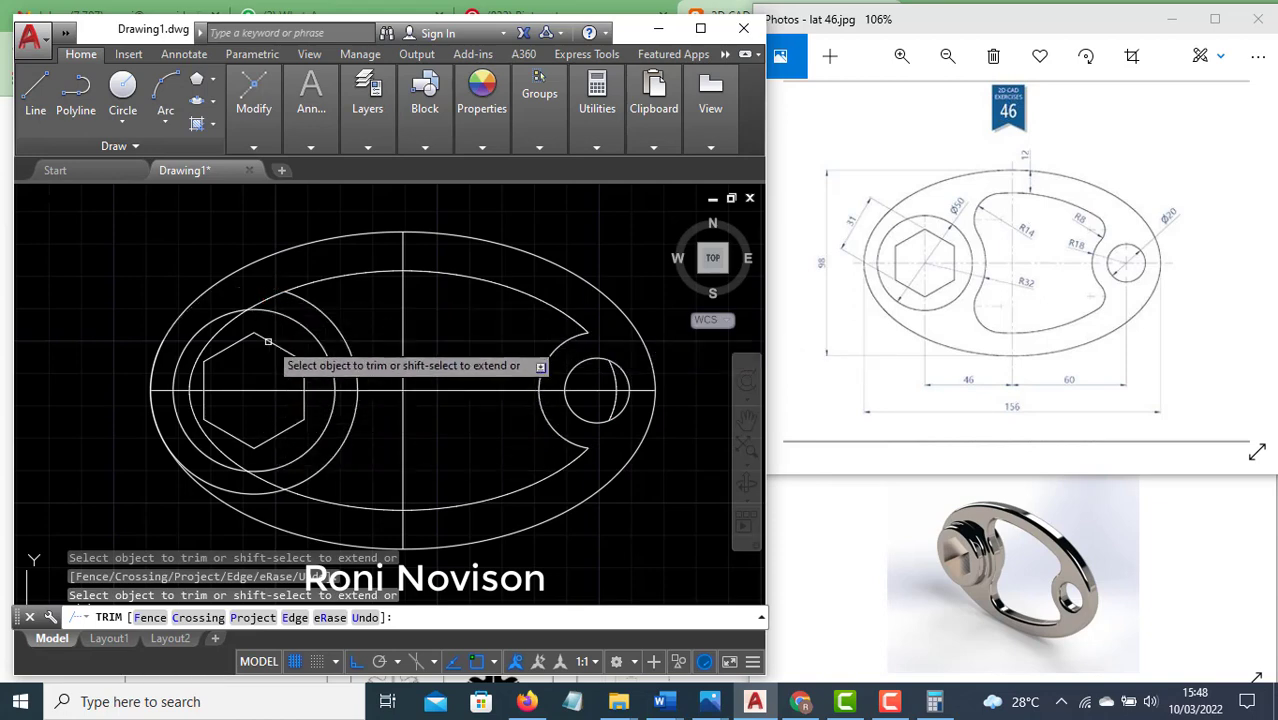
pyautogui.click(266, 303)
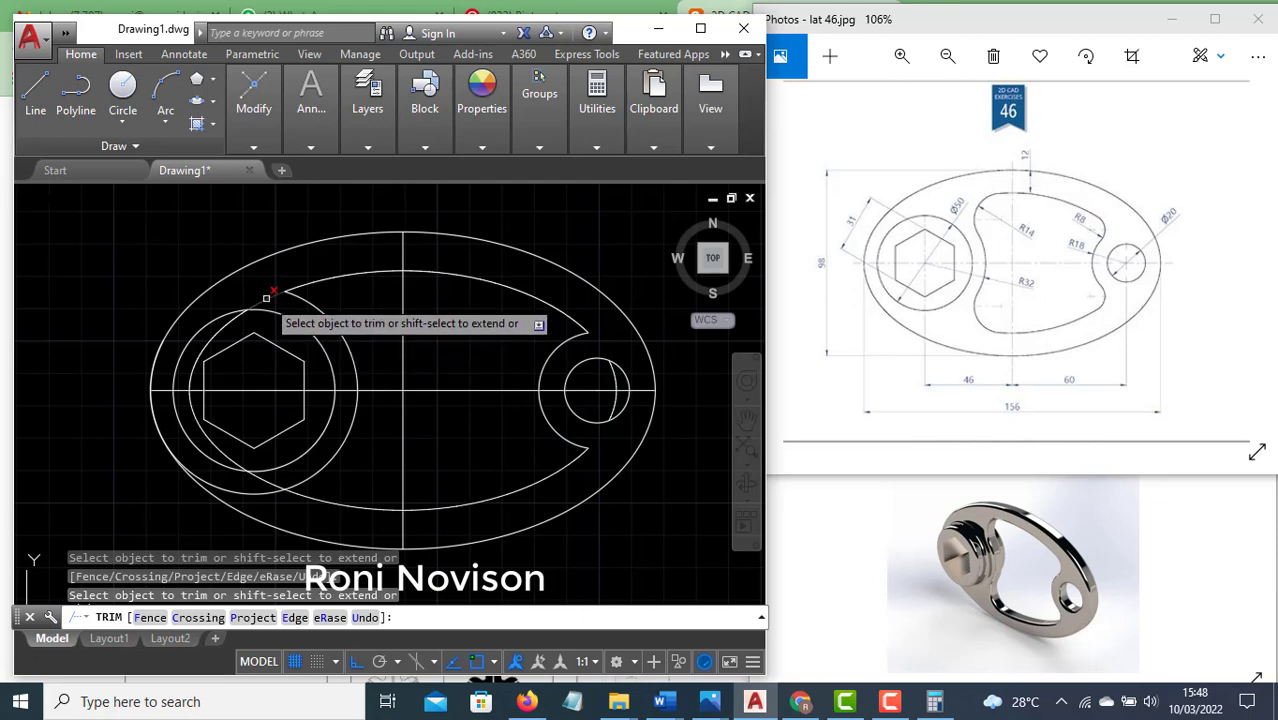
pyautogui.click(272, 485)
pyautogui.press('Escape')
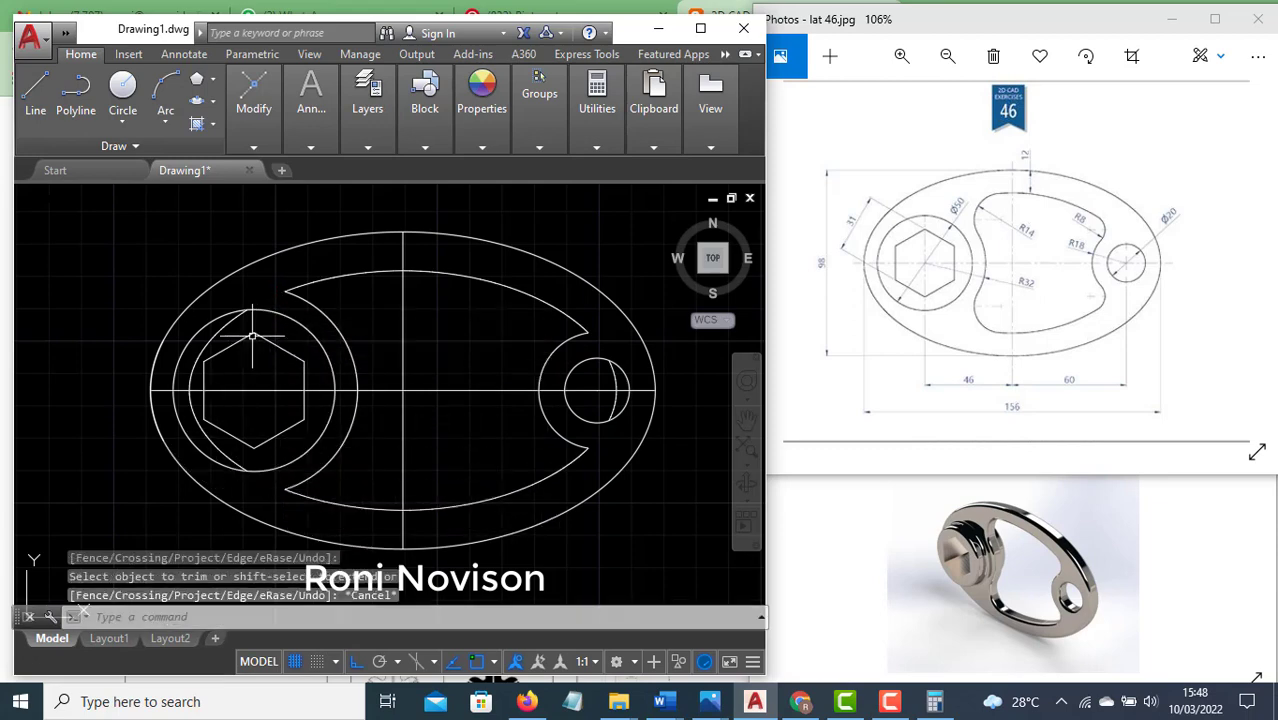
# Erase the leftover arc beside the hexagon circle and the stray arc by the right hole
pyautogui.click(190, 392)
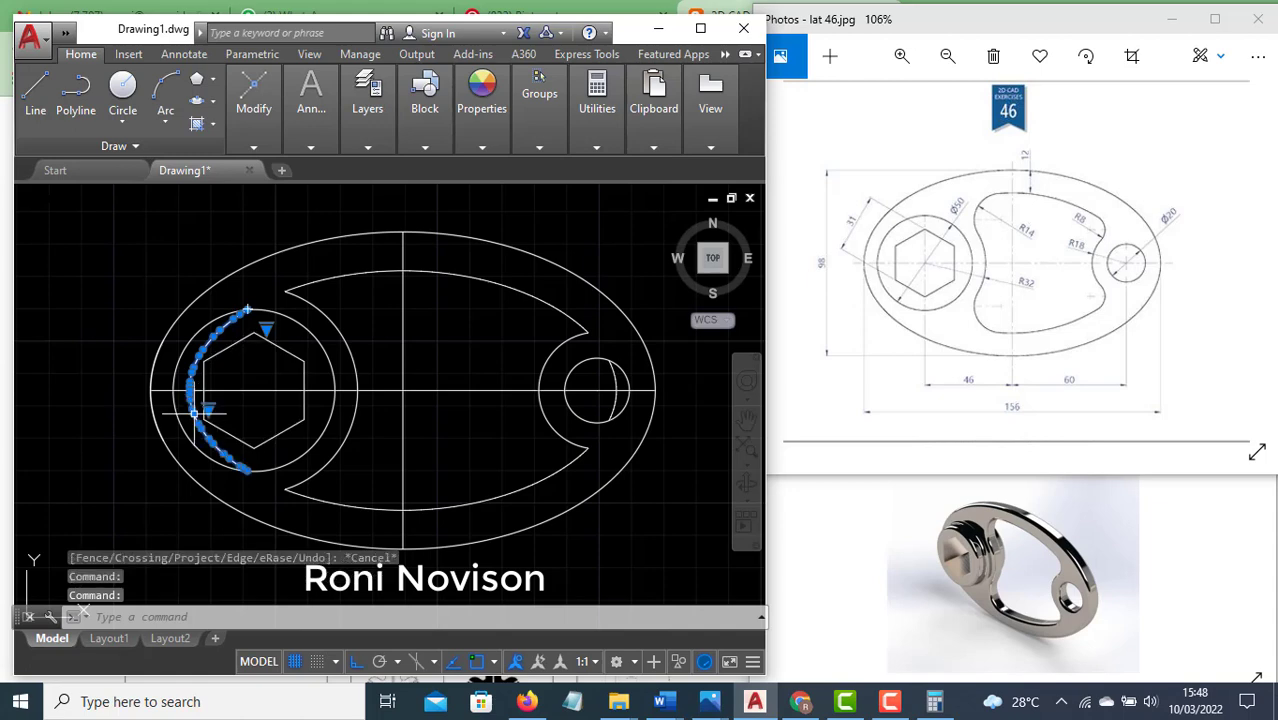
pyautogui.write('e')
pyautogui.press('Return')
pyautogui.click(614, 406)
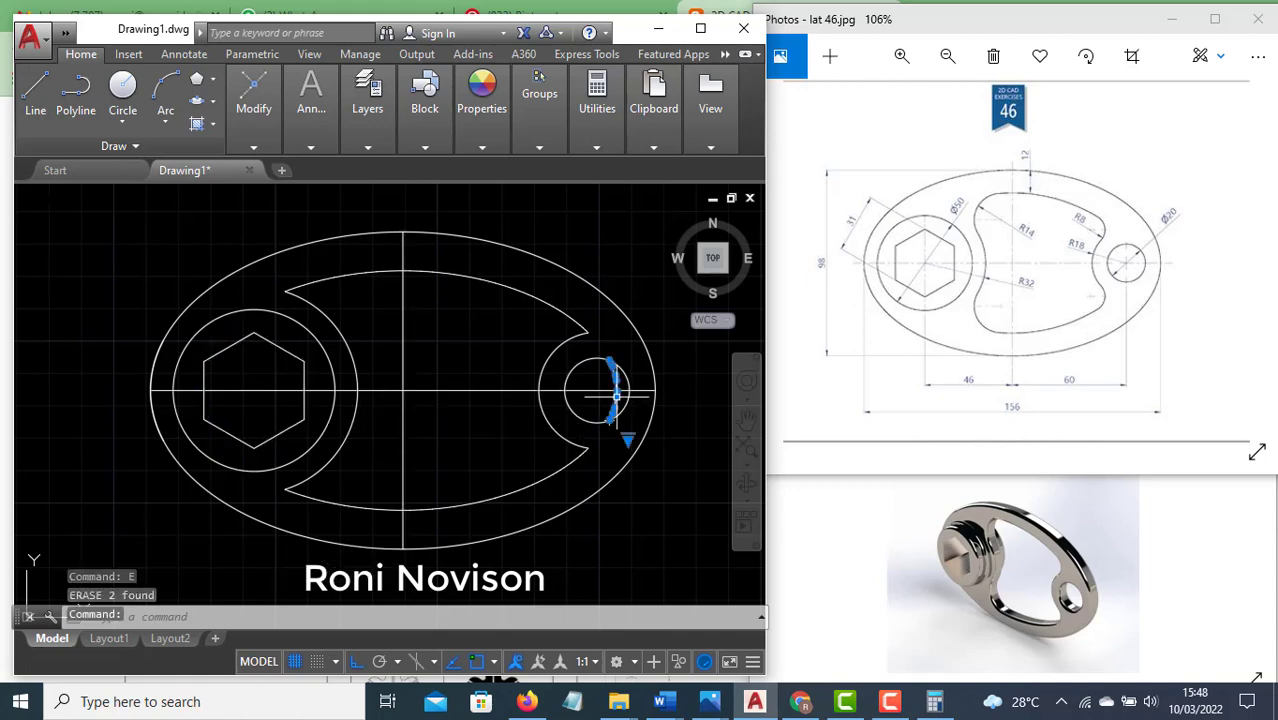
pyautogui.press('Return')
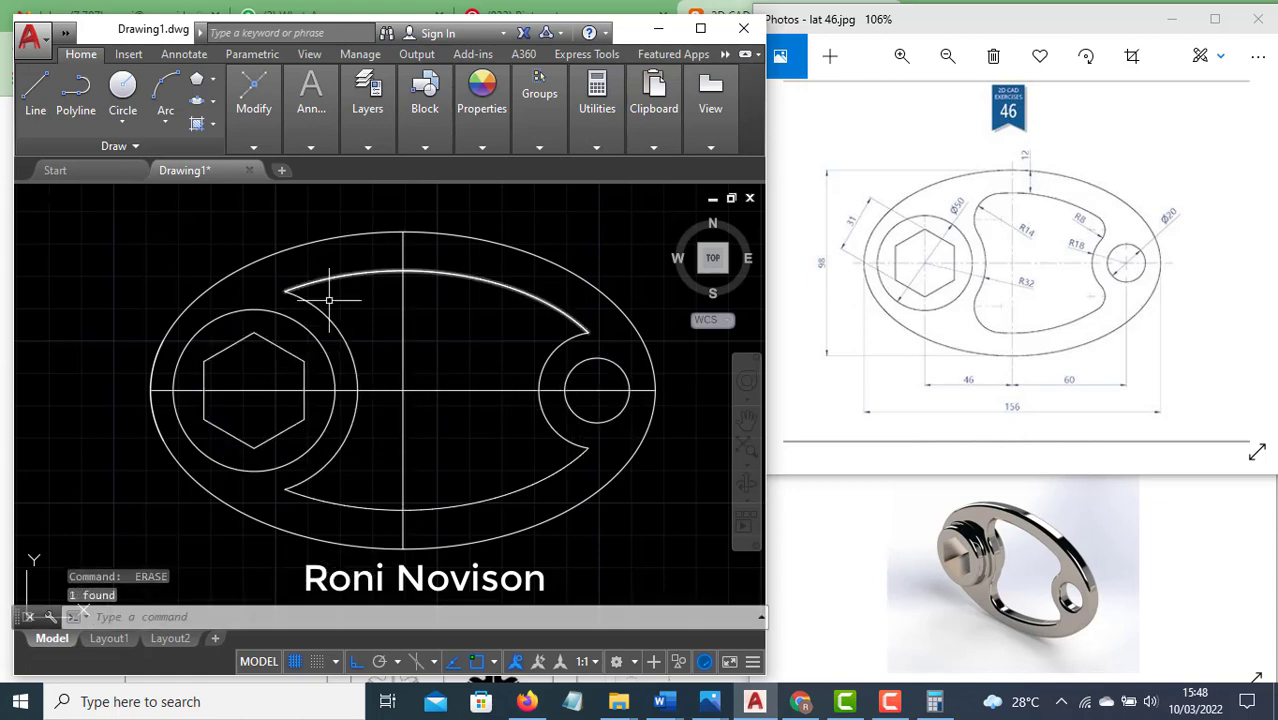
# Erase the last stray arc near the hexagon and recentre the plate in view
pyautogui.scroll(-5, 130, 382)
pyautogui.scroll(3, 116, 391)
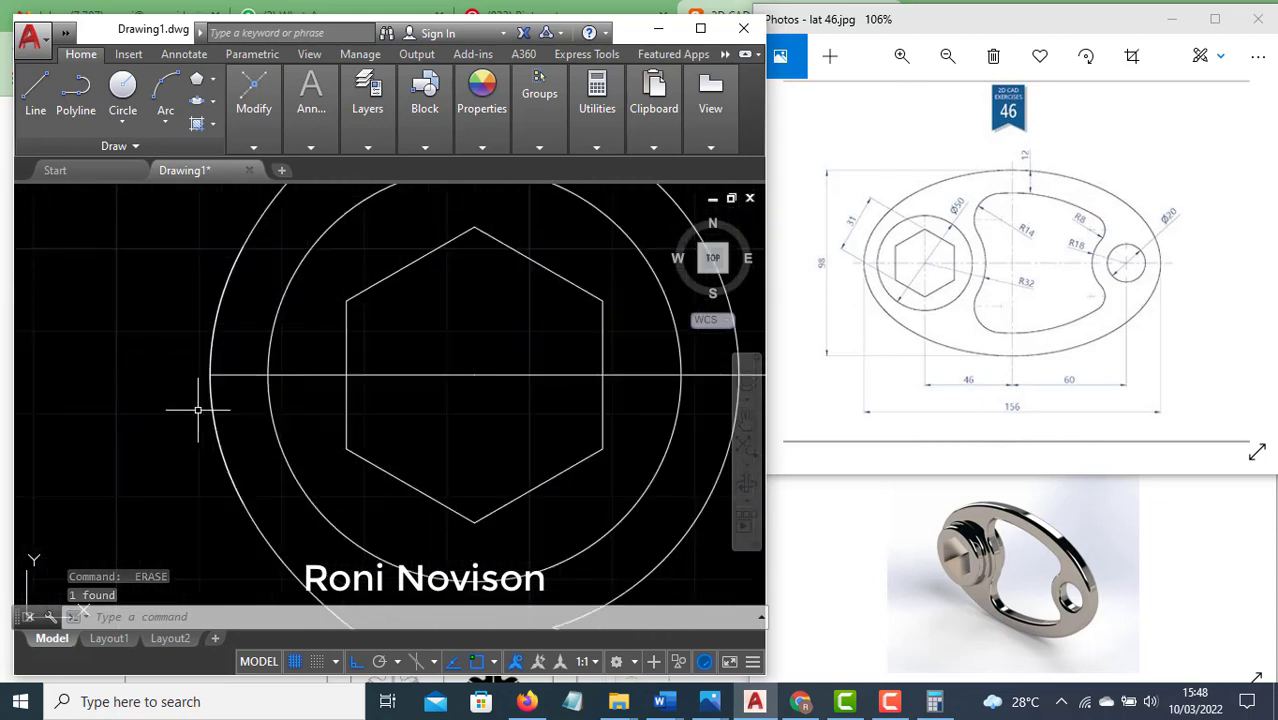
pyautogui.scroll(2, 200, 408)
pyautogui.scroll(2, 251, 408)
pyautogui.scroll(2, 271, 408)
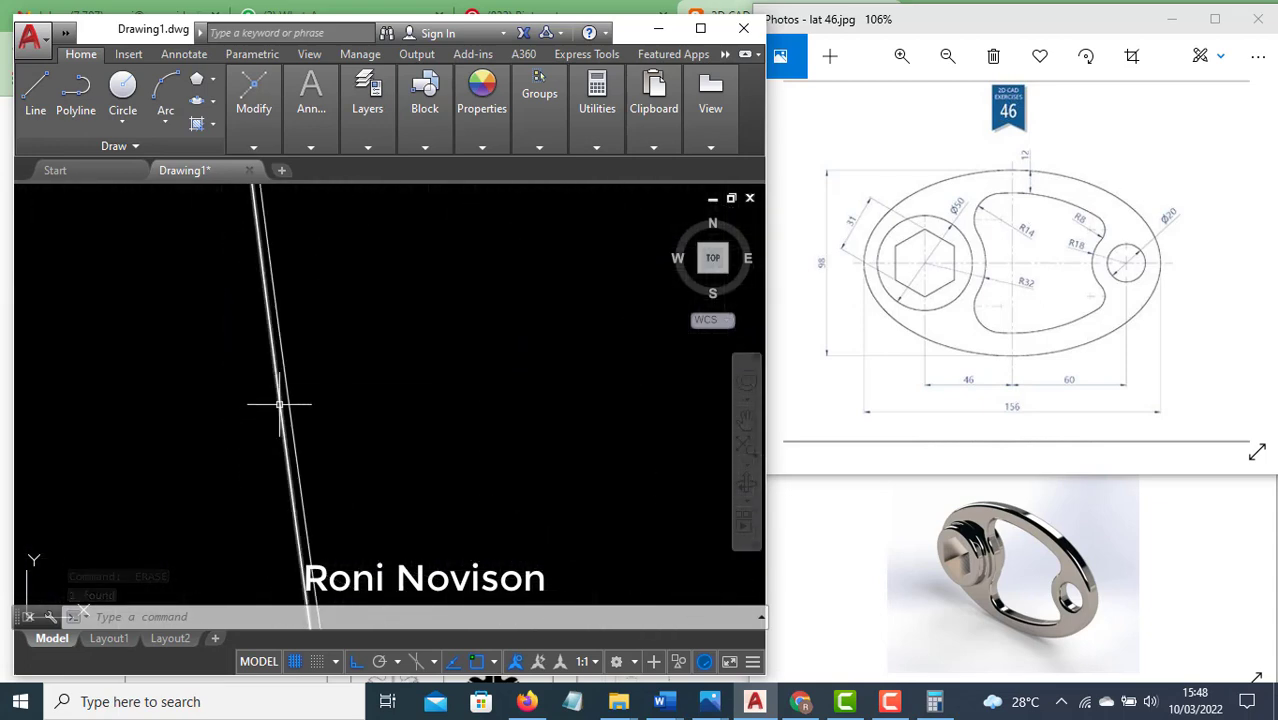
pyautogui.scroll(-2, 205, 328)
pyautogui.click(206, 330)
pyautogui.scroll(-1, 206, 330)
pyautogui.scroll(-2, 207, 332)
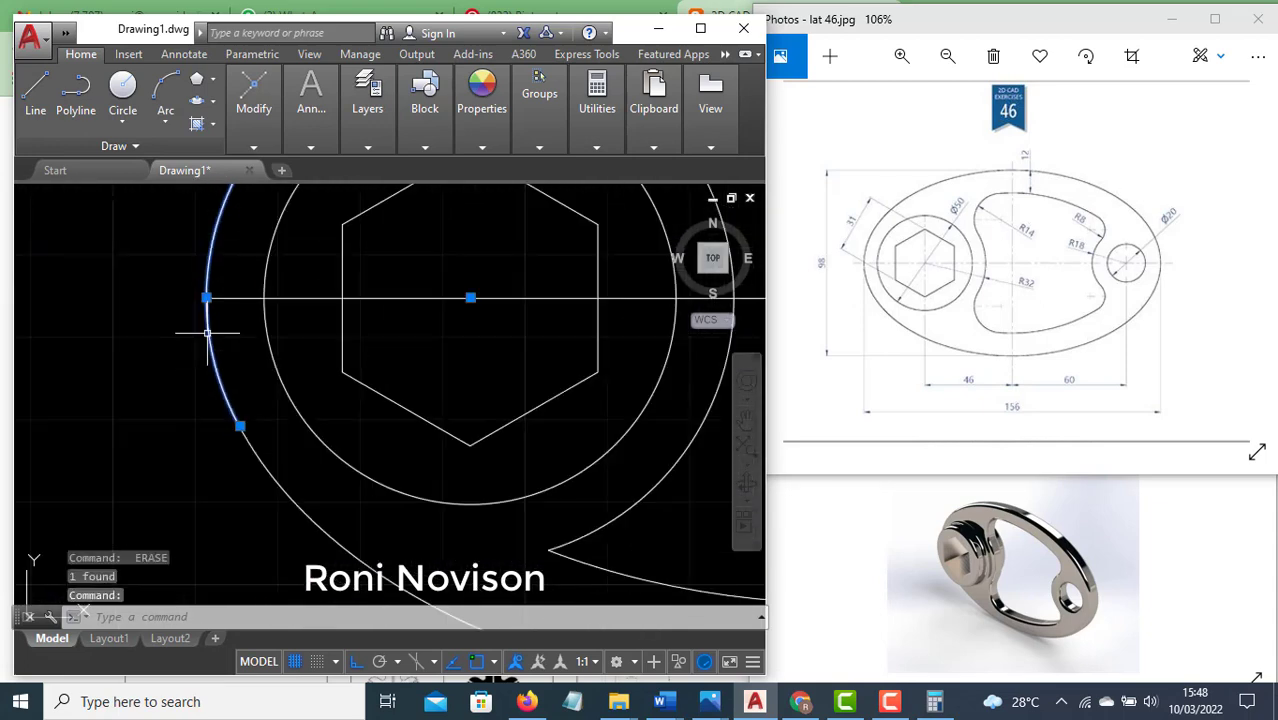
pyautogui.write('e')
pyautogui.press('Return')
pyautogui.scroll(-4, 286, 480)
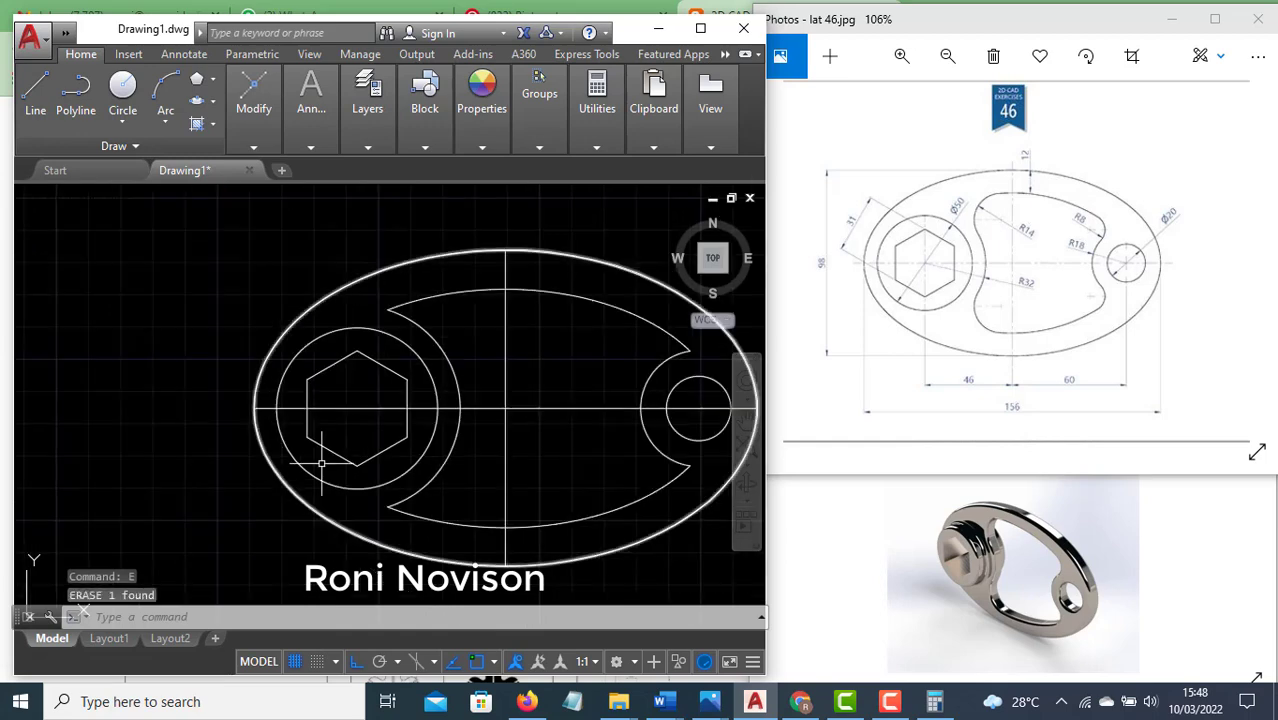
pyautogui.moveTo(622, 428); pyautogui.dragTo(519, 420, button='middle')
pyautogui.write('f')
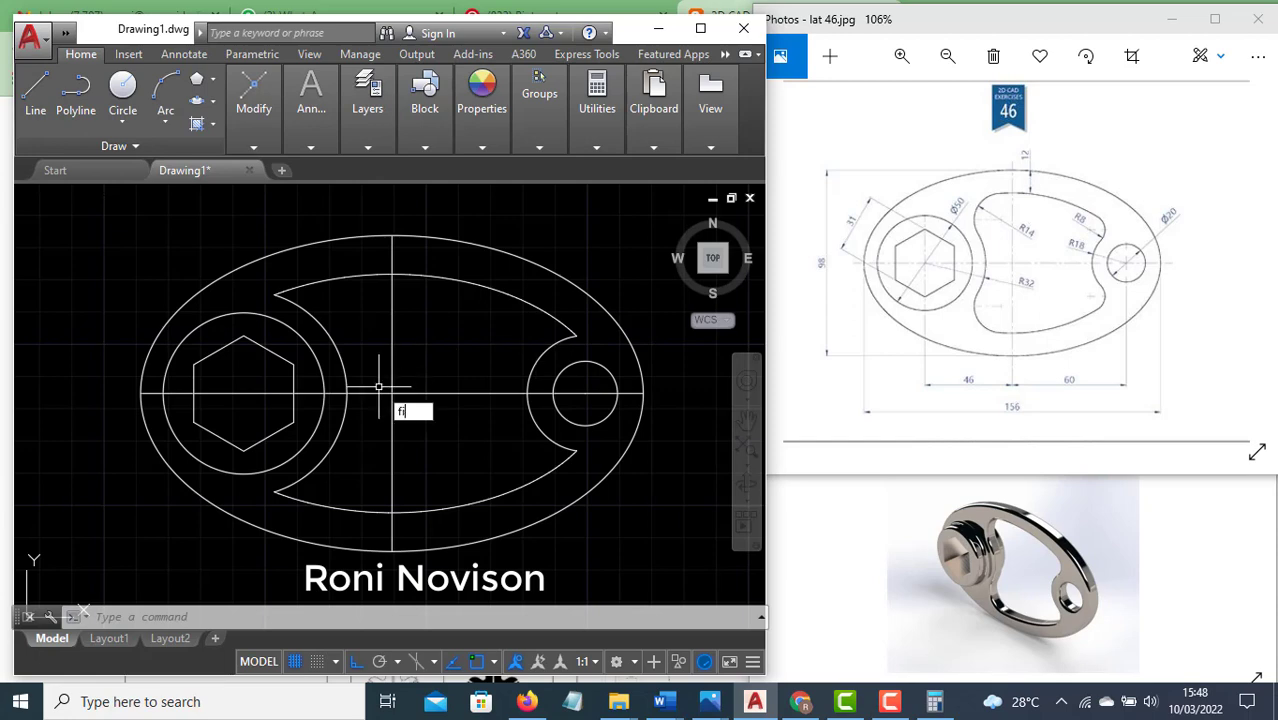
# Fillet the slot's left arc to its upper arc with radius 14
pyautogui.write('il')
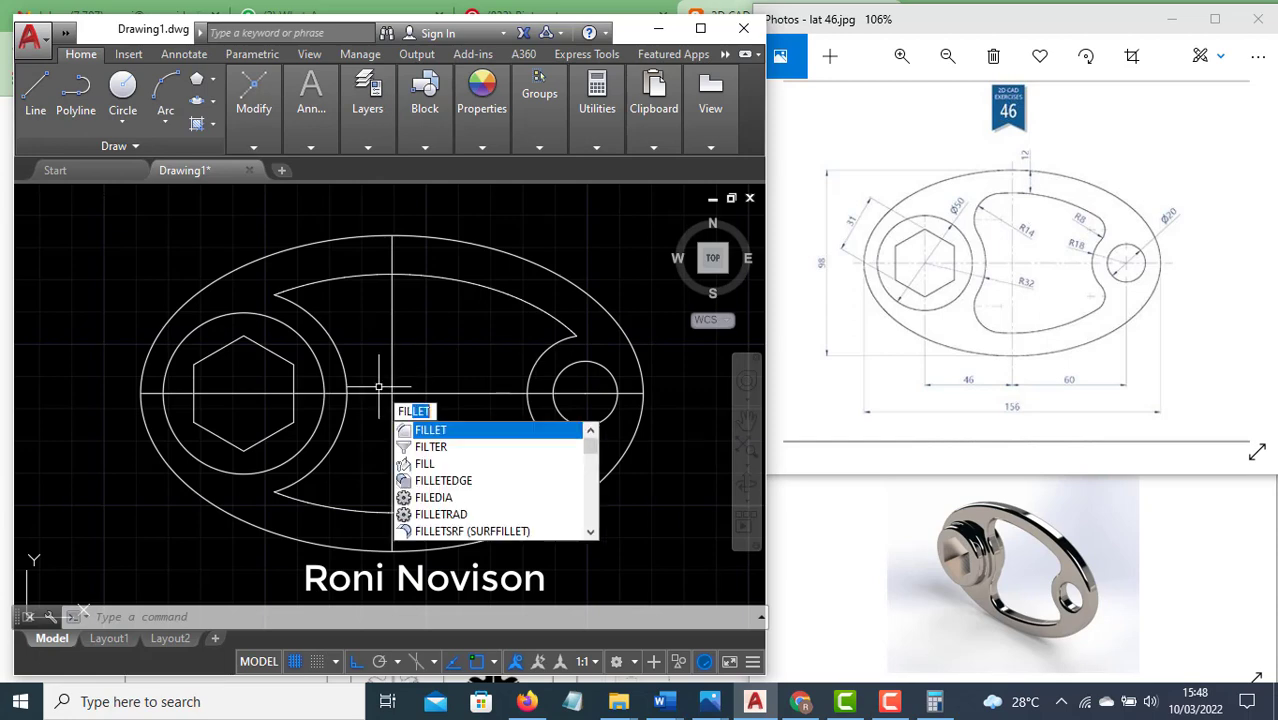
pyautogui.press('Return')
pyautogui.write('r')
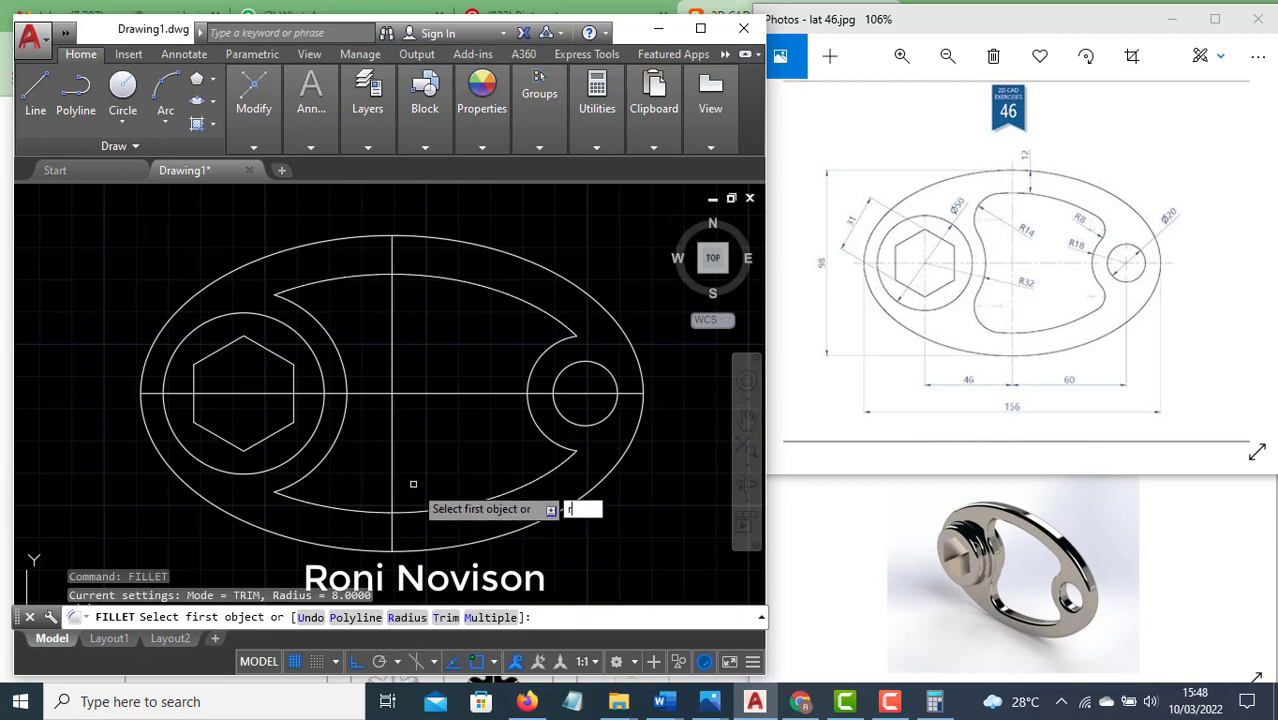
pyautogui.press('Return')
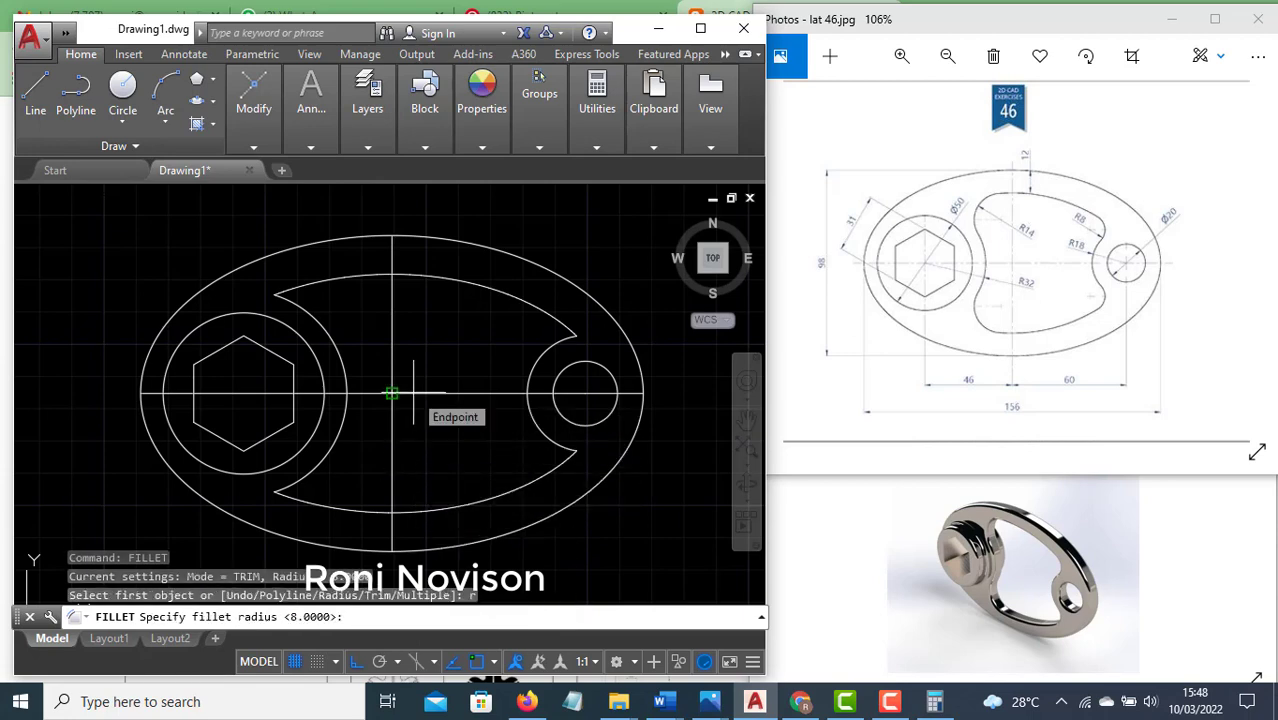
pyautogui.write('14')
pyautogui.press('Return')
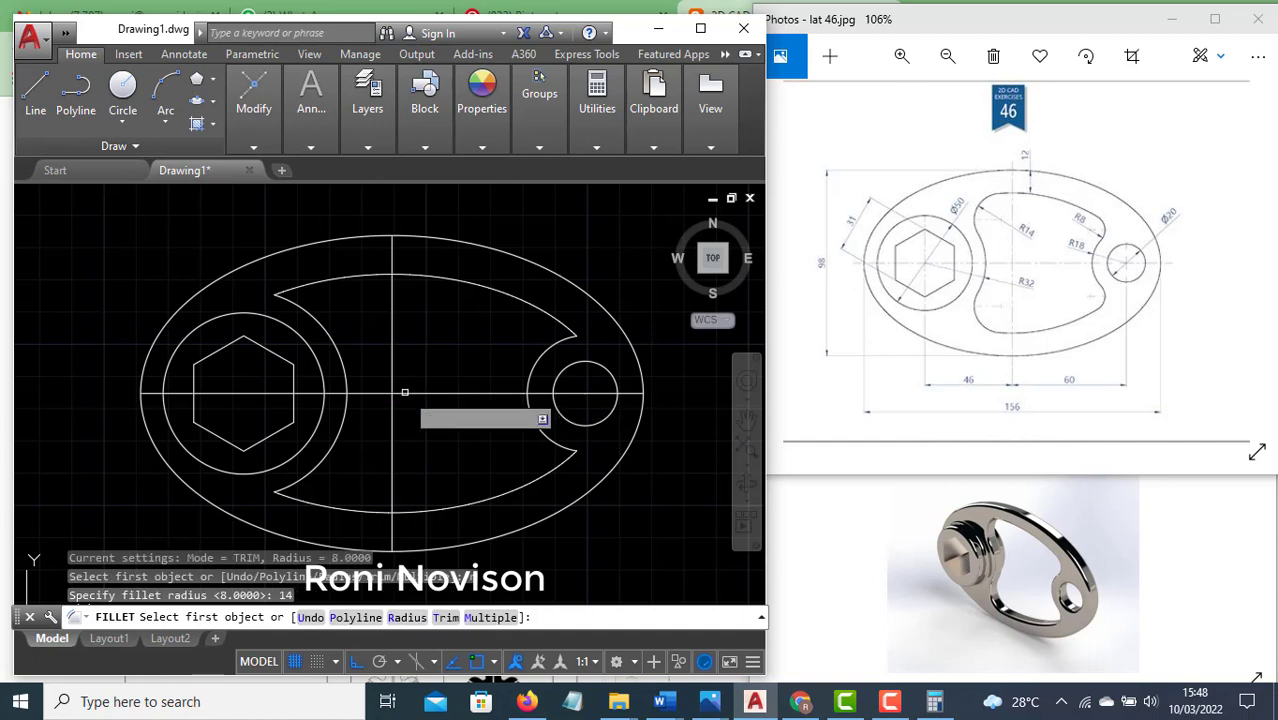
pyautogui.click(343, 320)
pyautogui.click(327, 281)
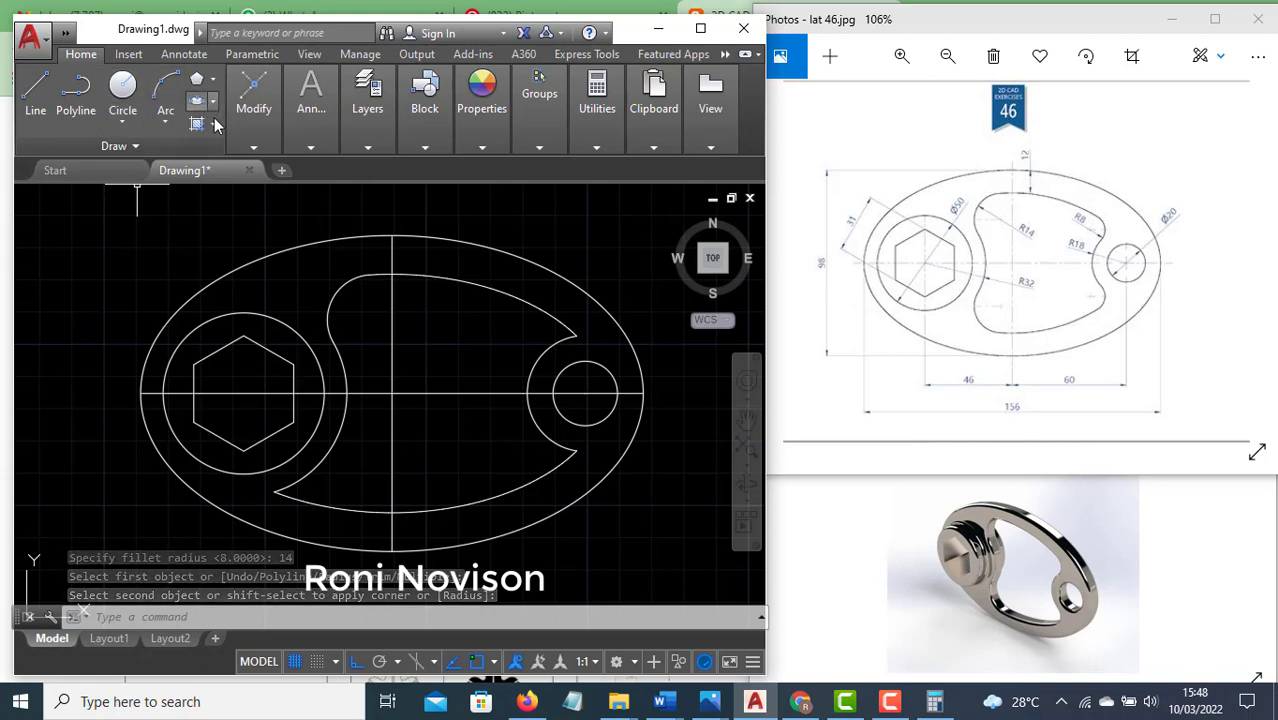
pyautogui.click(136, 148)
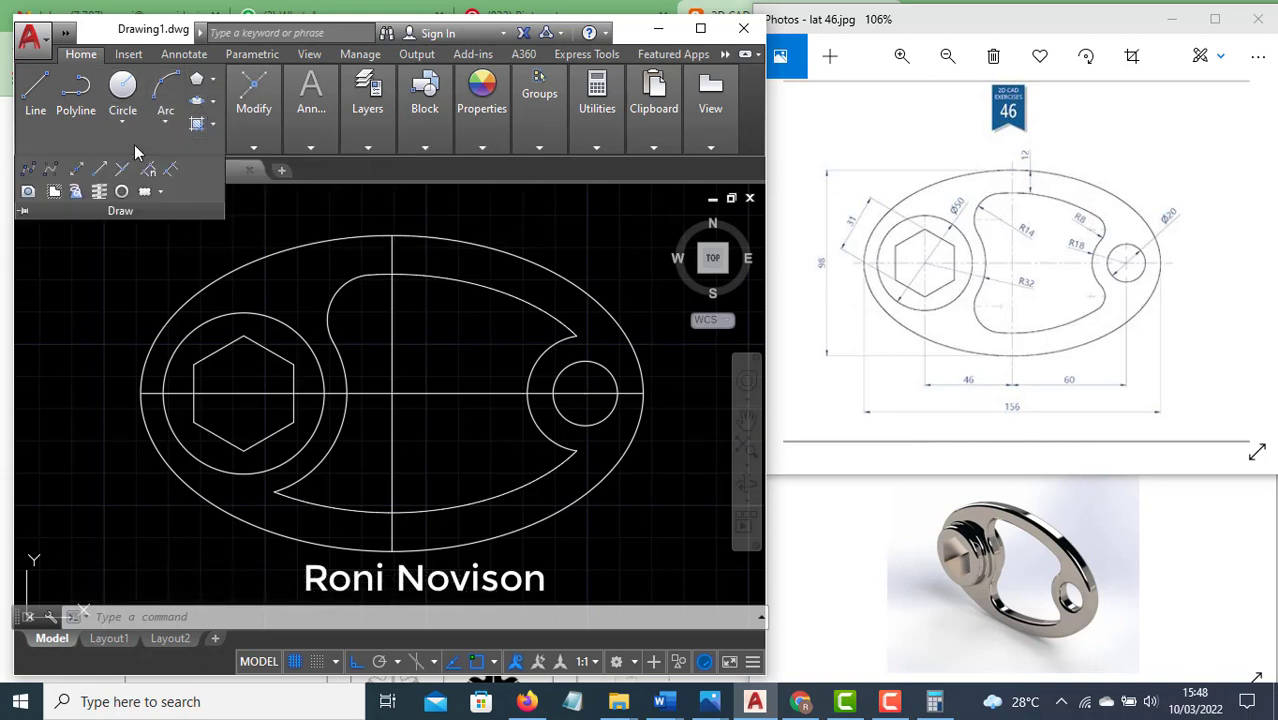
pyautogui.click(214, 124)
pyautogui.click(211, 102)
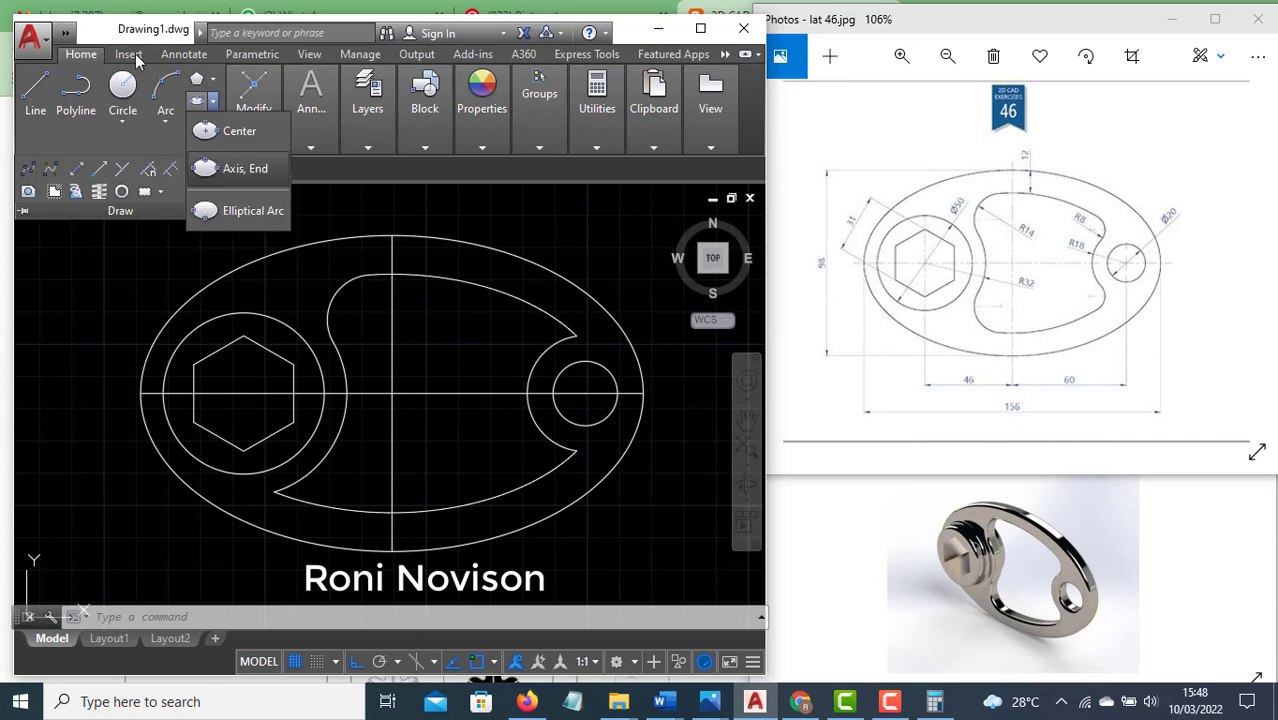
pyautogui.click(166, 122)
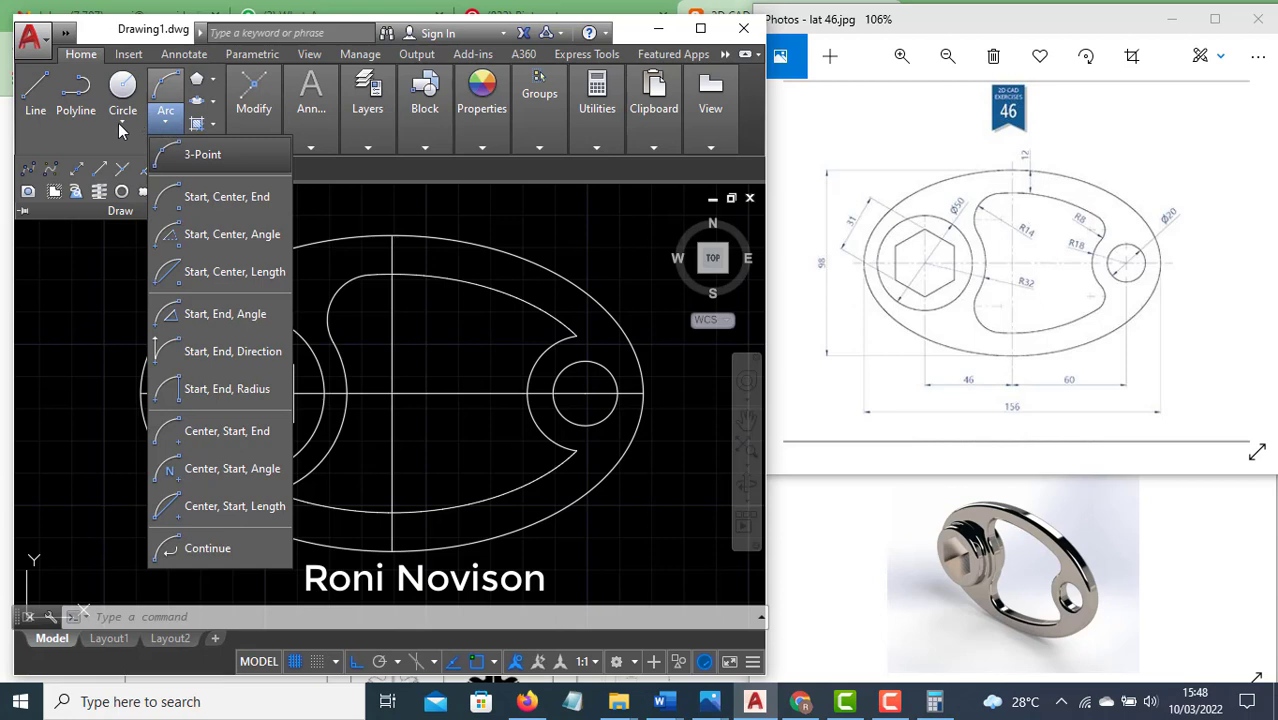
pyautogui.click(121, 126)
pyautogui.click(128, 58)
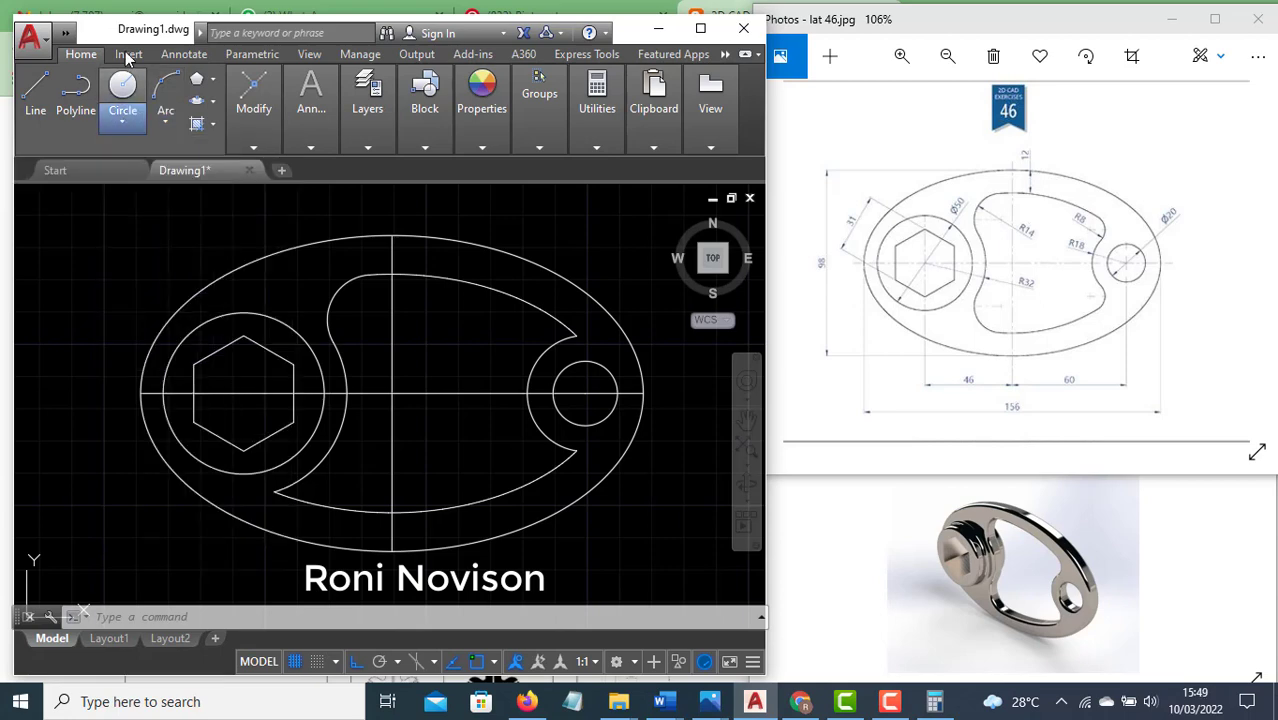
pyautogui.click(127, 58)
pyautogui.click(82, 55)
pyautogui.write('FIL')
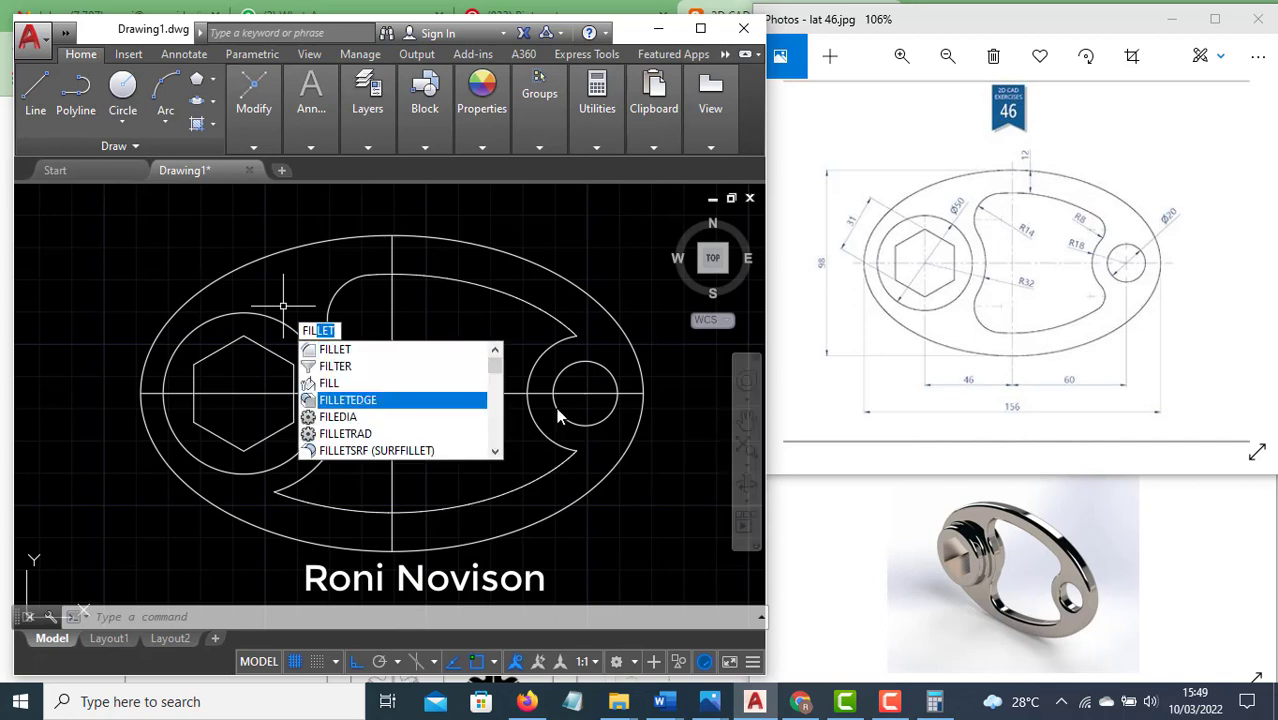
# Round the slot's lower-left corner with a radius-14 fillet
pyautogui.click(334, 349)
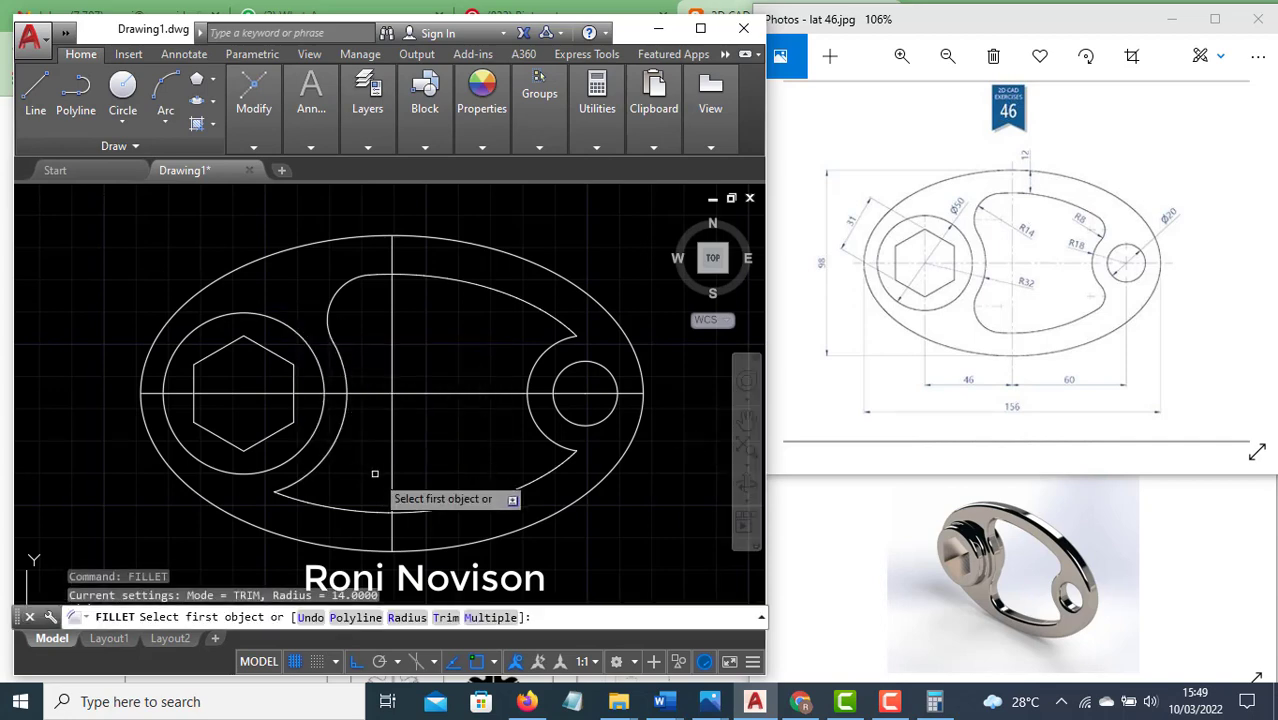
pyautogui.write('r')
pyautogui.press('Return')
pyautogui.press('Return')
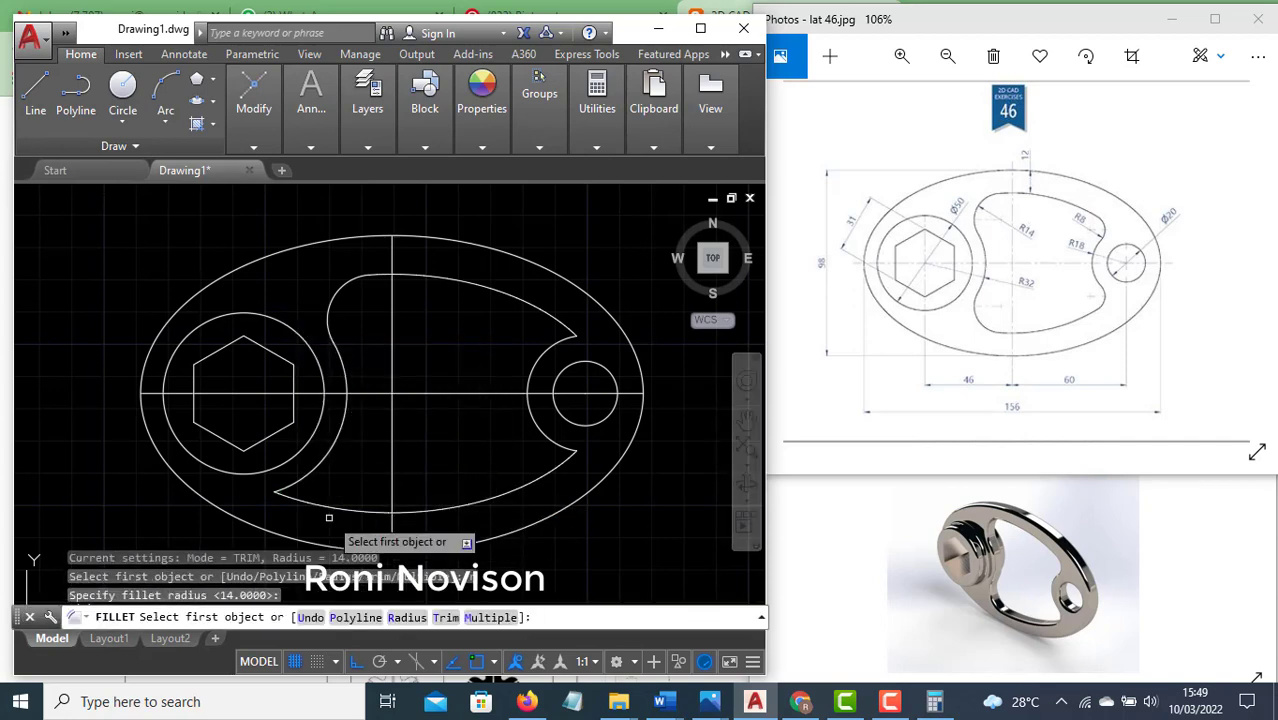
pyautogui.click(325, 507)
pyautogui.click(320, 465)
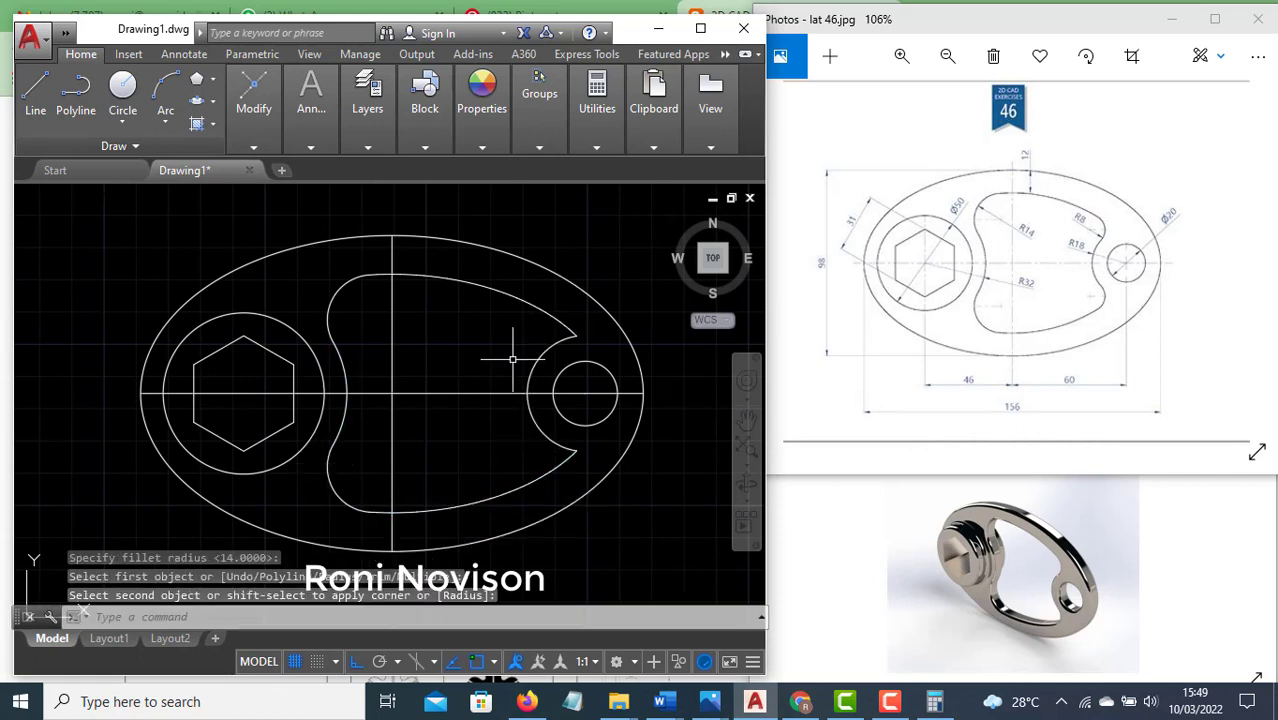
# Fillet the upper-right slot corner beside the small hole at radius 8
pyautogui.press('Return')
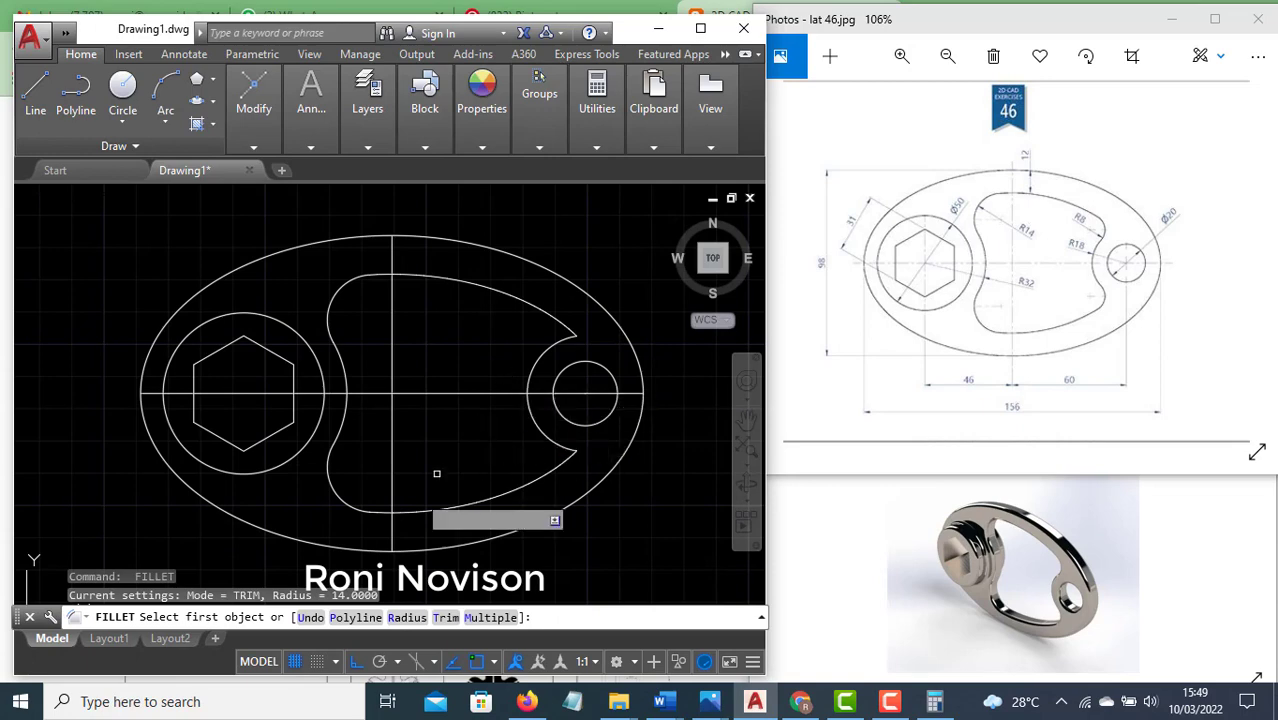
pyautogui.click(407, 617)
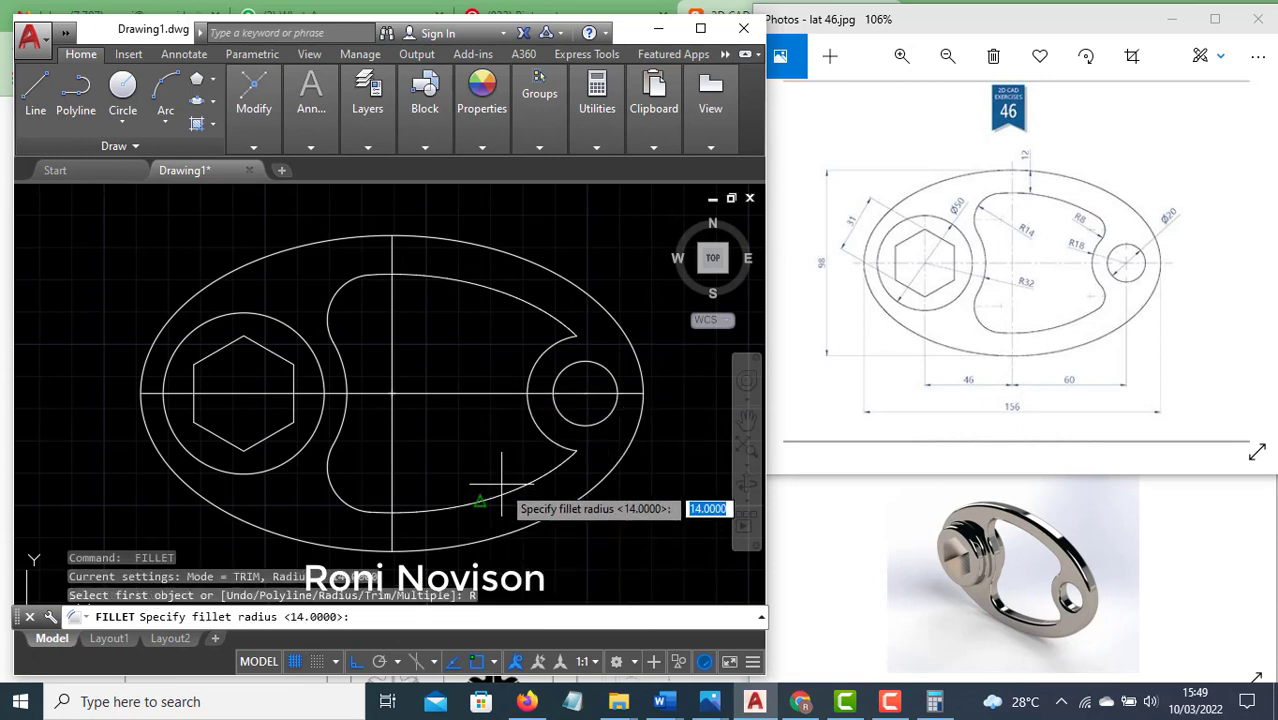
pyautogui.write('8')
pyautogui.press('Return')
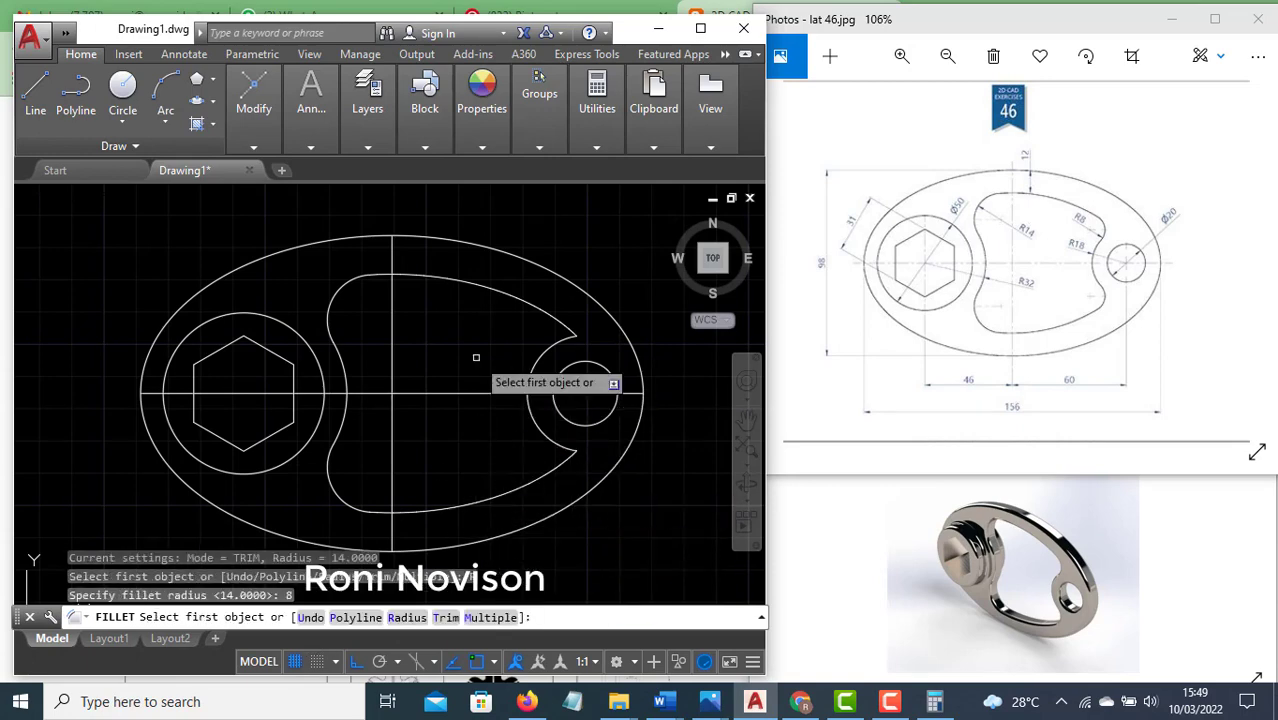
pyautogui.click(548, 325)
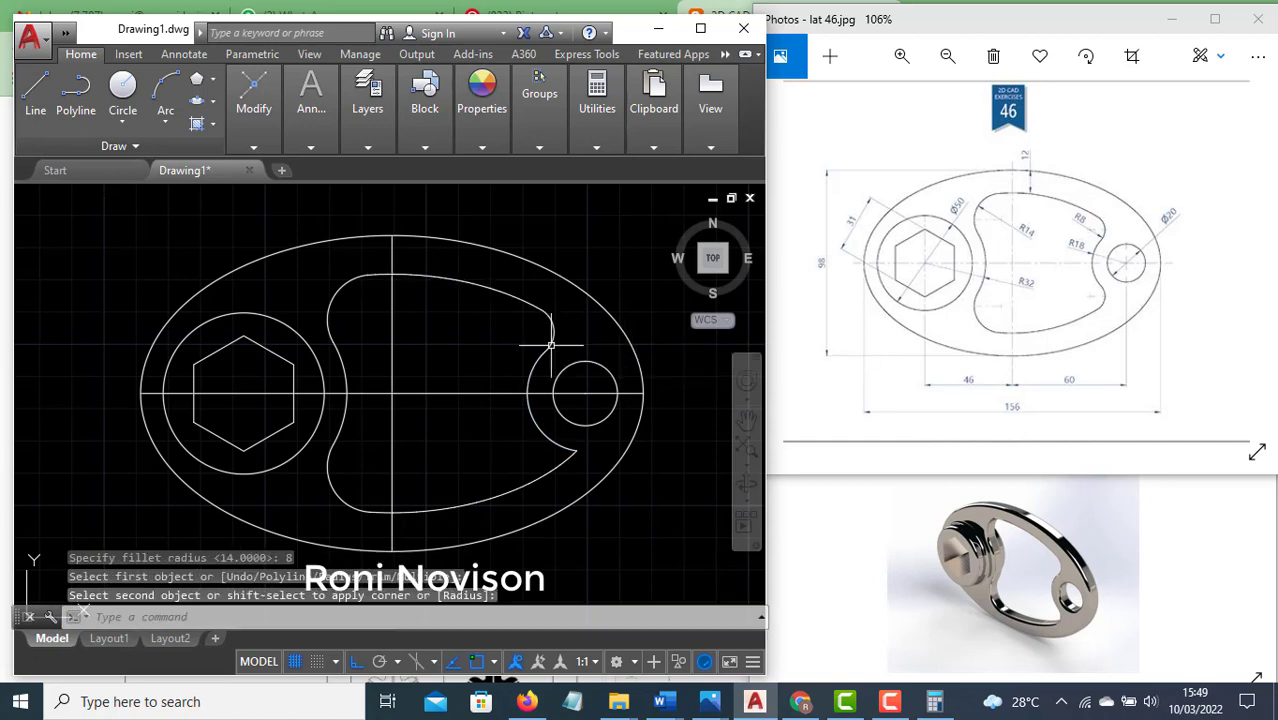
pyautogui.click(556, 533)
# Fillet the lower-right slot corner at the same radius 8
pyautogui.press('Return')
pyautogui.write('r')
pyautogui.press('Return')
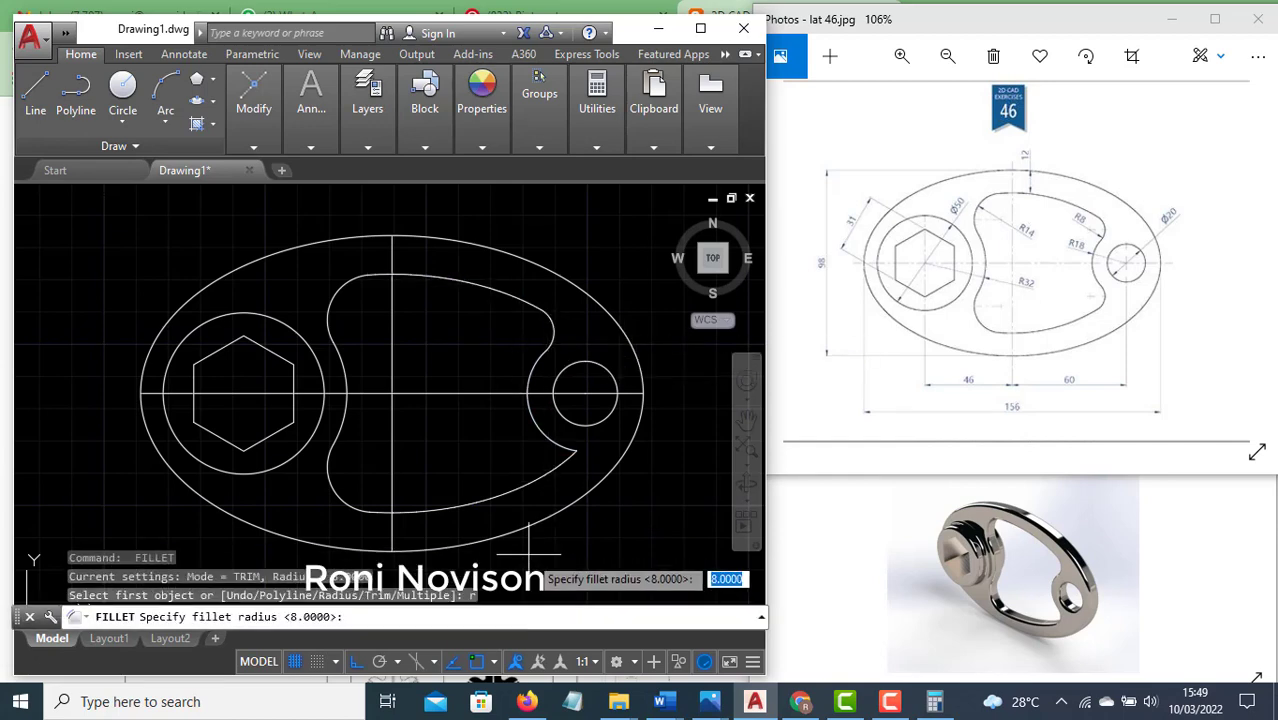
pyautogui.press('Return')
pyautogui.click(556, 491)
pyautogui.click(551, 440)
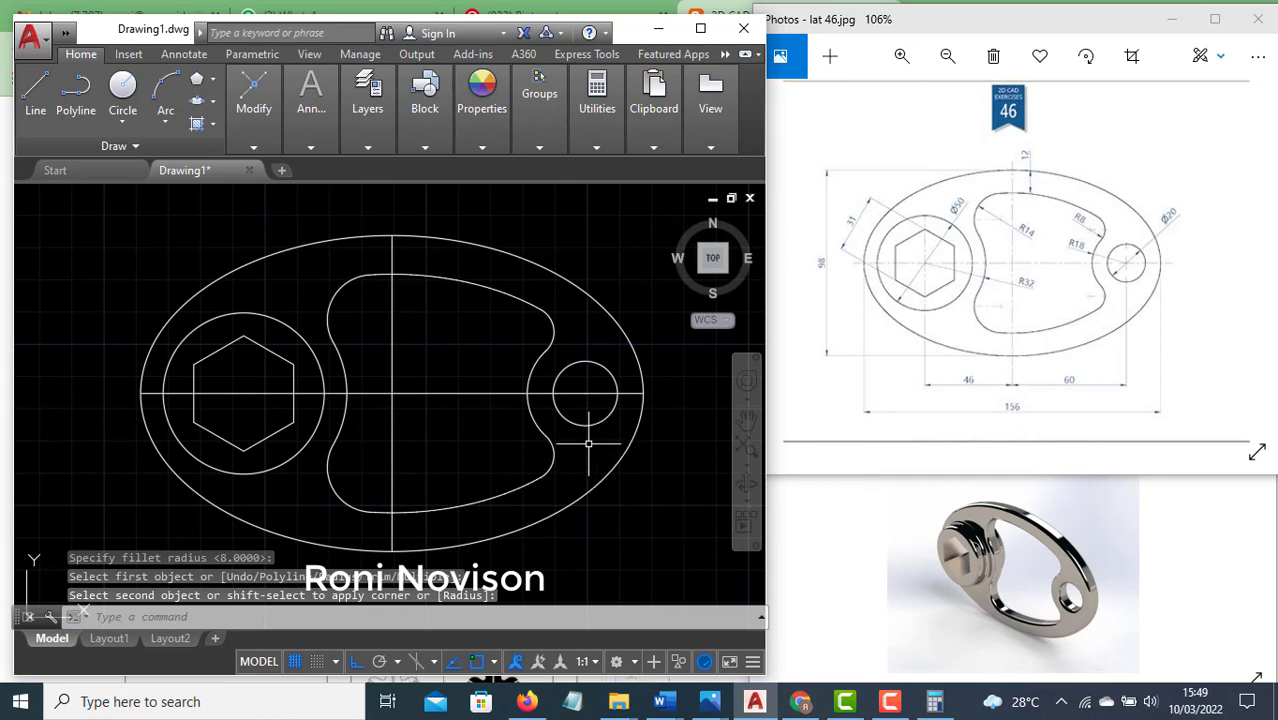
pyautogui.press('Escape')
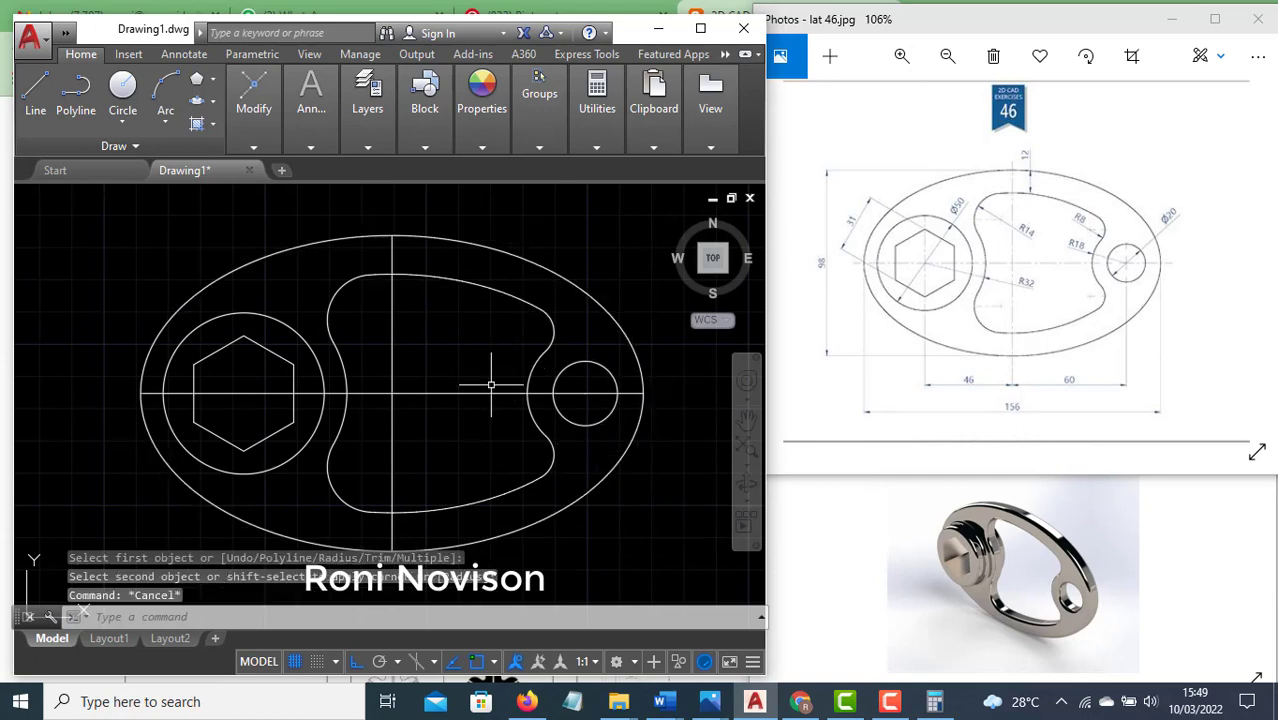
# Delete the old vertical and horizontal centre lines
pyautogui.click(431, 425)
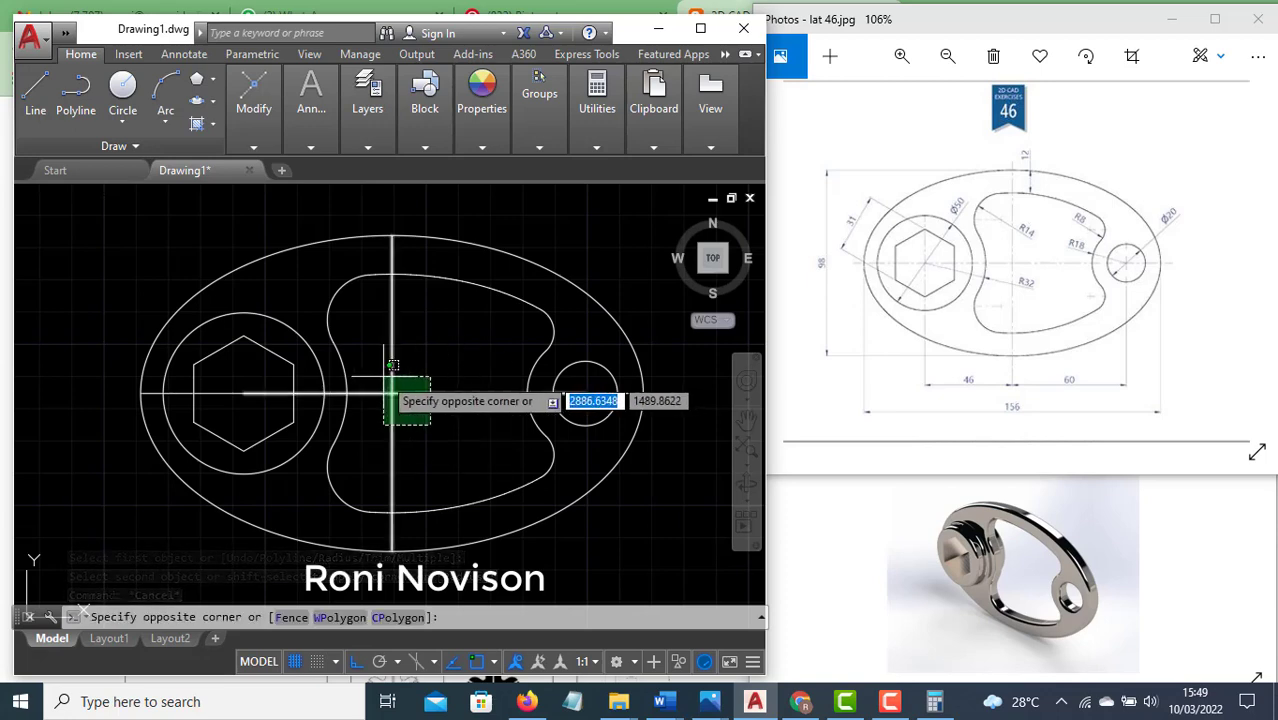
pyautogui.click(384, 378)
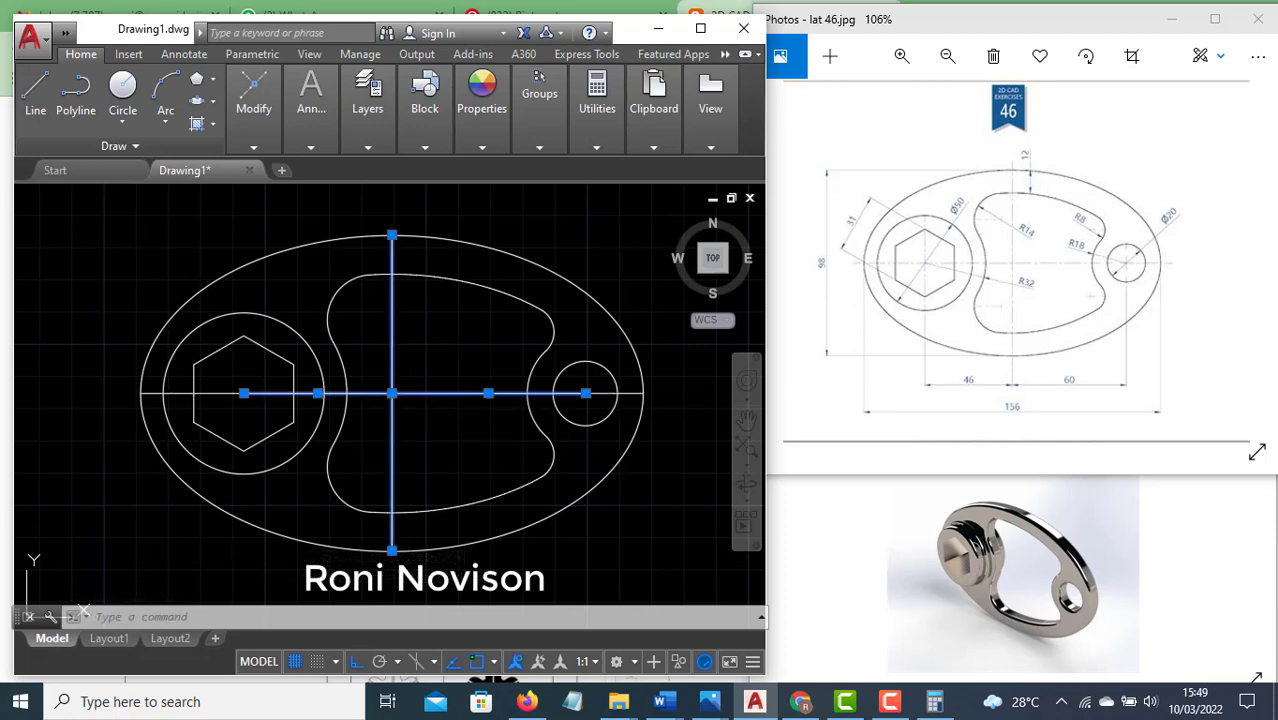
pyautogui.click(138, 414)
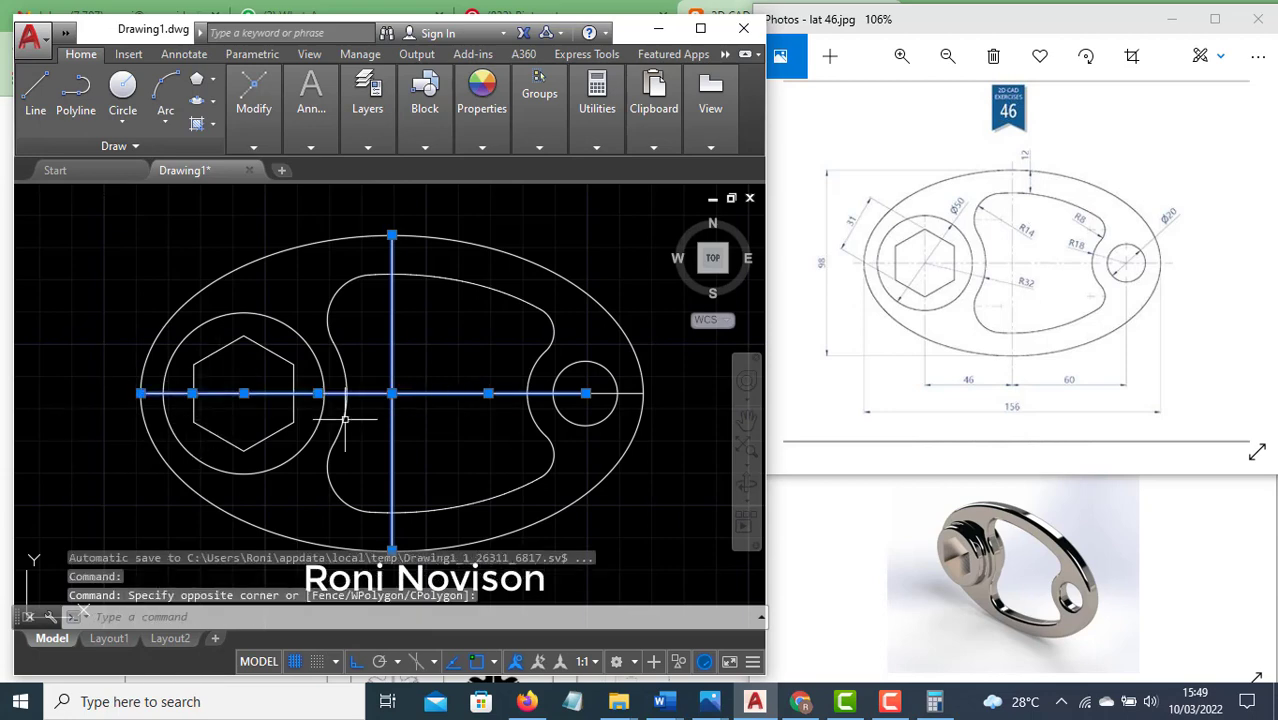
pyautogui.click(650, 380)
pyautogui.write('e')
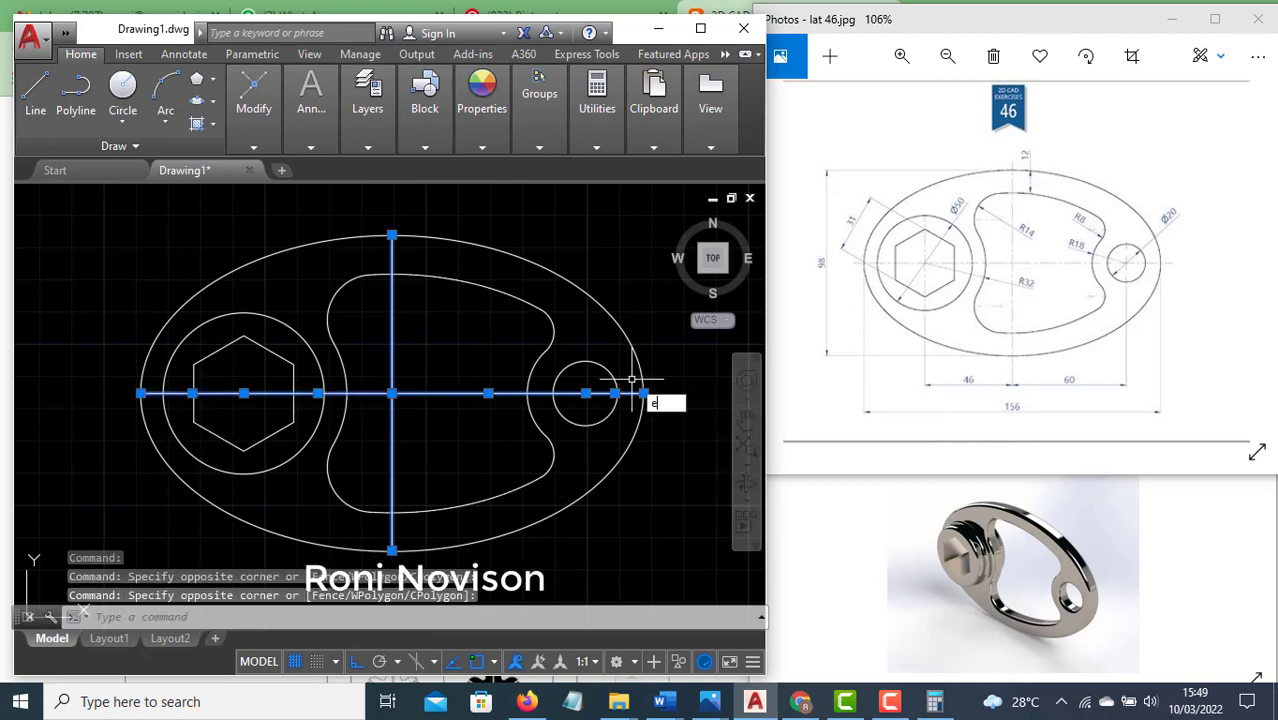
pyautogui.press('Return')
# Draw vertical and horizontal lines between the ellipse's opposite quadrant points, then select both
pyautogui.write('l')
pyautogui.press('Return')
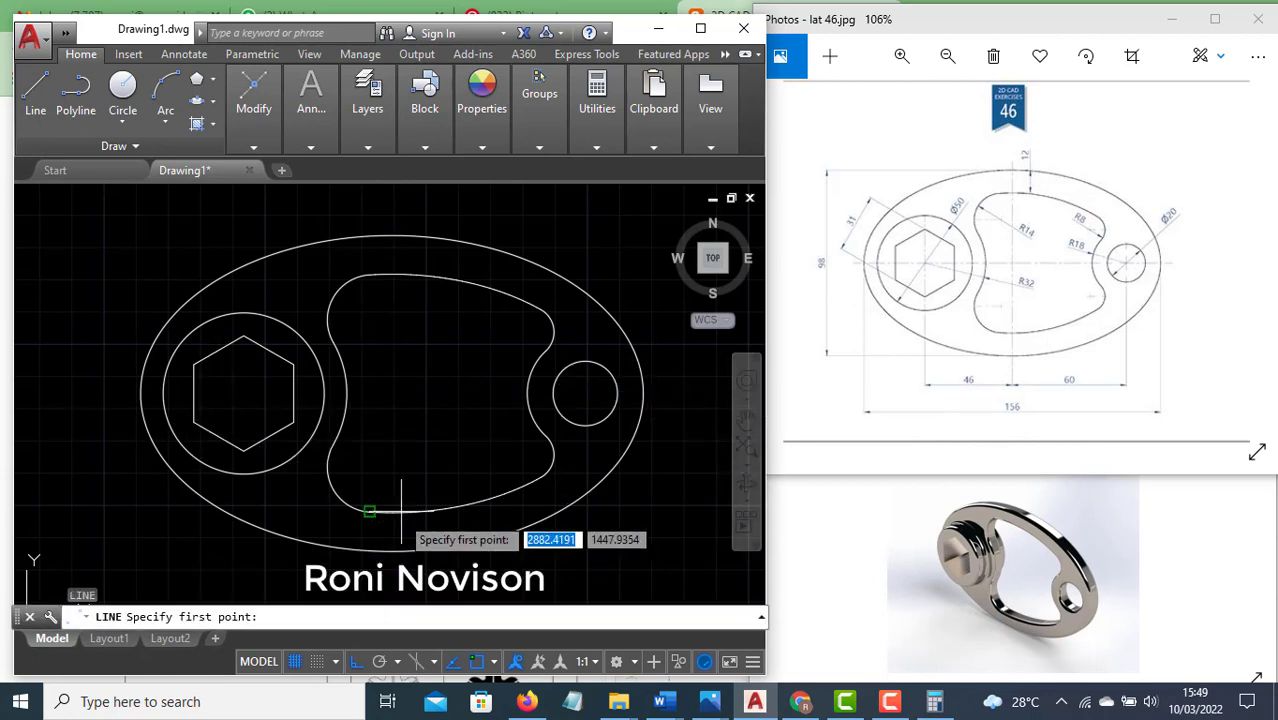
pyautogui.click(391, 549)
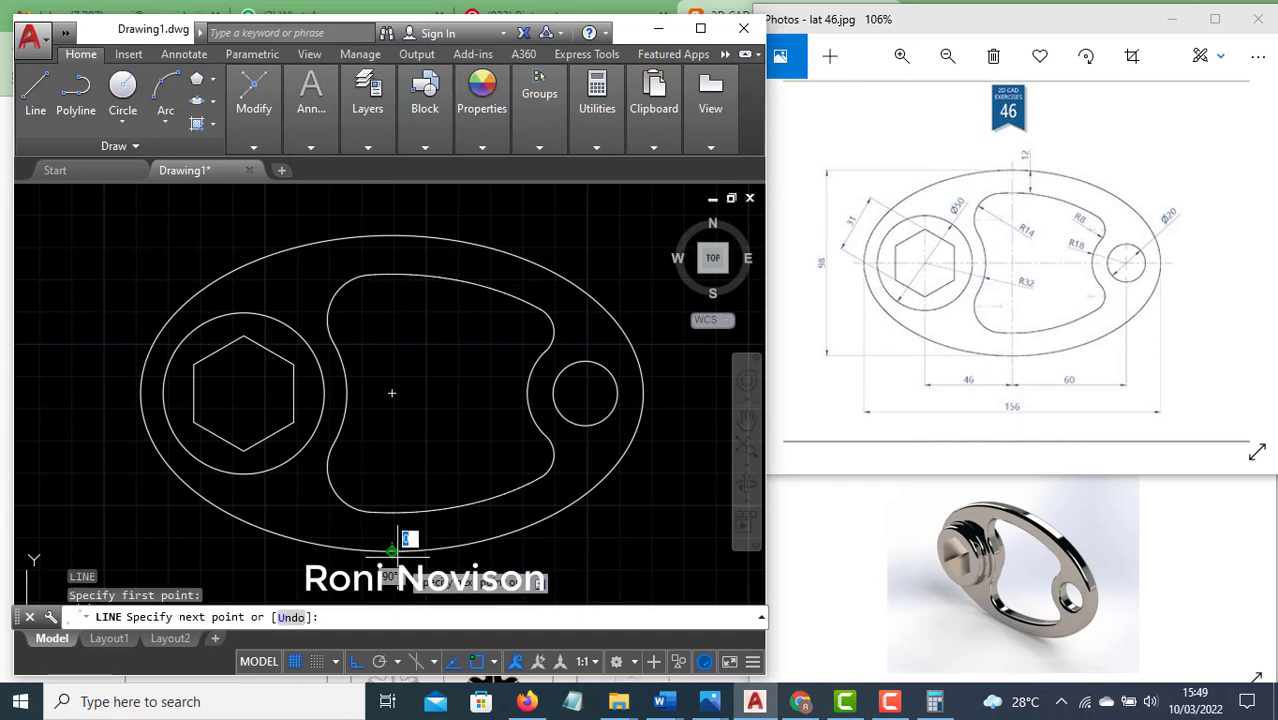
pyautogui.click(391, 236)
pyautogui.press('Return')
pyautogui.press('Return')
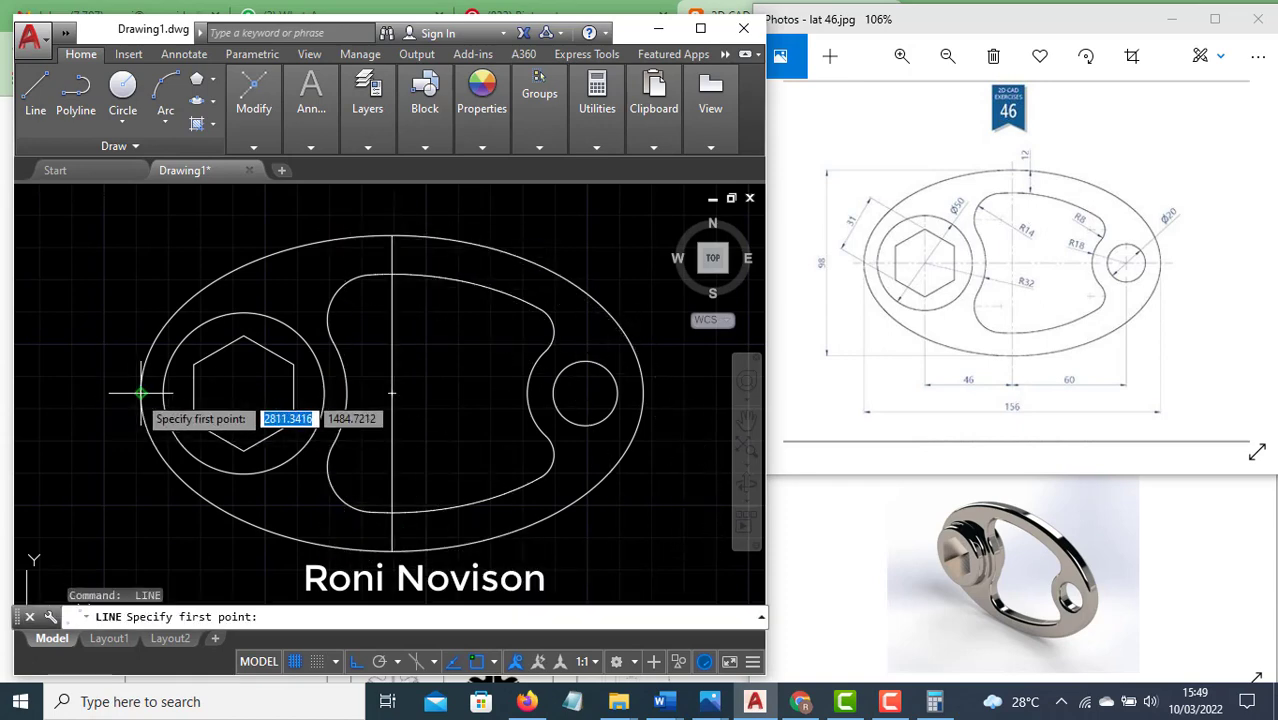
pyautogui.click(141, 393)
pyautogui.click(643, 393)
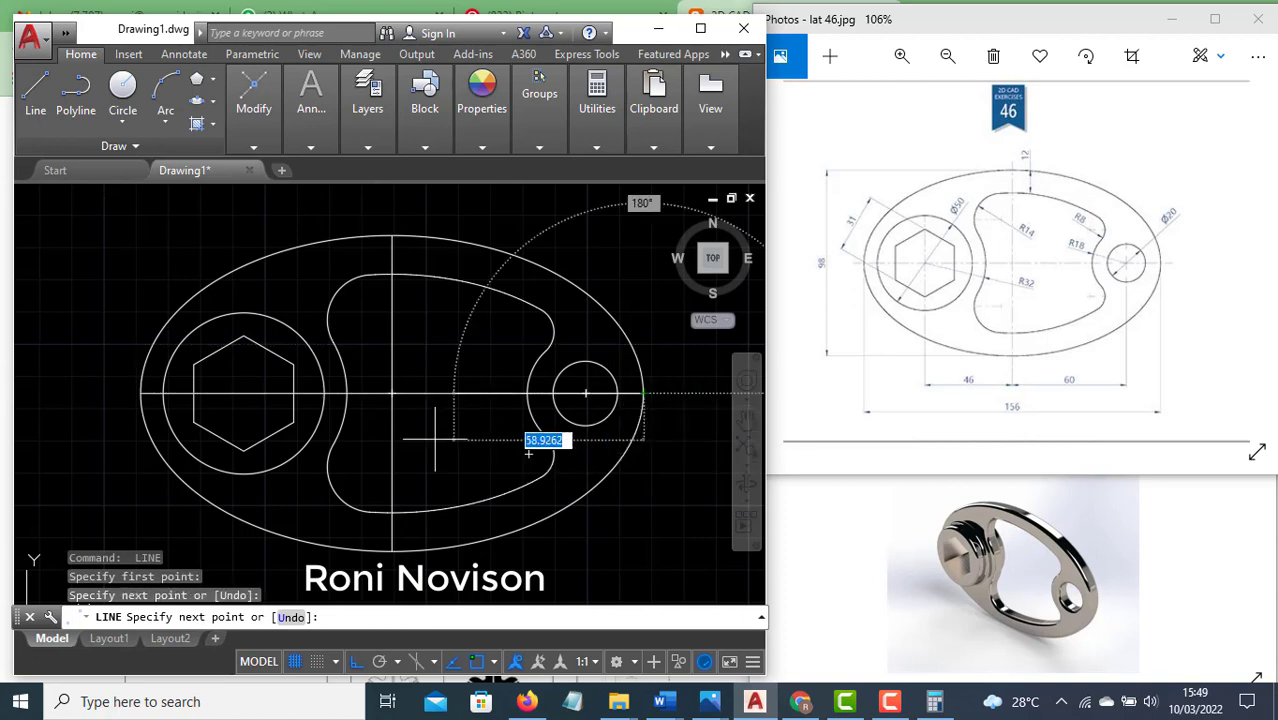
pyautogui.press('Escape')
pyautogui.click(412, 406)
pyautogui.click(348, 342)
pyautogui.click(481, 143)
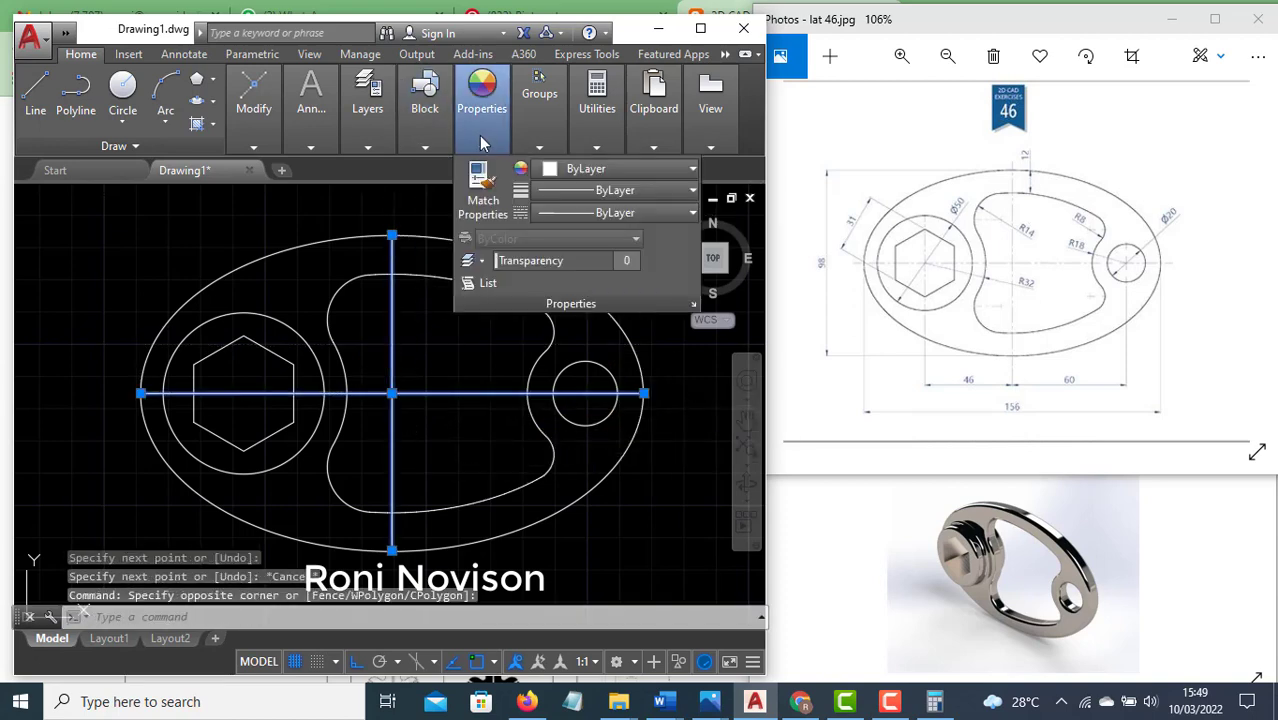
# Load the CENTER linetype into the drawing through the Linetype Manager
pyautogui.click(565, 210)
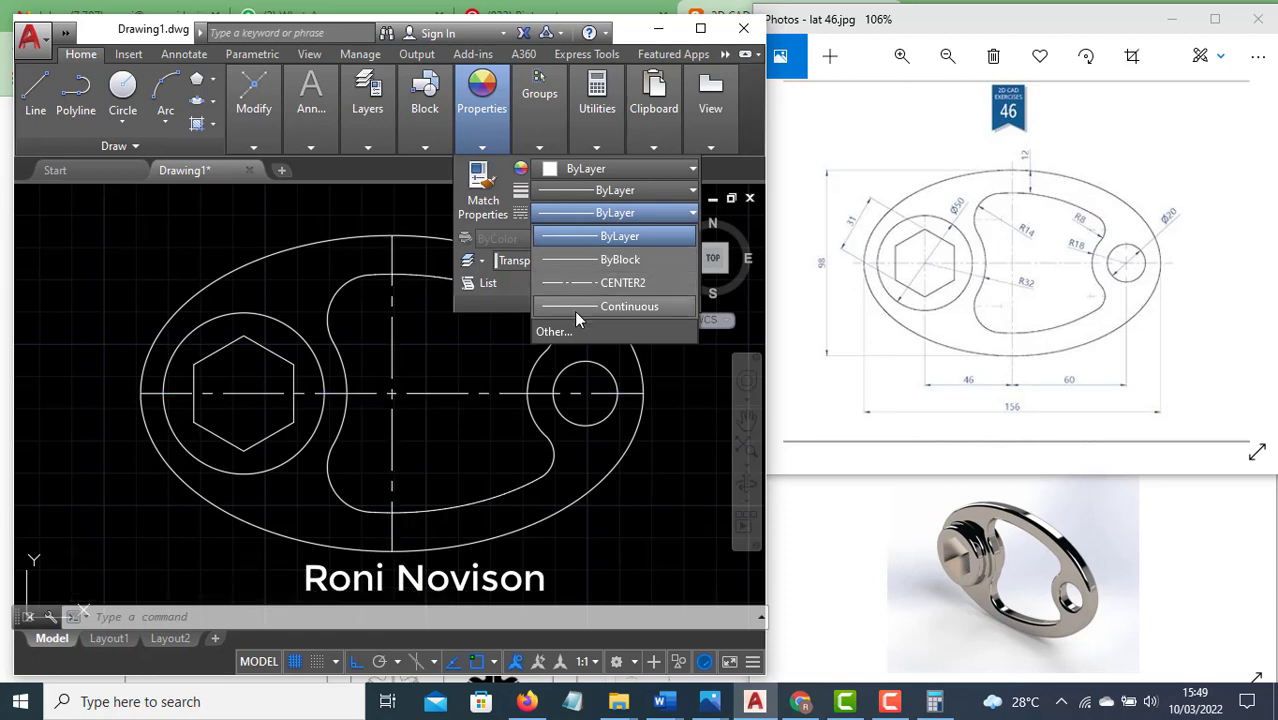
pyautogui.press('Escape')
pyautogui.click(615, 212)
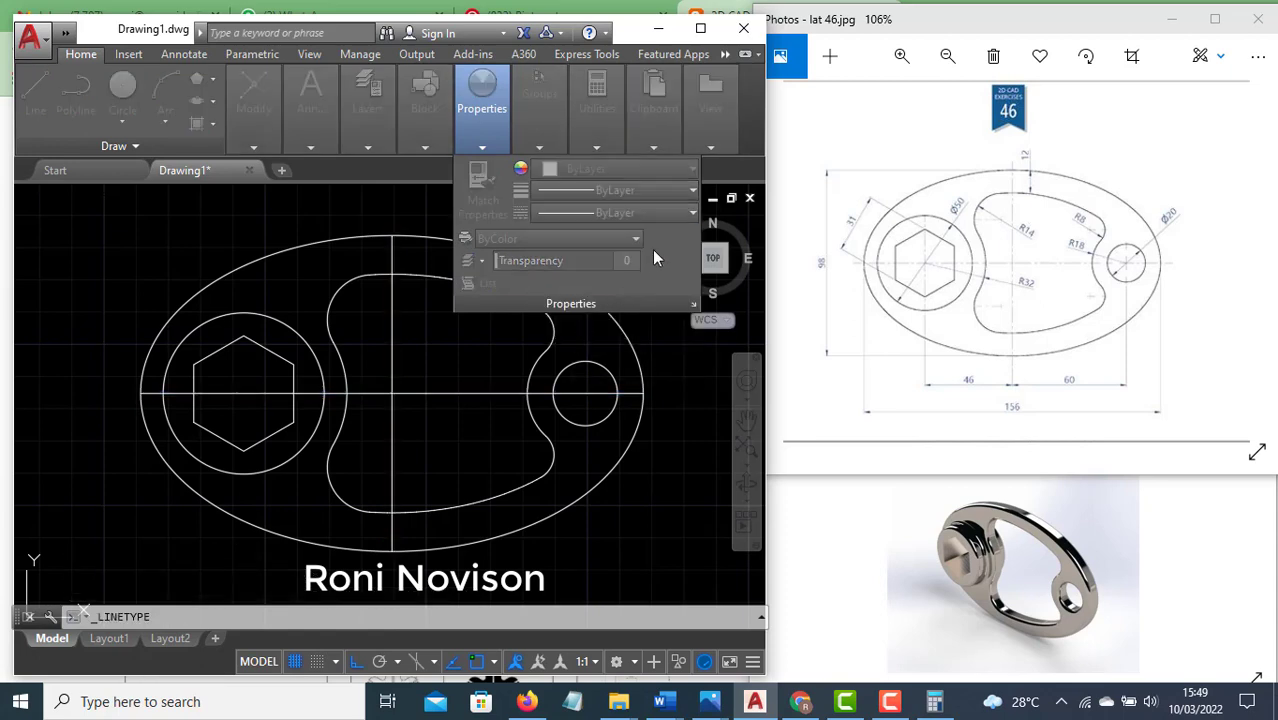
pyautogui.click(652, 249)
pyautogui.click(788, 199)
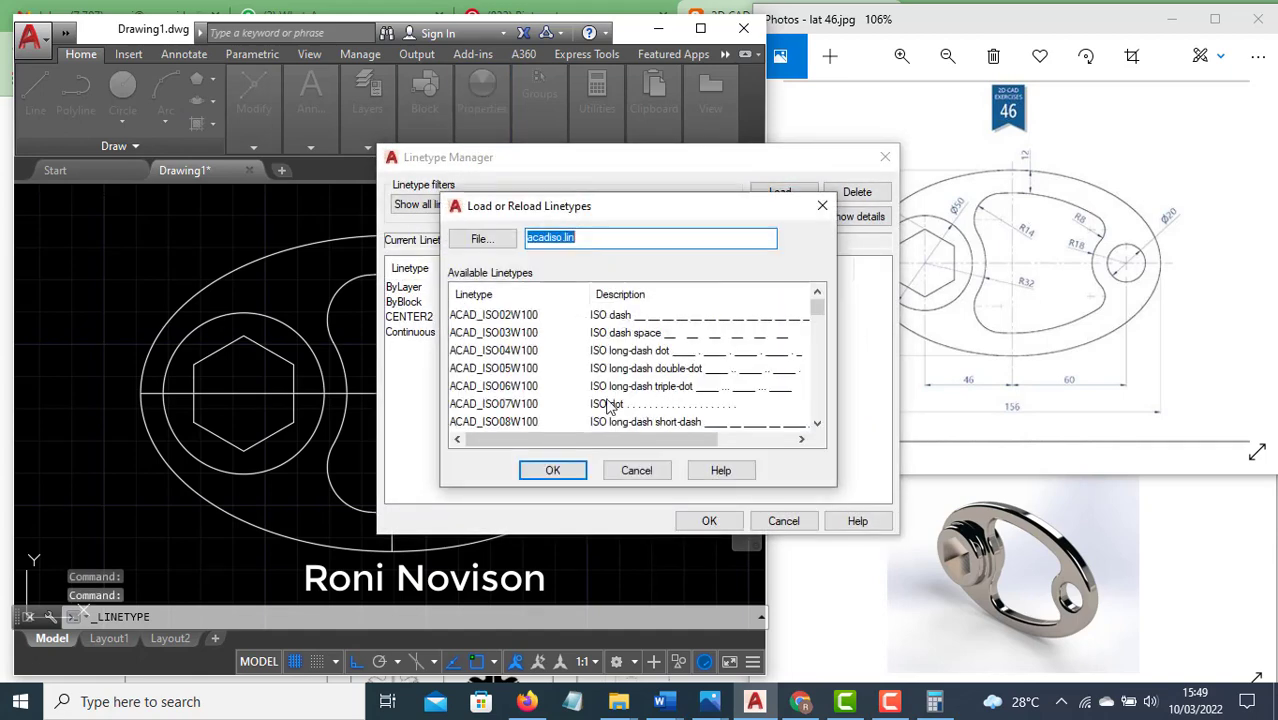
pyautogui.scroll(-1, 608, 408)
pyautogui.scroll(-3, 575, 386)
pyautogui.scroll(-1, 606, 345)
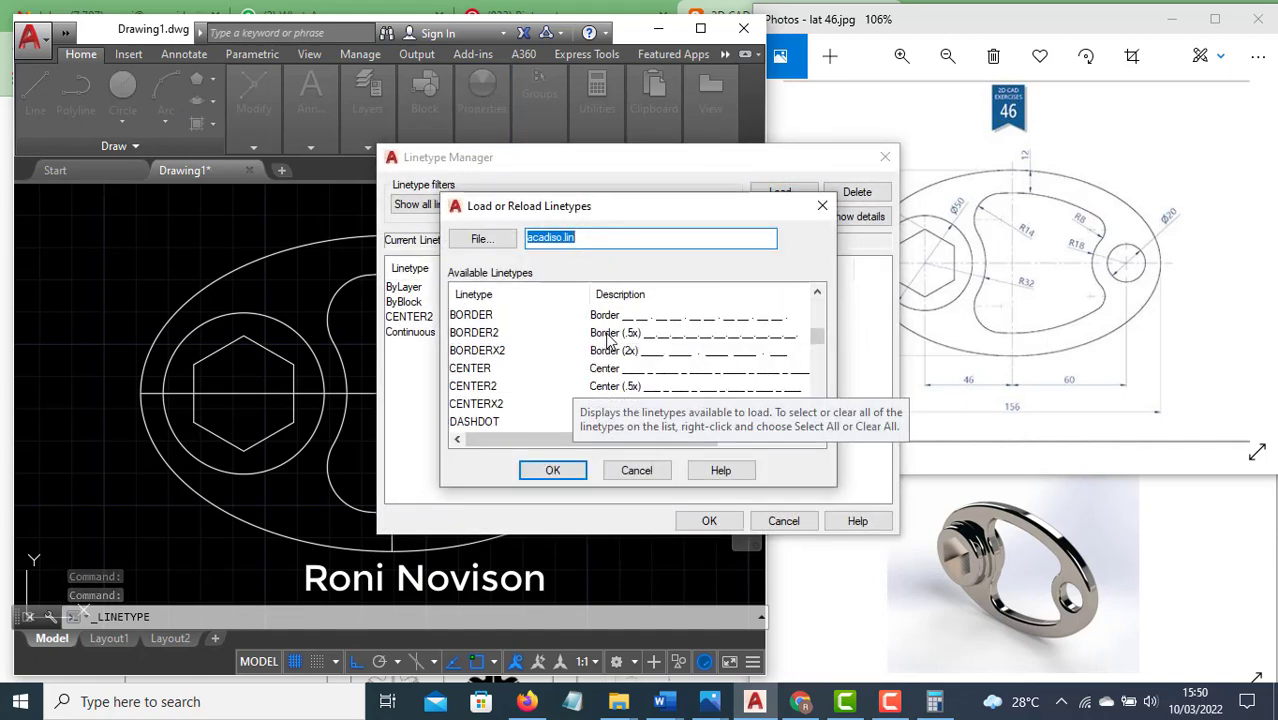
pyautogui.scroll(-1, 598, 318)
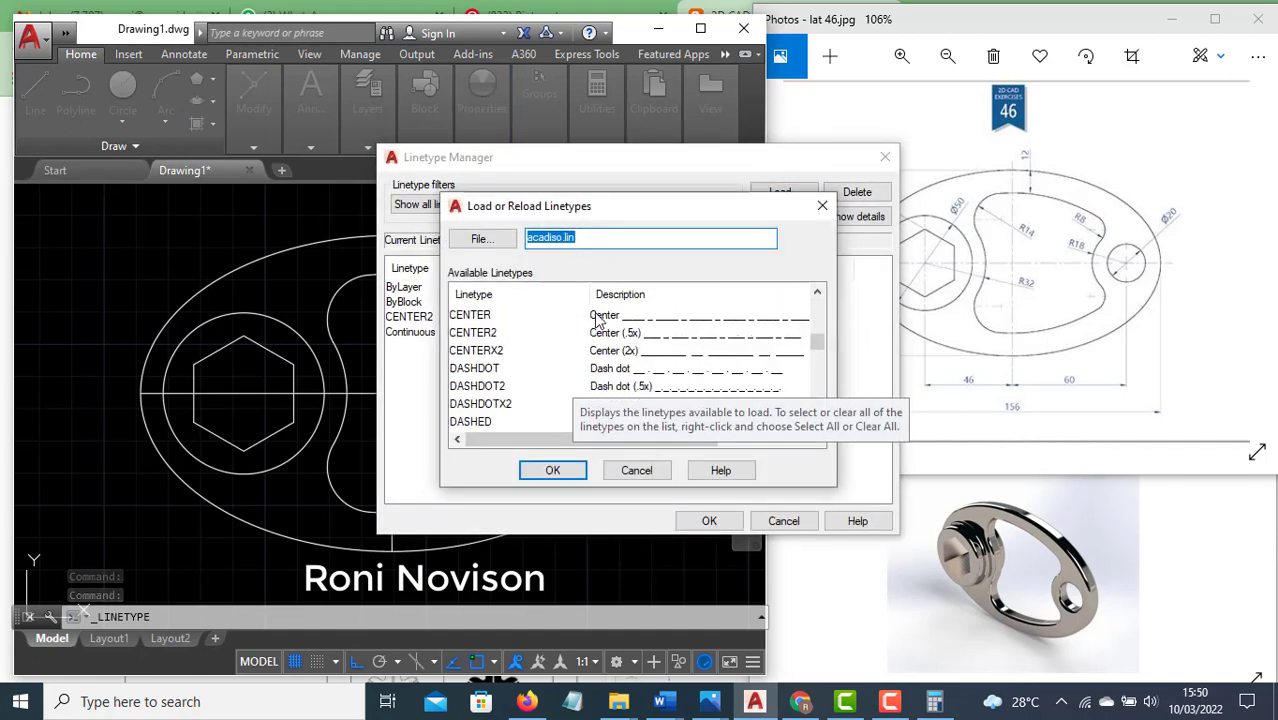
pyautogui.click(484, 336)
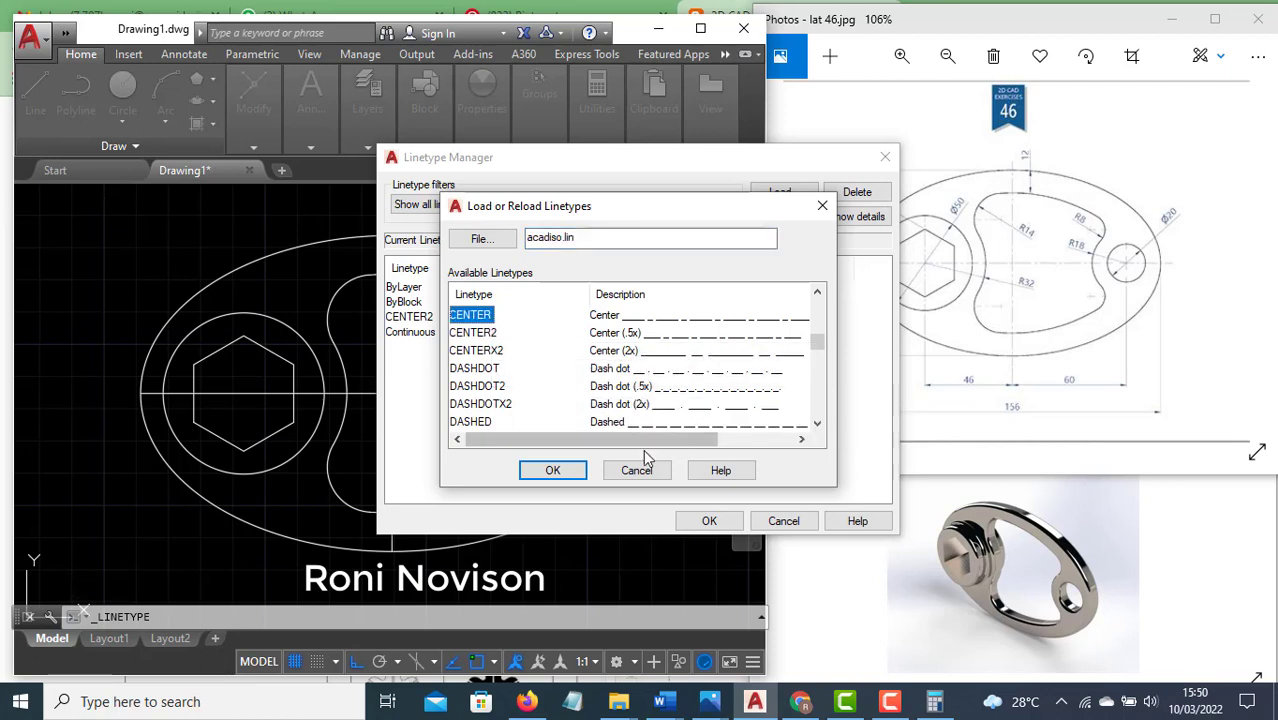
pyautogui.click(566, 470)
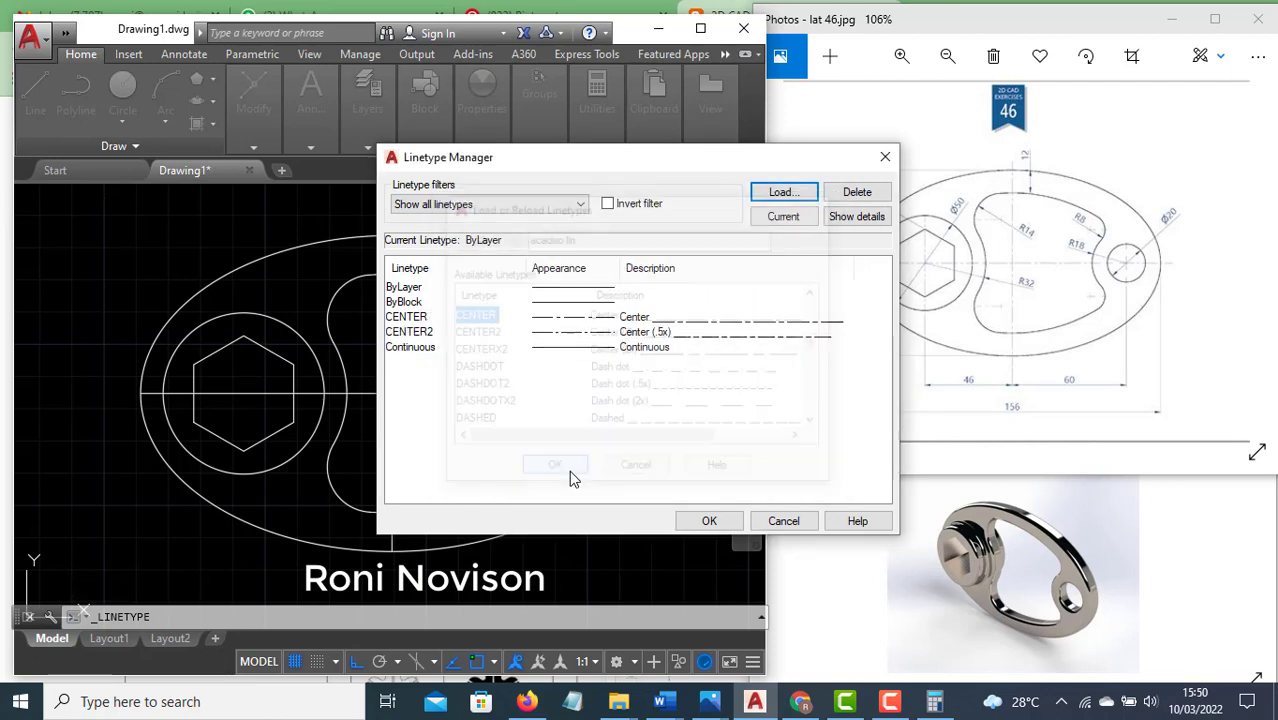
pyautogui.click(709, 521)
# Apply the centre linetype to both centre lines
pyautogui.click(422, 408)
pyautogui.click(357, 367)
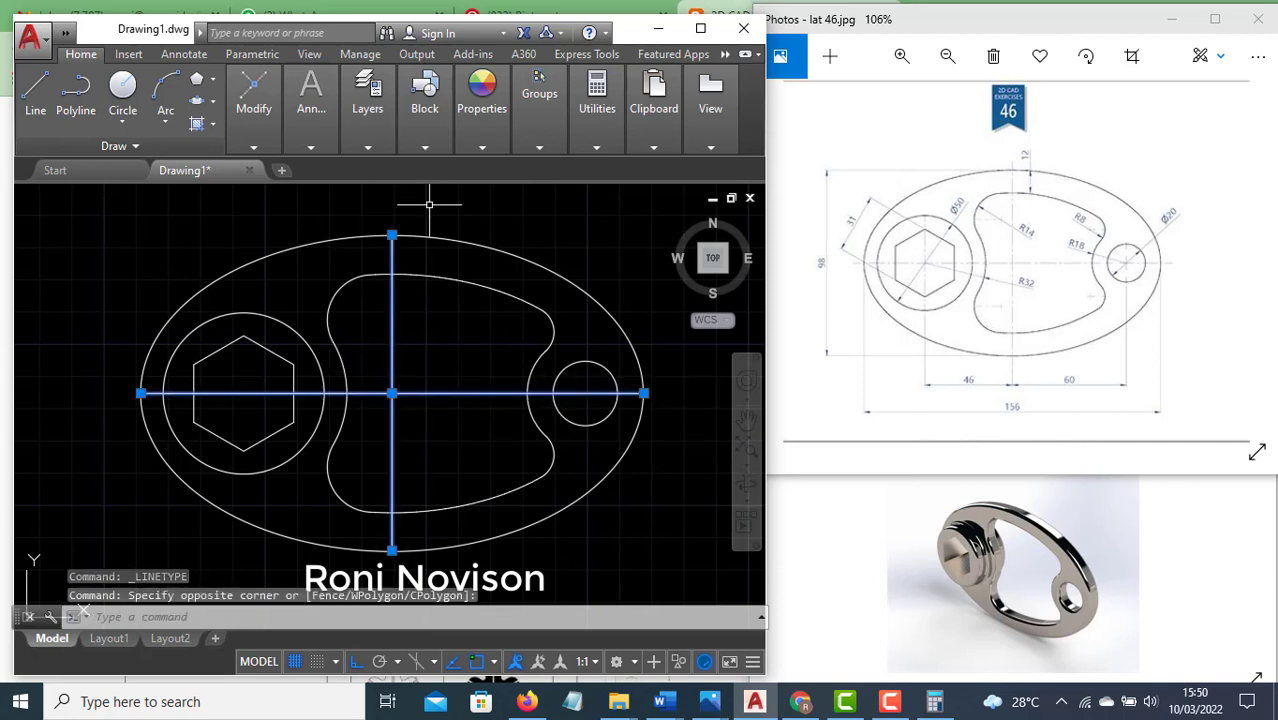
pyautogui.click(482, 146)
pyautogui.click(615, 213)
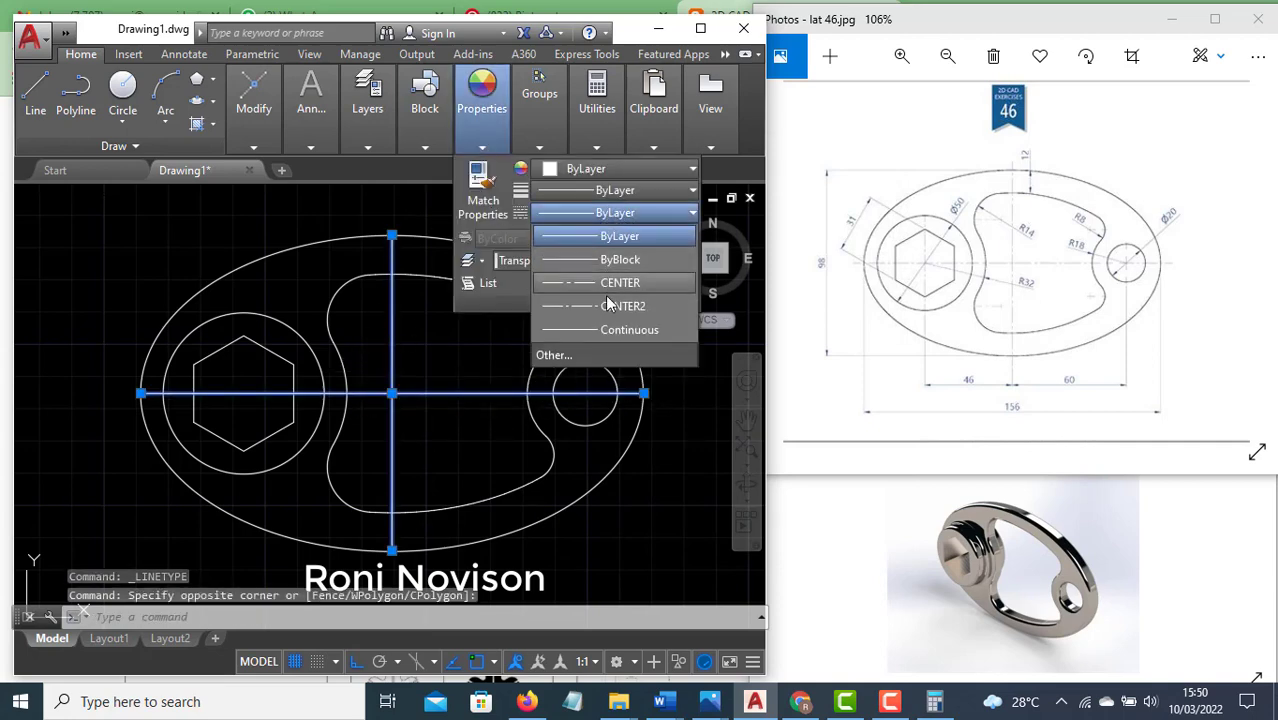
pyautogui.click(605, 304)
pyautogui.press('Escape')
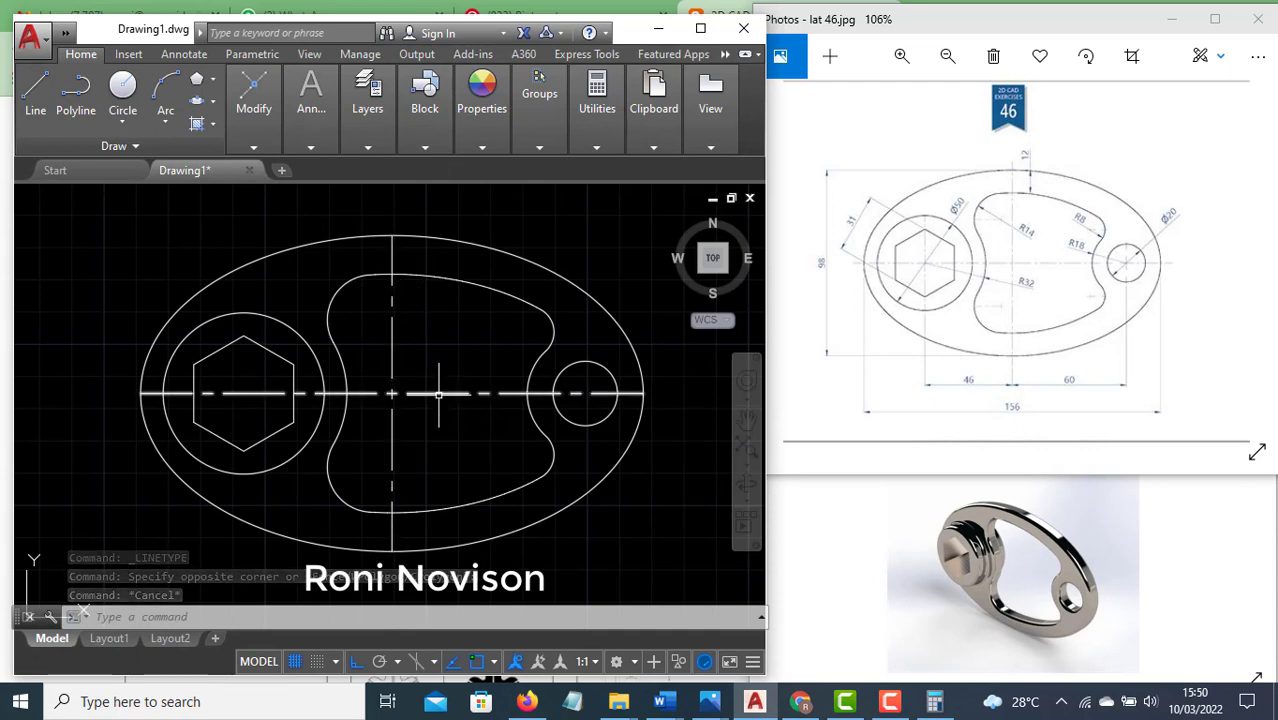
# Give the horizontal centre line a linetype scale of 0.5 in its Properties palette
pyautogui.click(438, 393)
pyautogui.rightClick(437, 393)
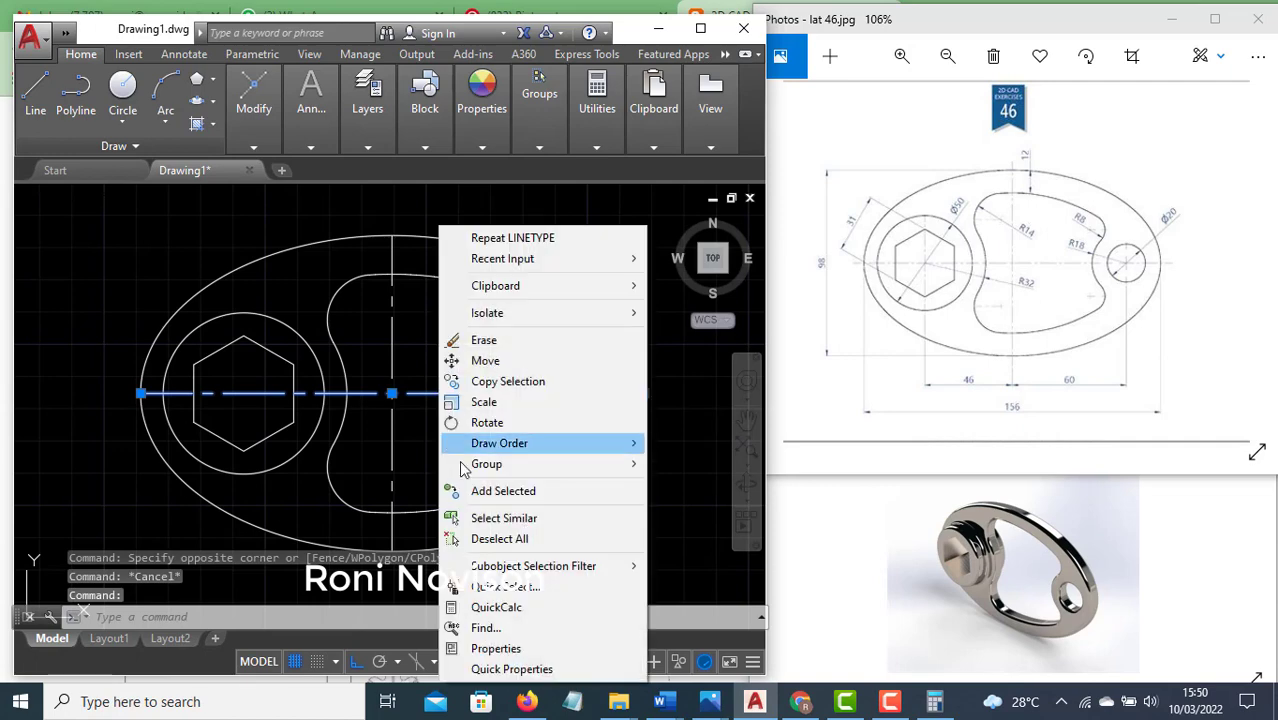
pyautogui.click(480, 645)
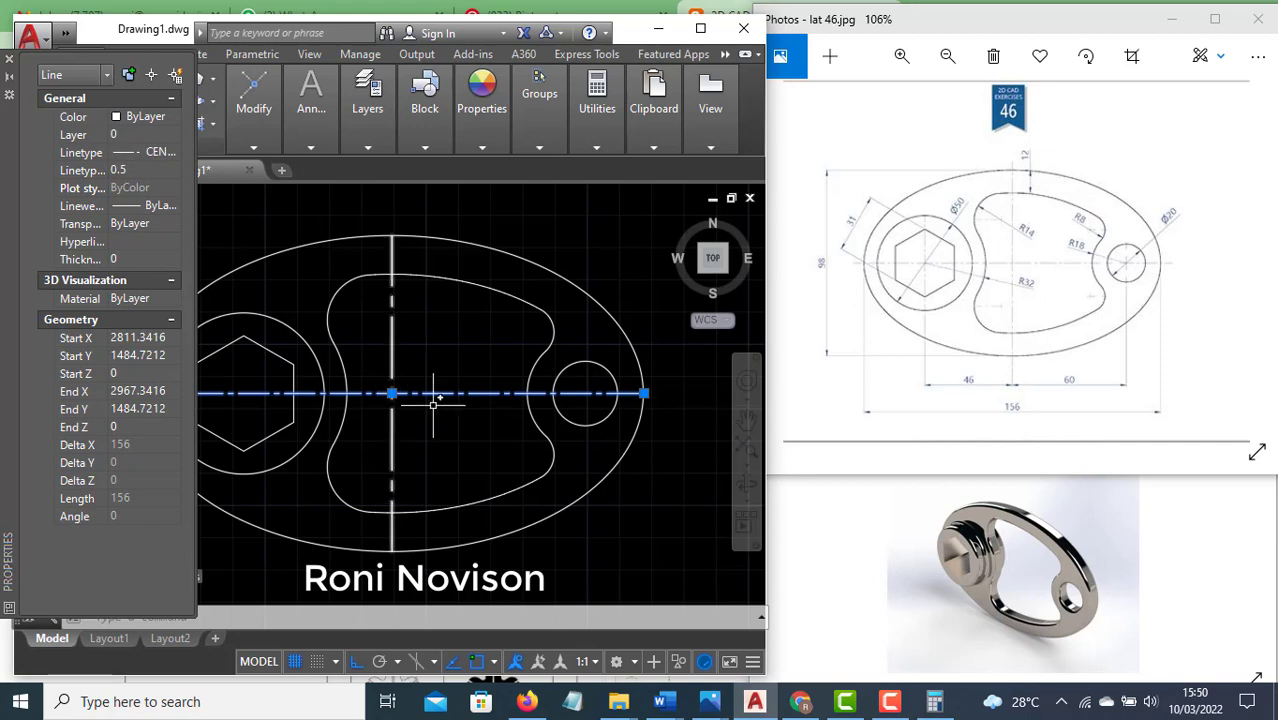
pyautogui.click(9, 61)
pyautogui.press('Escape')
pyautogui.press('Escape')
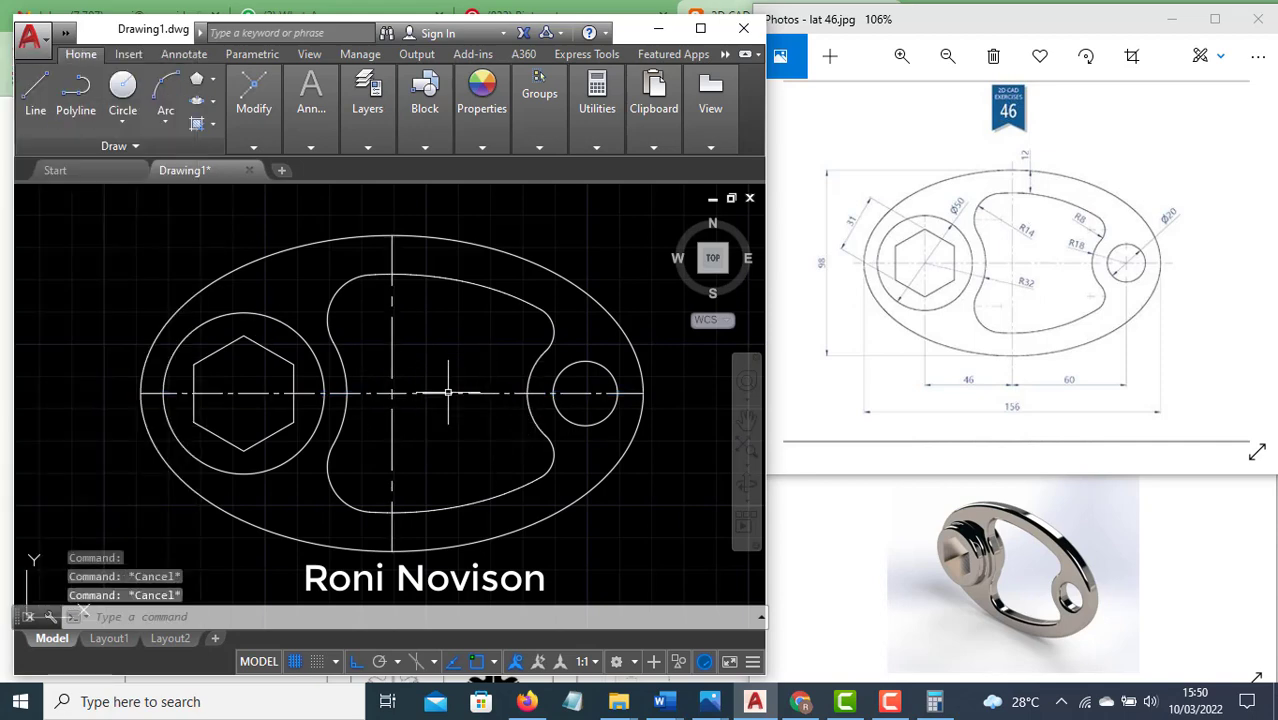
# Match the vertical centre line's properties to the horizontal centre line
pyautogui.write('Ma')
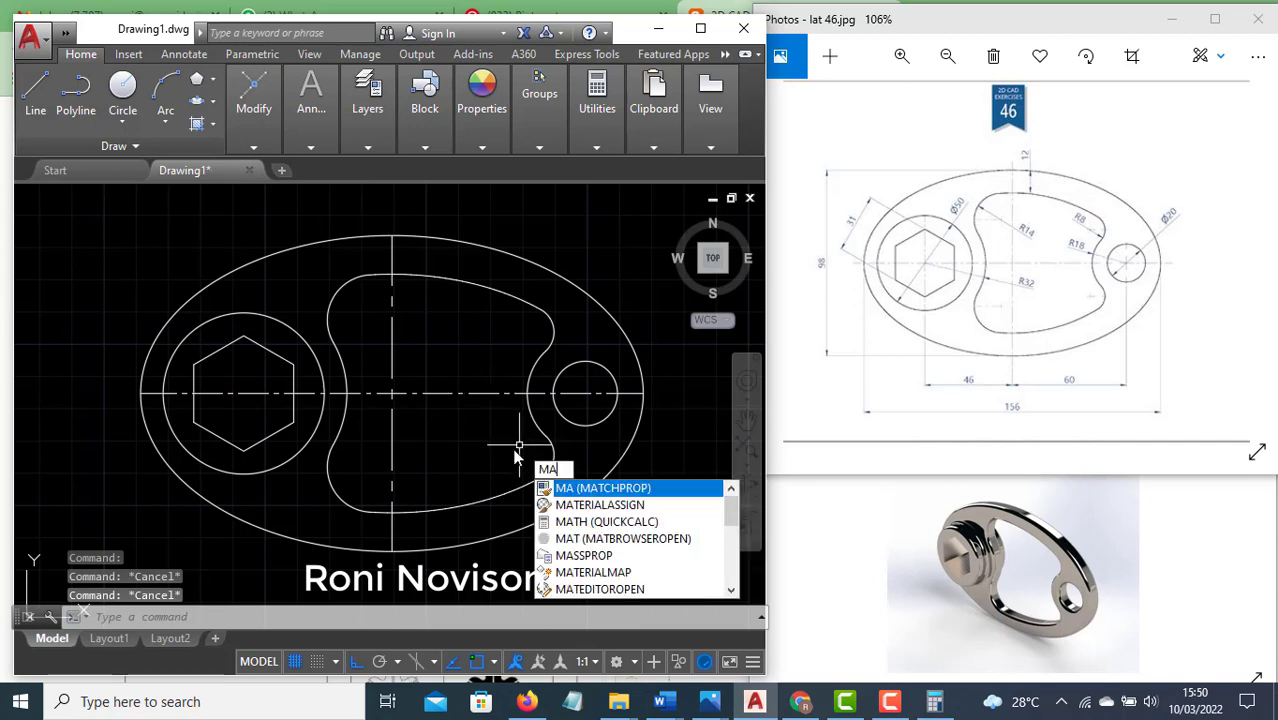
pyautogui.press('Return')
pyautogui.click(477, 399)
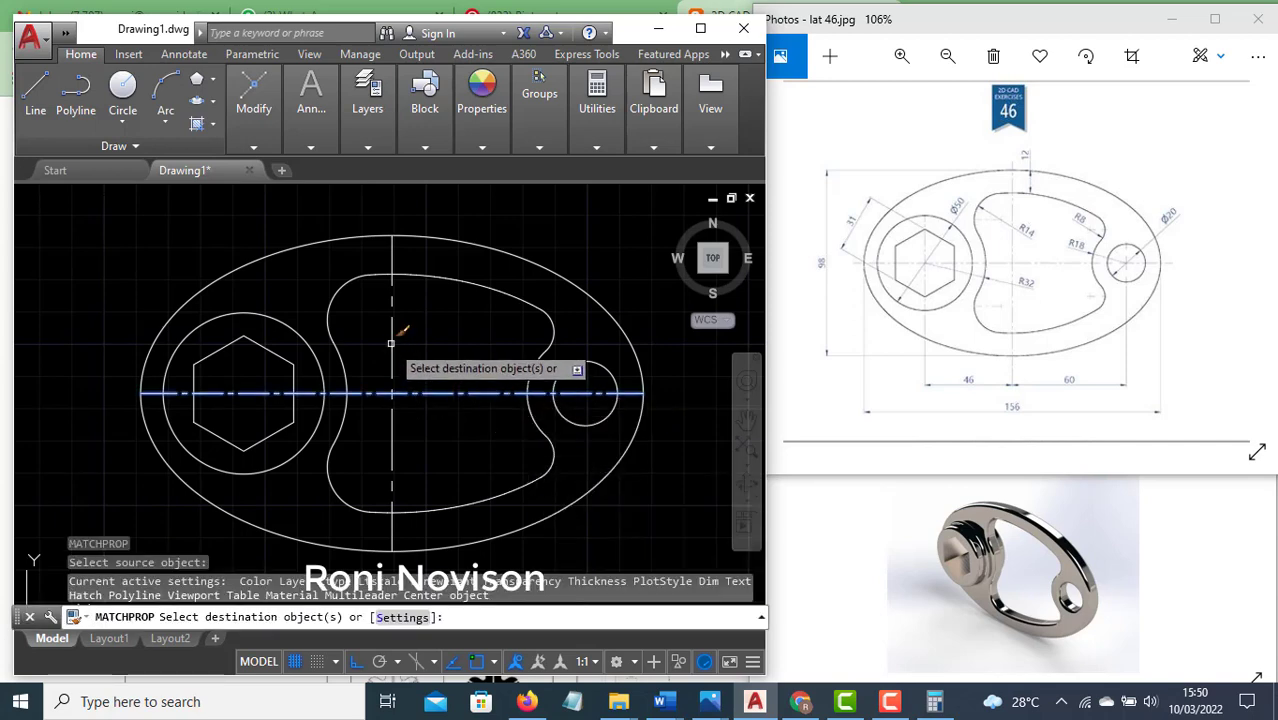
pyautogui.press('Return')
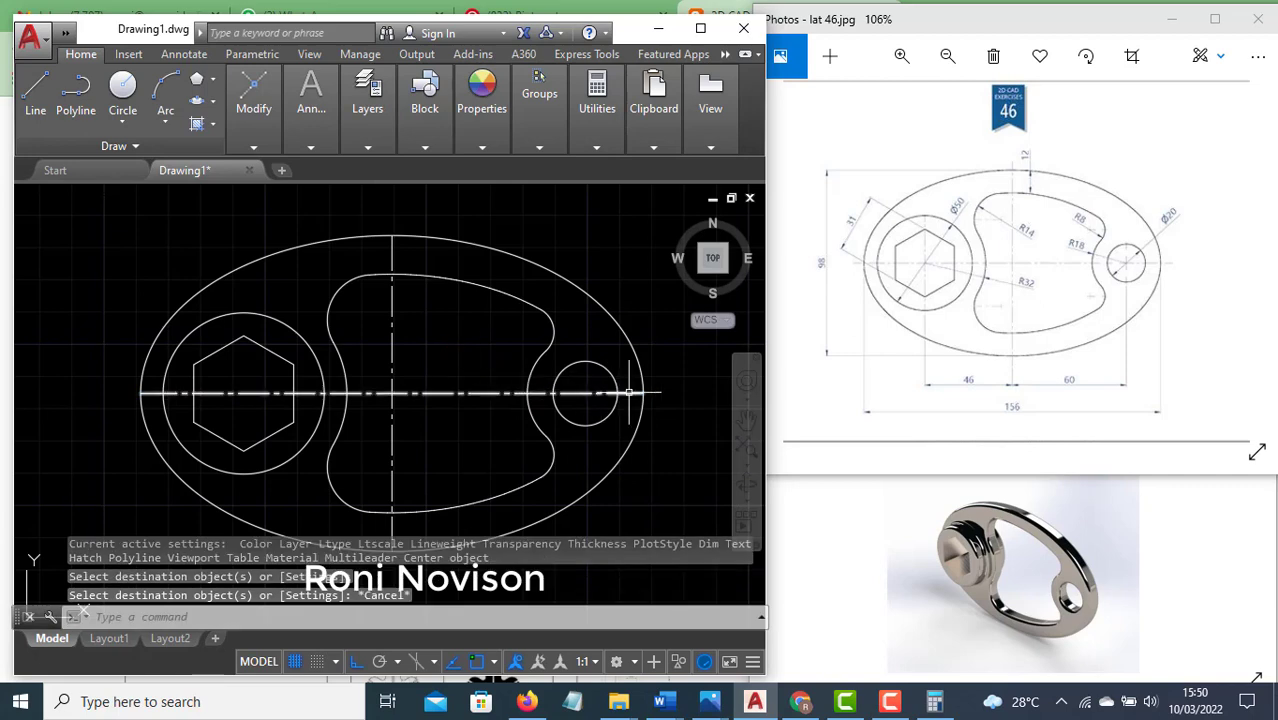
pyautogui.click(631, 392)
# Stretch both ends of the horizontal centre line 5 units past the ellipse
pyautogui.click(643, 392)
pyautogui.write('5')
pyautogui.press('Return')
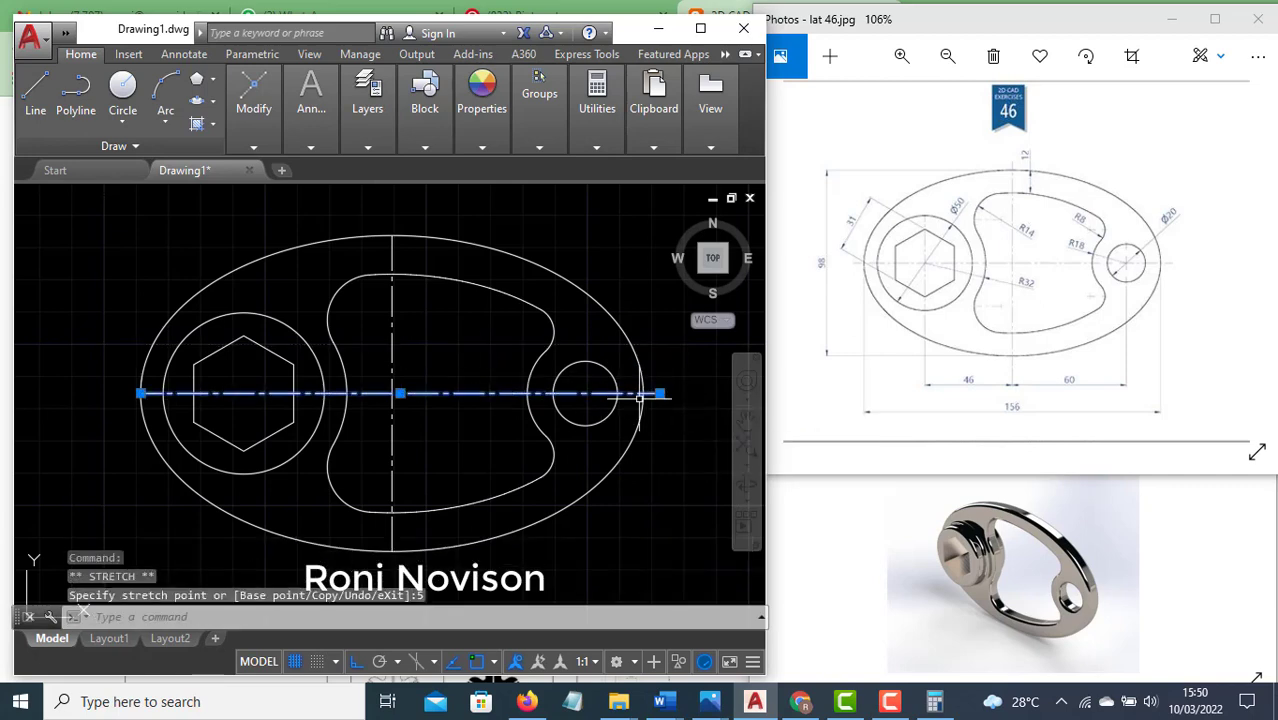
pyautogui.write('5')
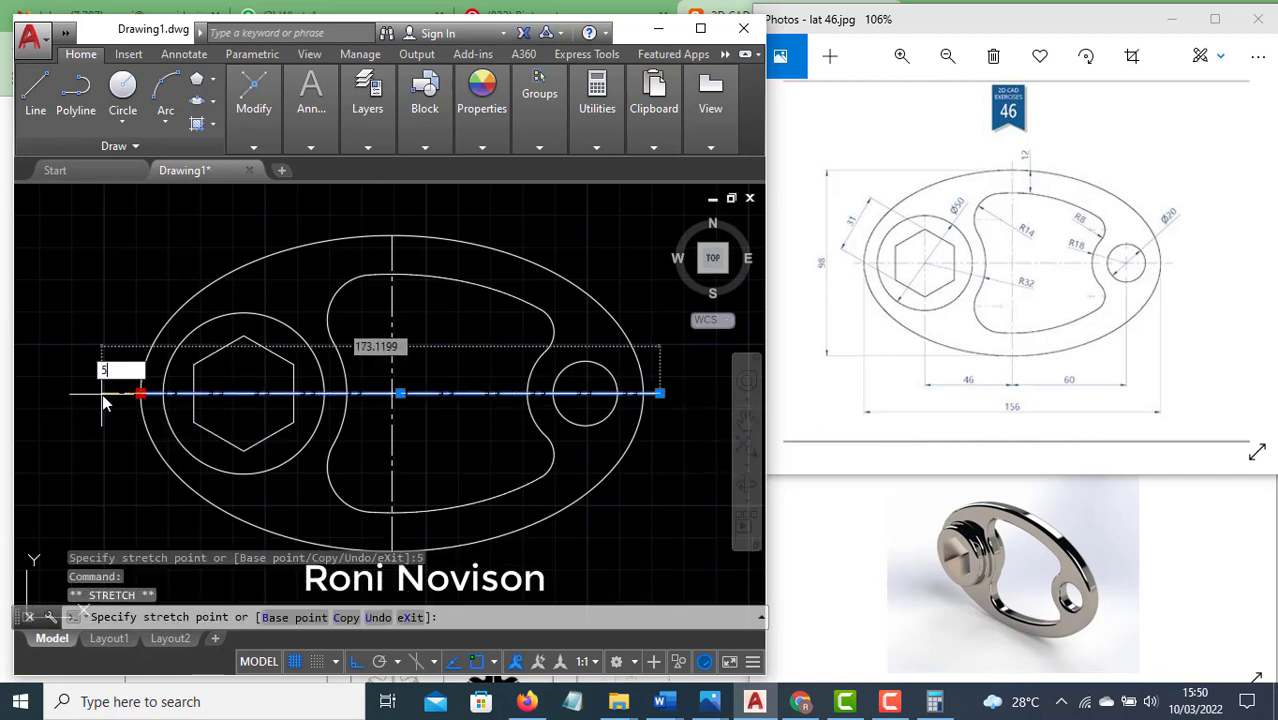
pyautogui.press('Return')
# Stretch the vertical centre line's top end 5 units above the ellipse
pyautogui.click(404, 262)
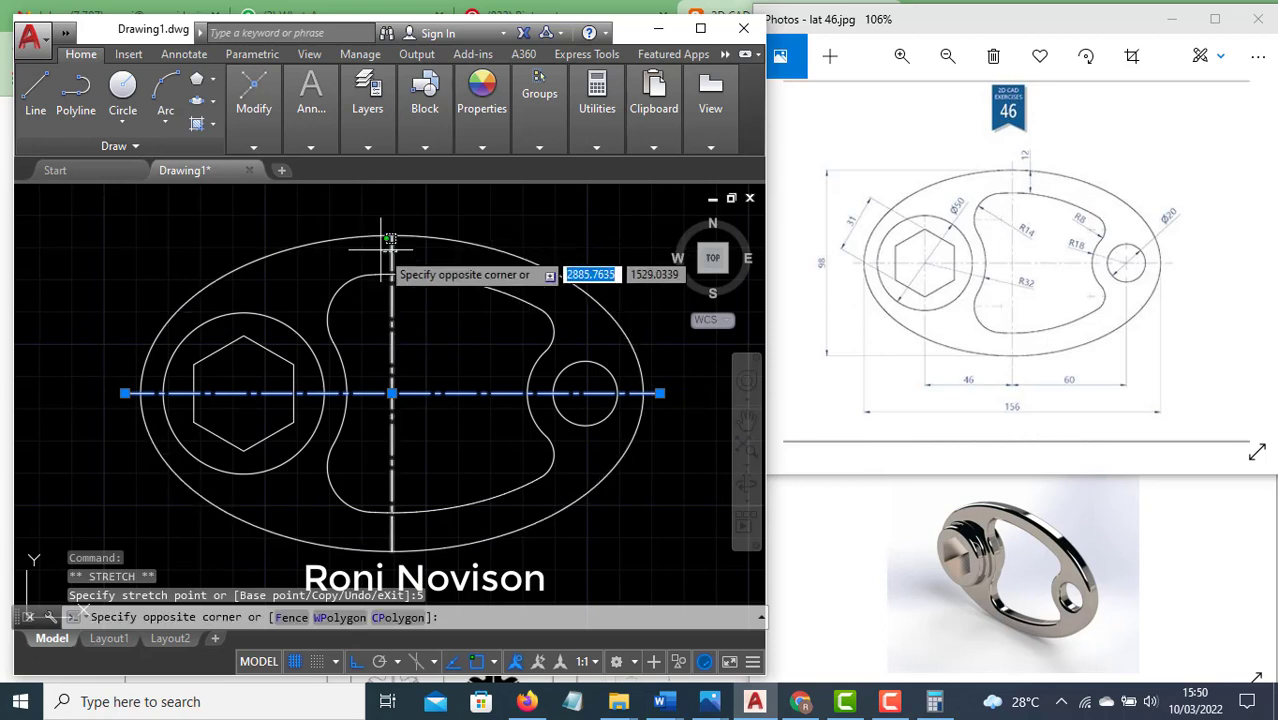
pyautogui.click(378, 285)
pyautogui.click(391, 236)
pyautogui.write('5')
pyautogui.press('Return')
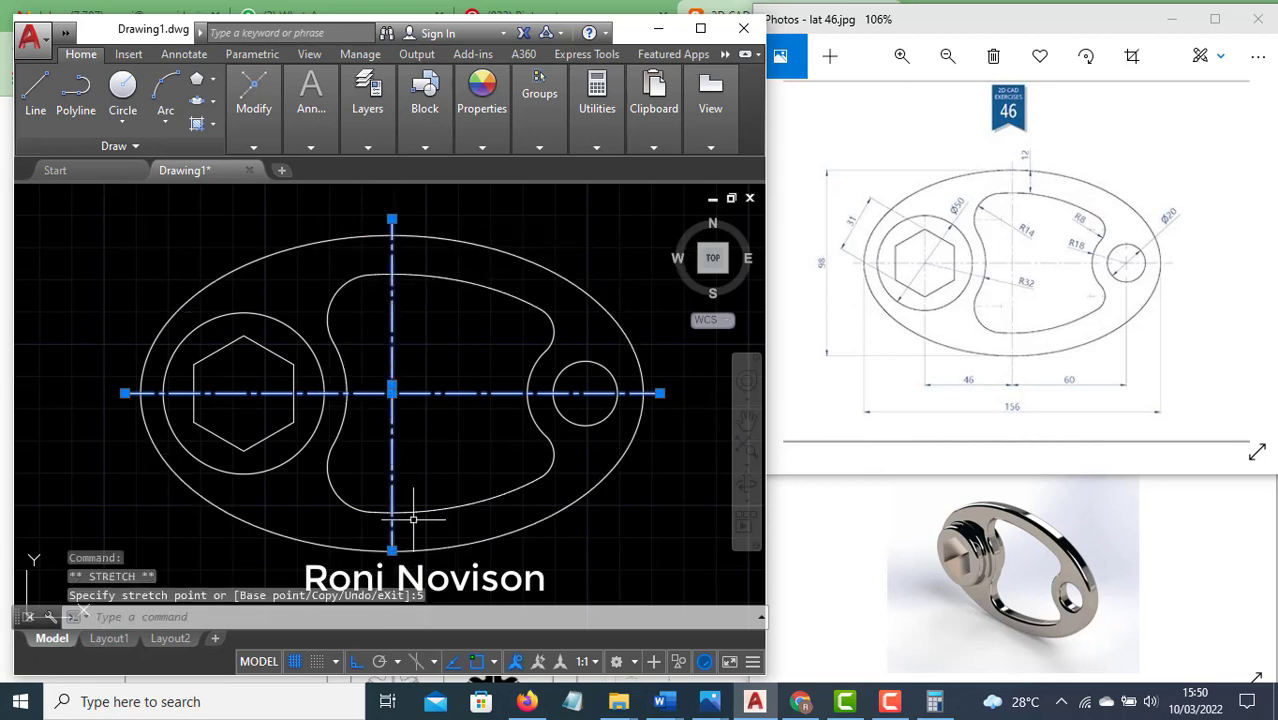
pyautogui.click(392, 549)
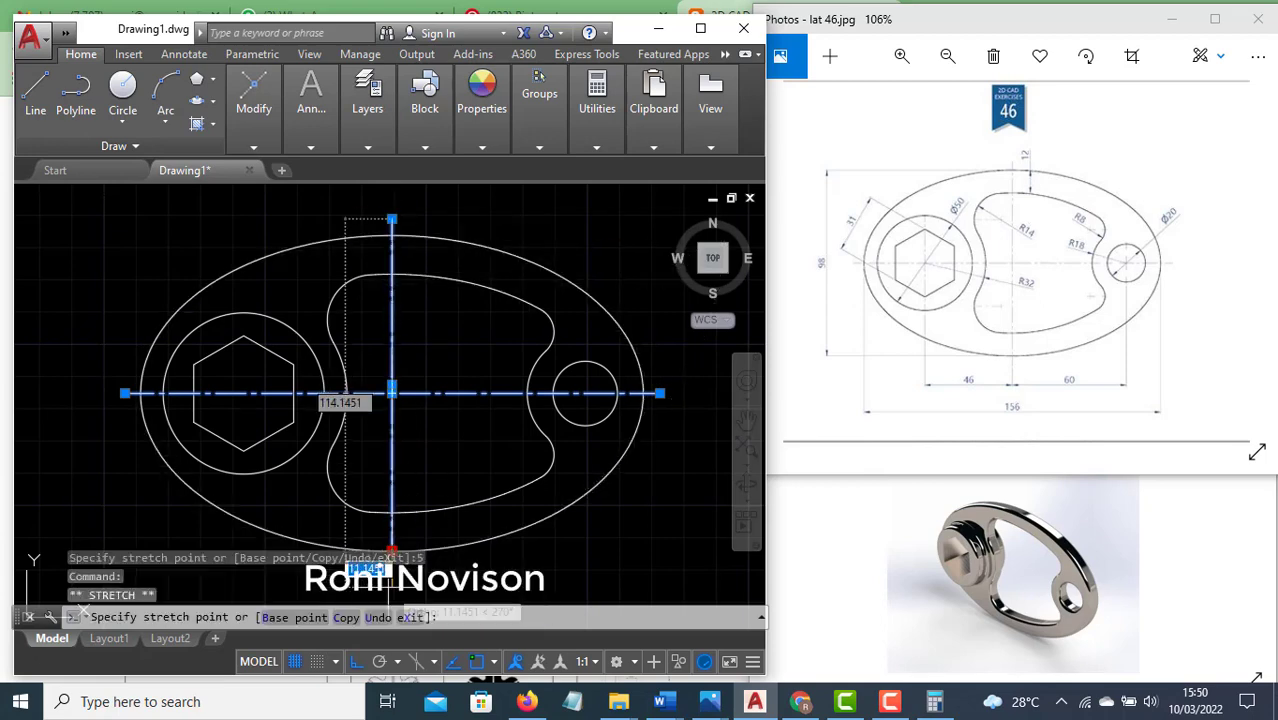
pyautogui.press('Escape')
pyautogui.press('Escape')
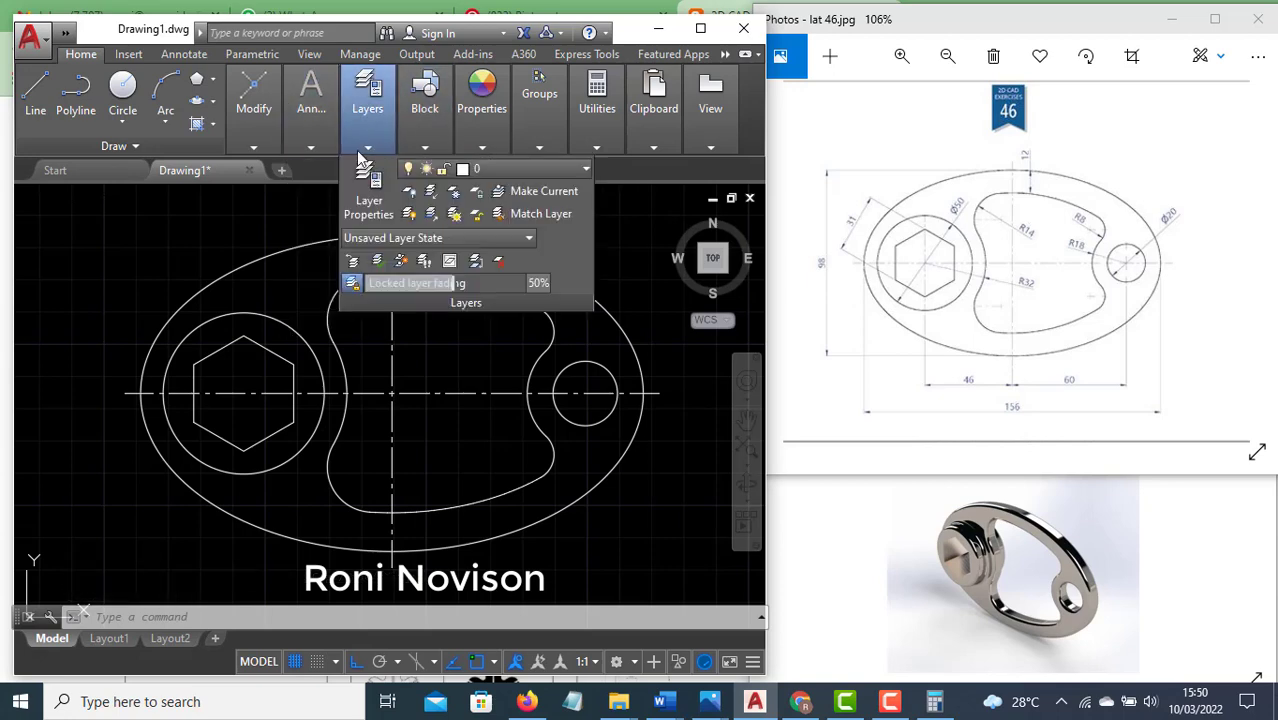
pyautogui.moveTo(311, 110)
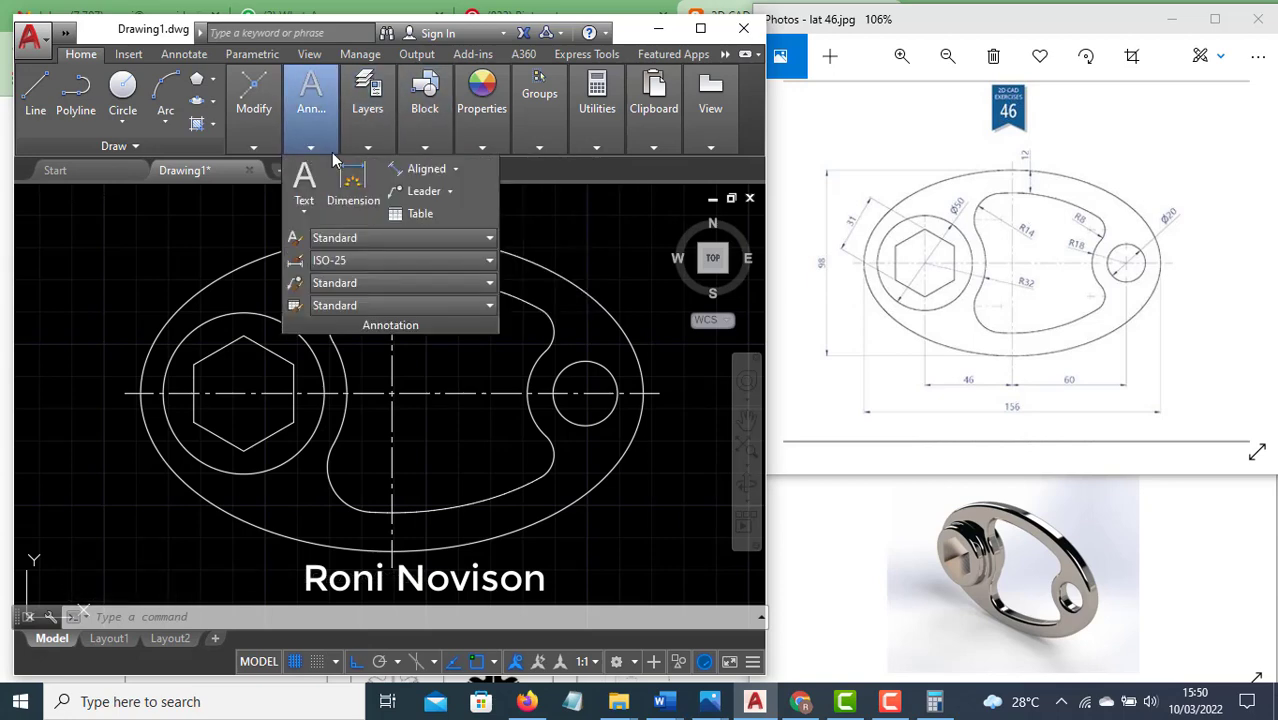
# Dimension the hexagon side as aligned 31, placed outside at the upper left
pyautogui.click(424, 176)
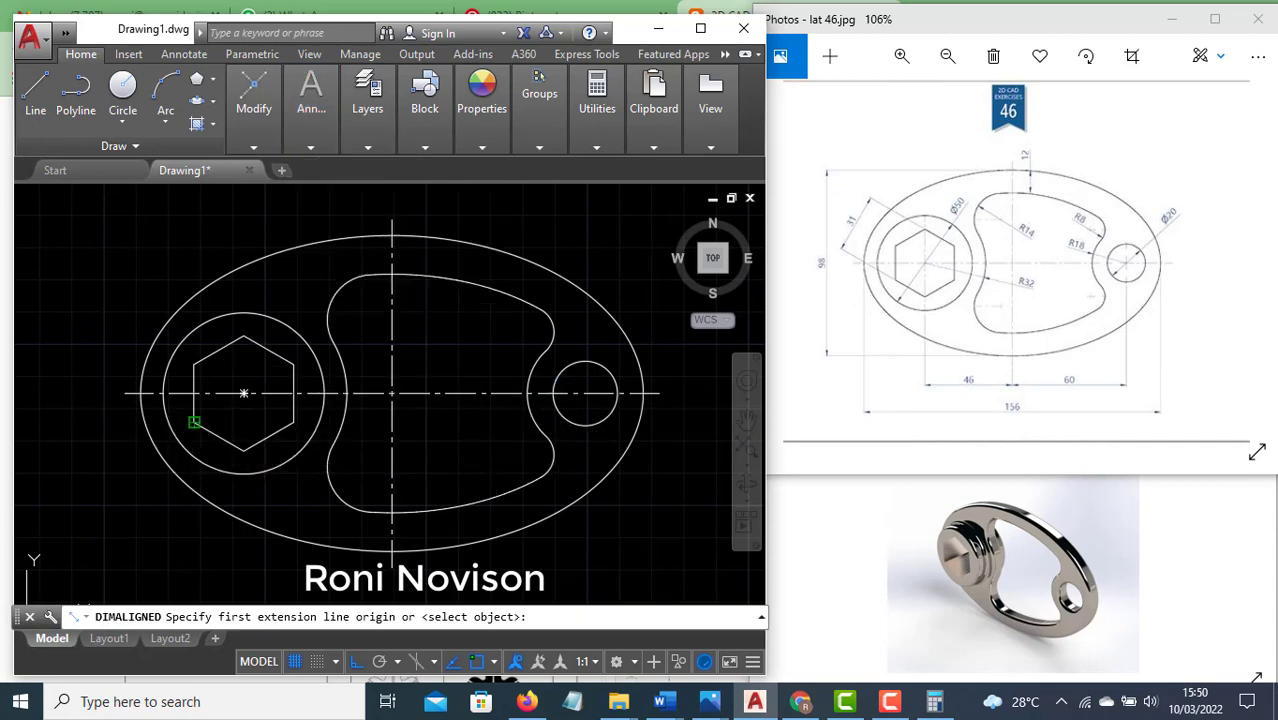
pyautogui.click(193, 425)
pyautogui.click(243, 339)
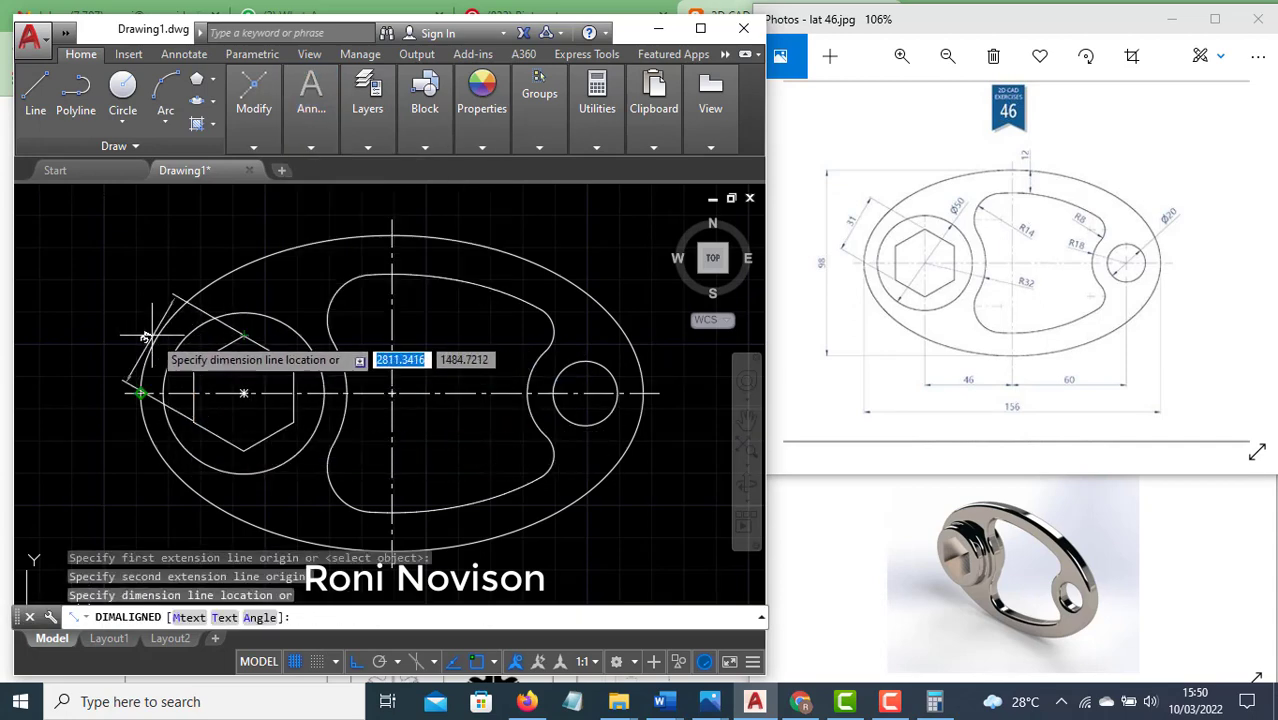
pyautogui.click(121, 321)
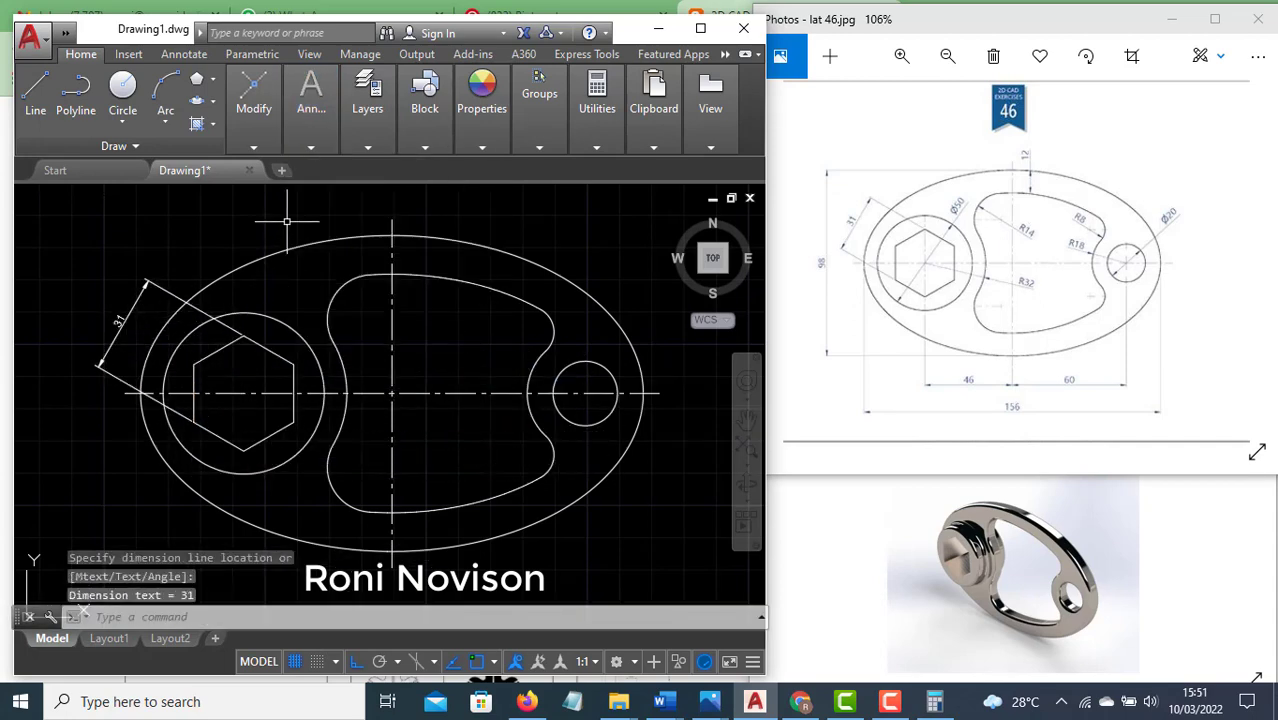
pyautogui.click(309, 147)
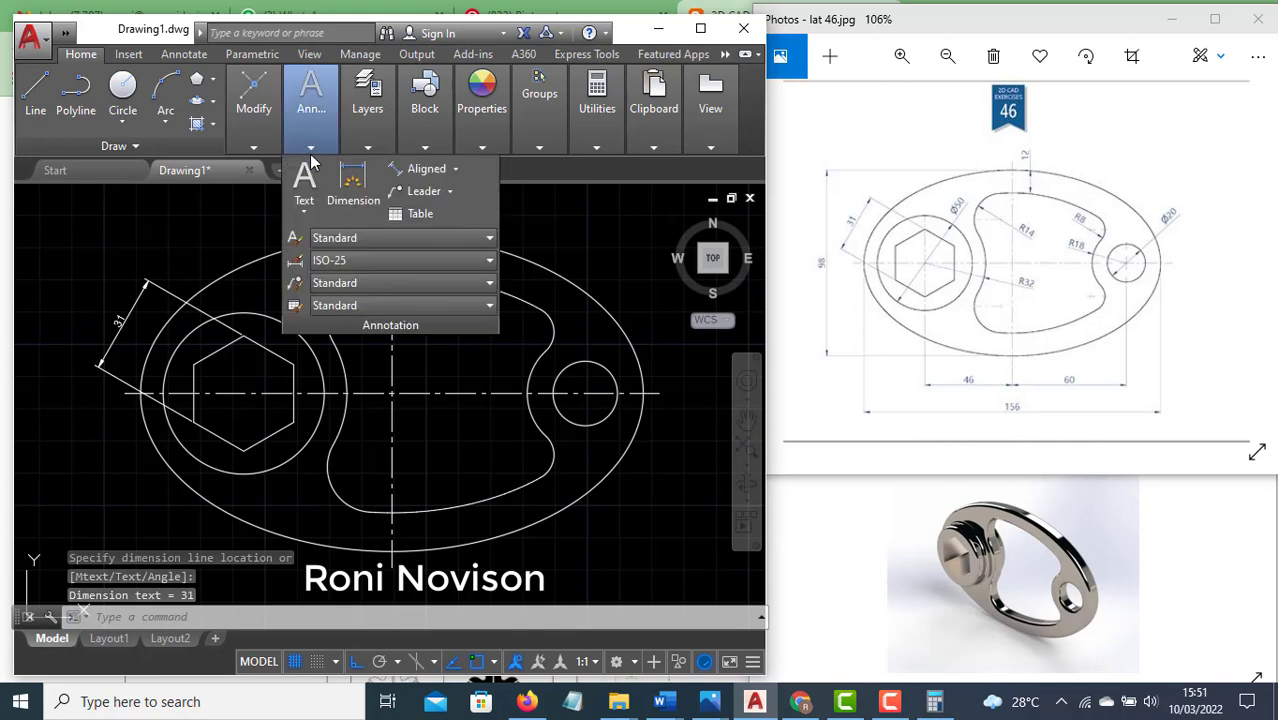
# Add linear dimensions 46 (hexagon centre to centre-line intersection) and 60 (to small circle centre) below the plate
pyautogui.click(453, 172)
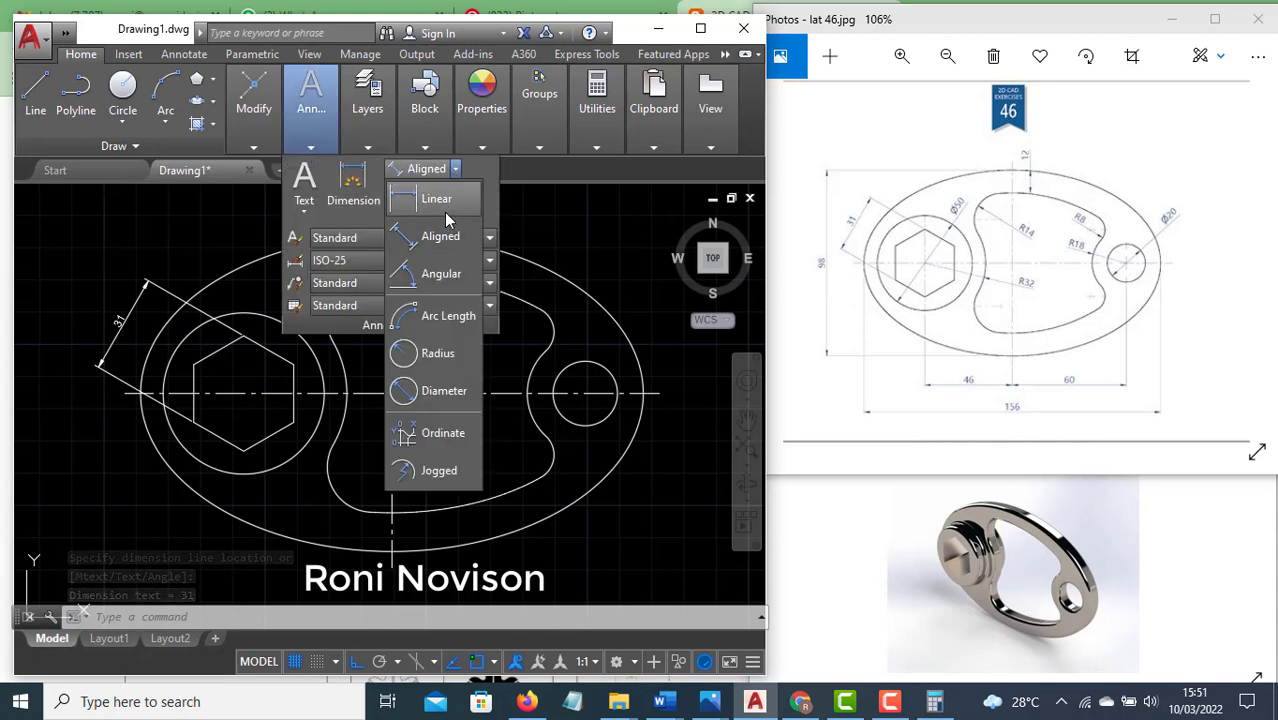
pyautogui.click(443, 203)
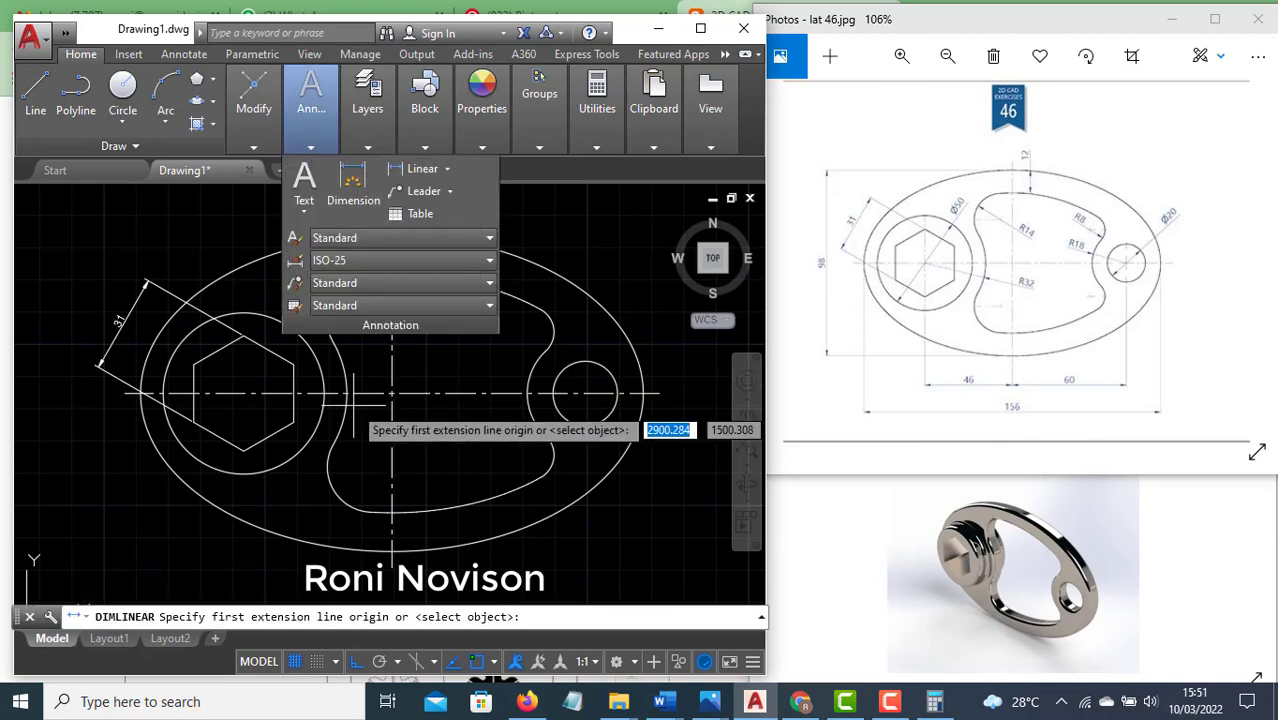
pyautogui.click(243, 393)
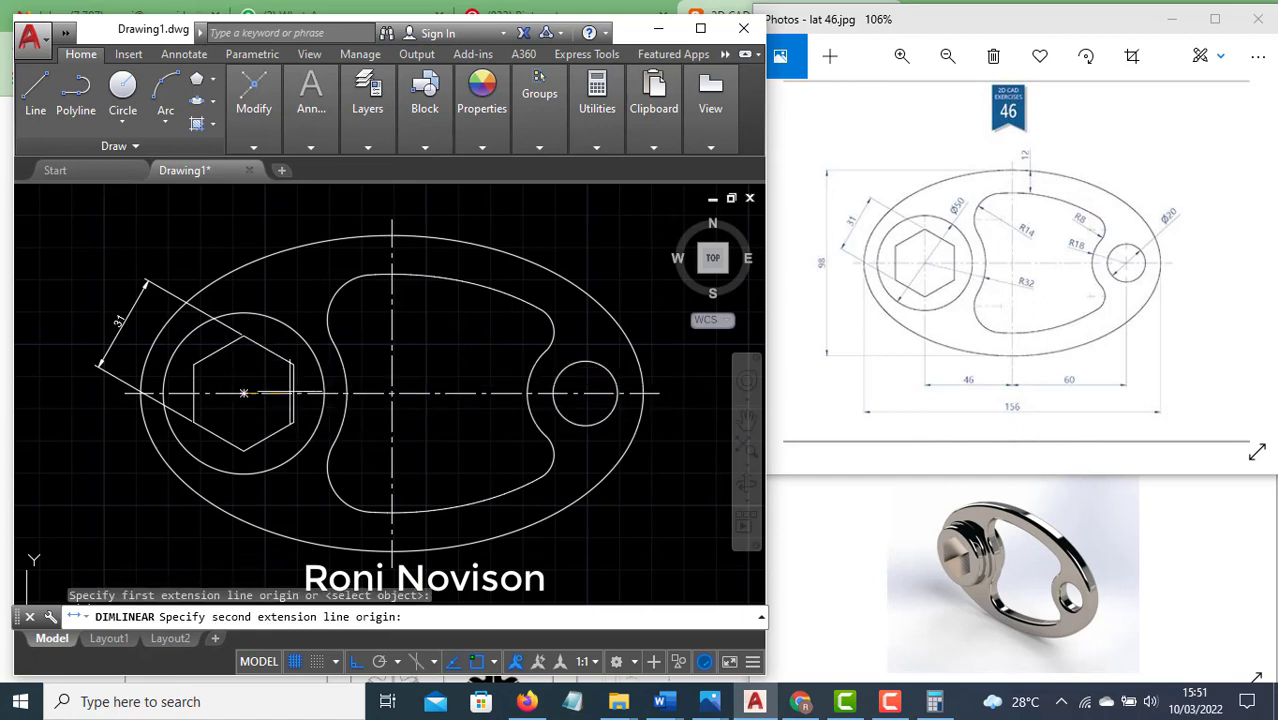
pyautogui.click(391, 393)
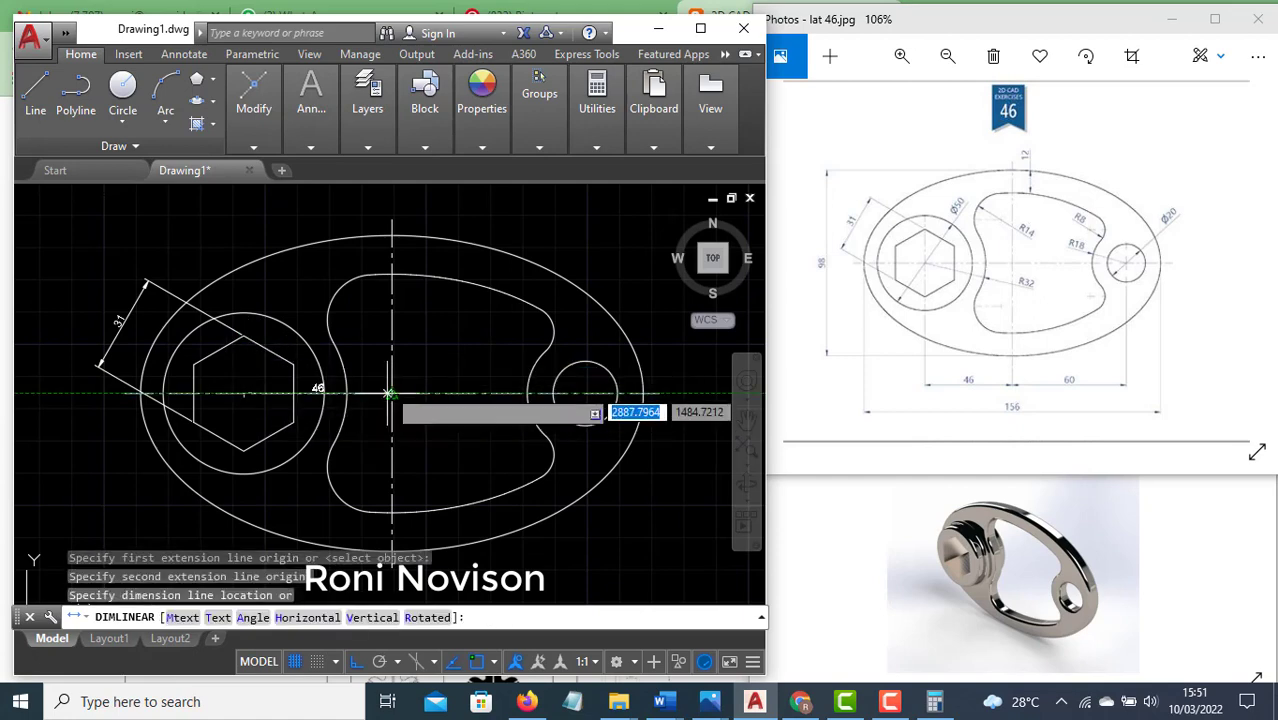
pyautogui.moveTo(391, 393); pyautogui.dragTo(409, 291, button='middle')
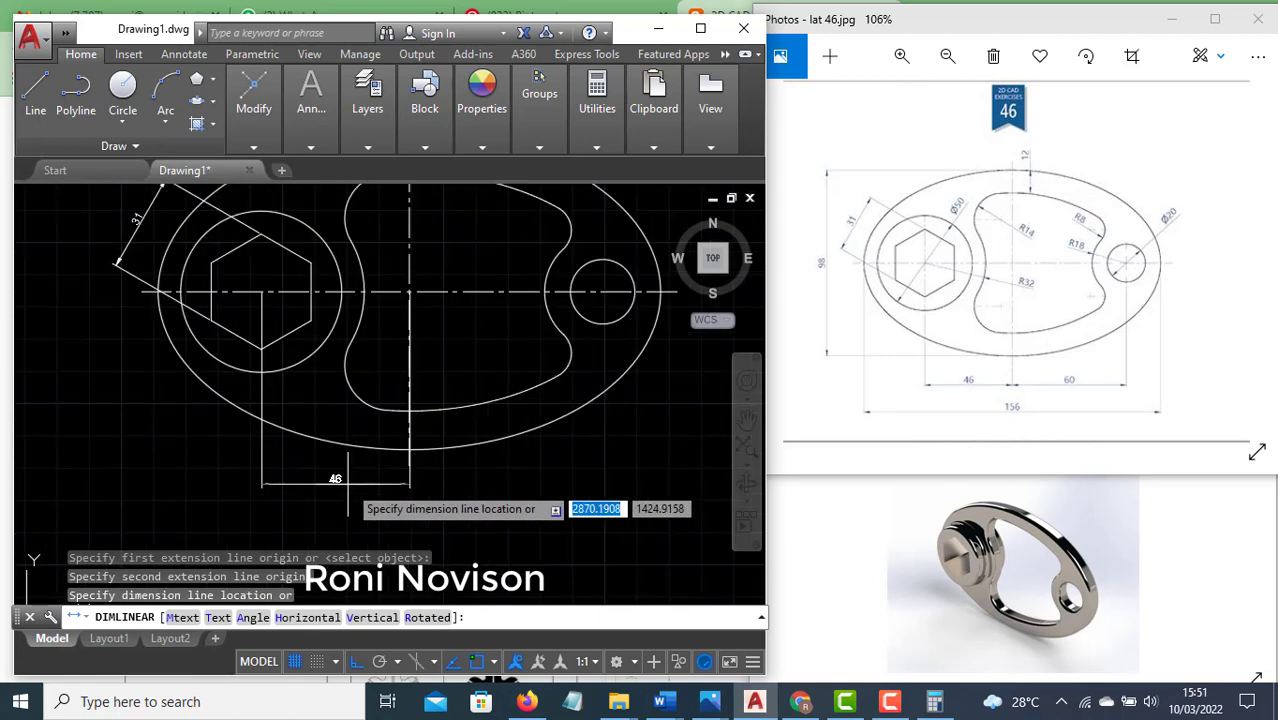
pyautogui.click(348, 468)
pyautogui.press('Return')
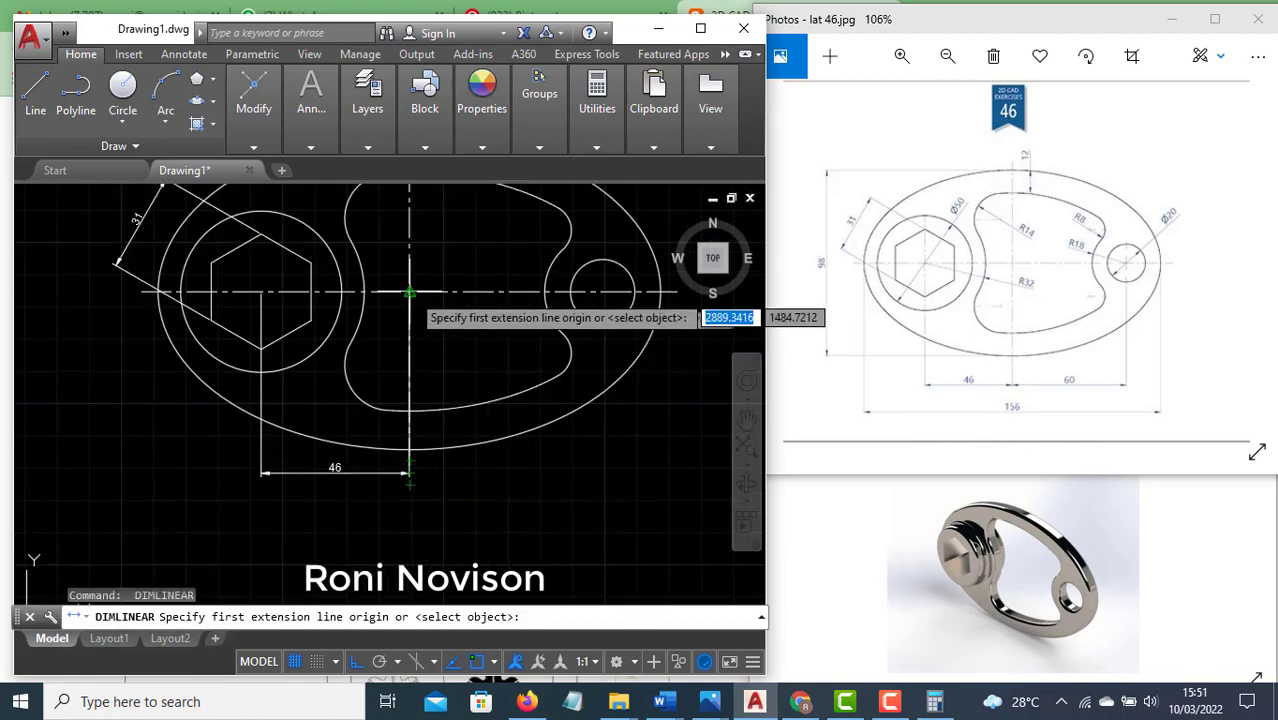
pyautogui.click(409, 292)
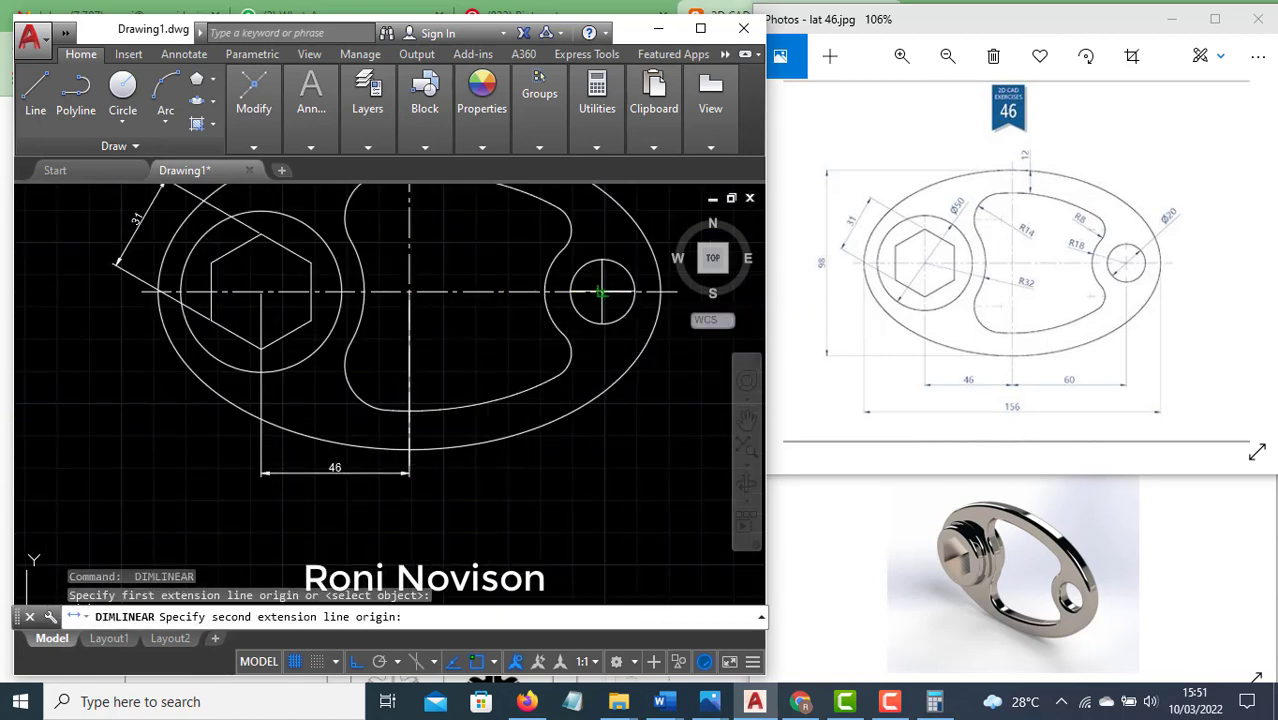
pyautogui.click(602, 292)
pyautogui.click(409, 472)
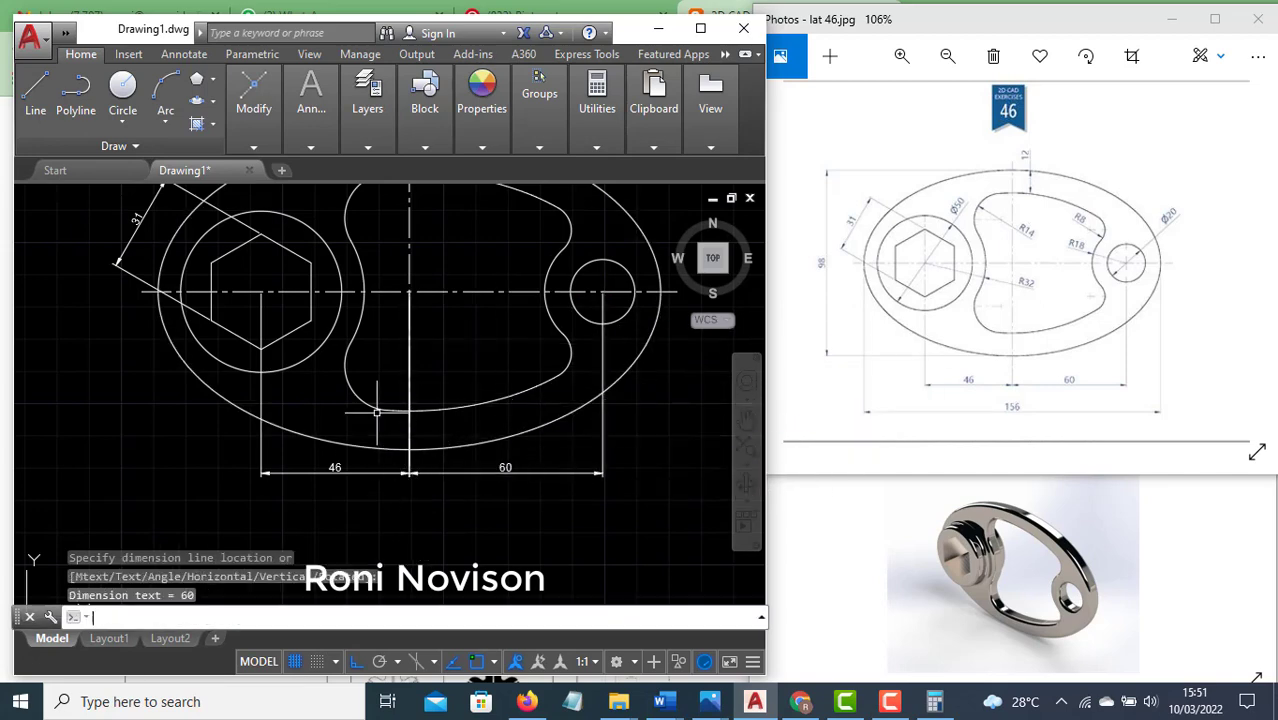
# Dimension the ellipse's 156 overall width between its left and right ends
pyautogui.press('Return')
pyautogui.scroll(3, 155, 292)
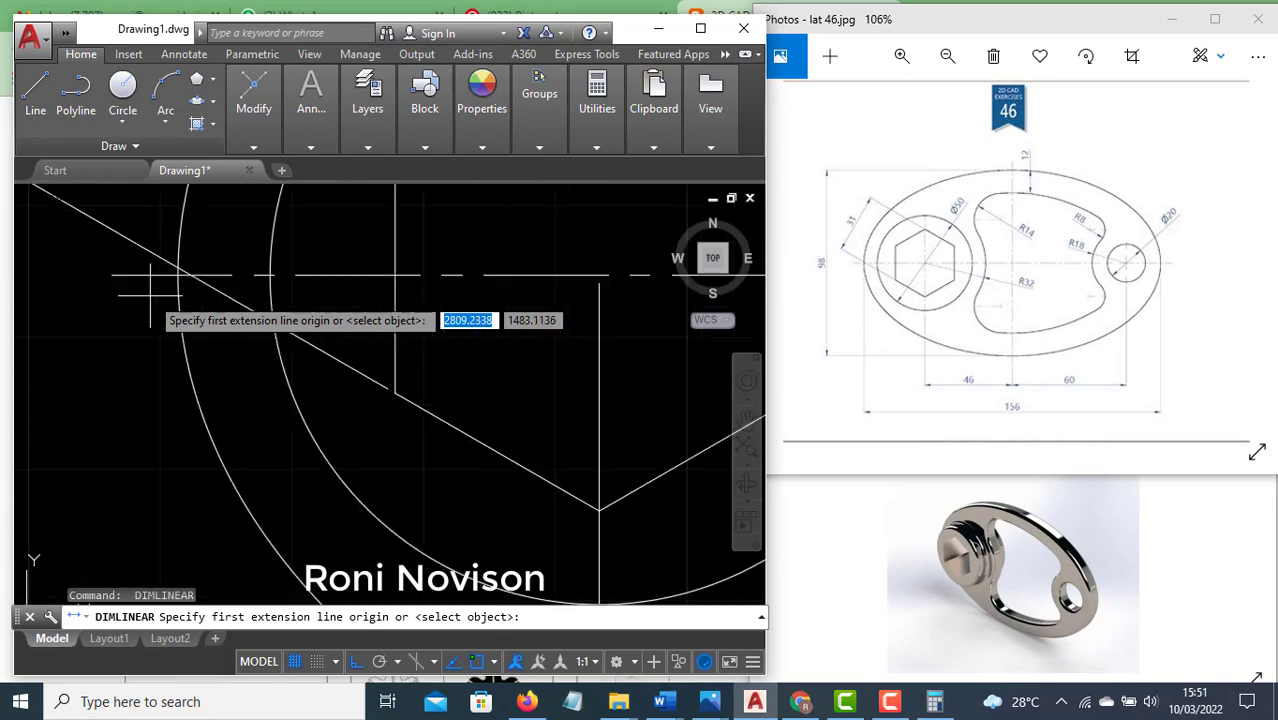
pyautogui.click(177, 274)
pyautogui.scroll(-3, 73, 355)
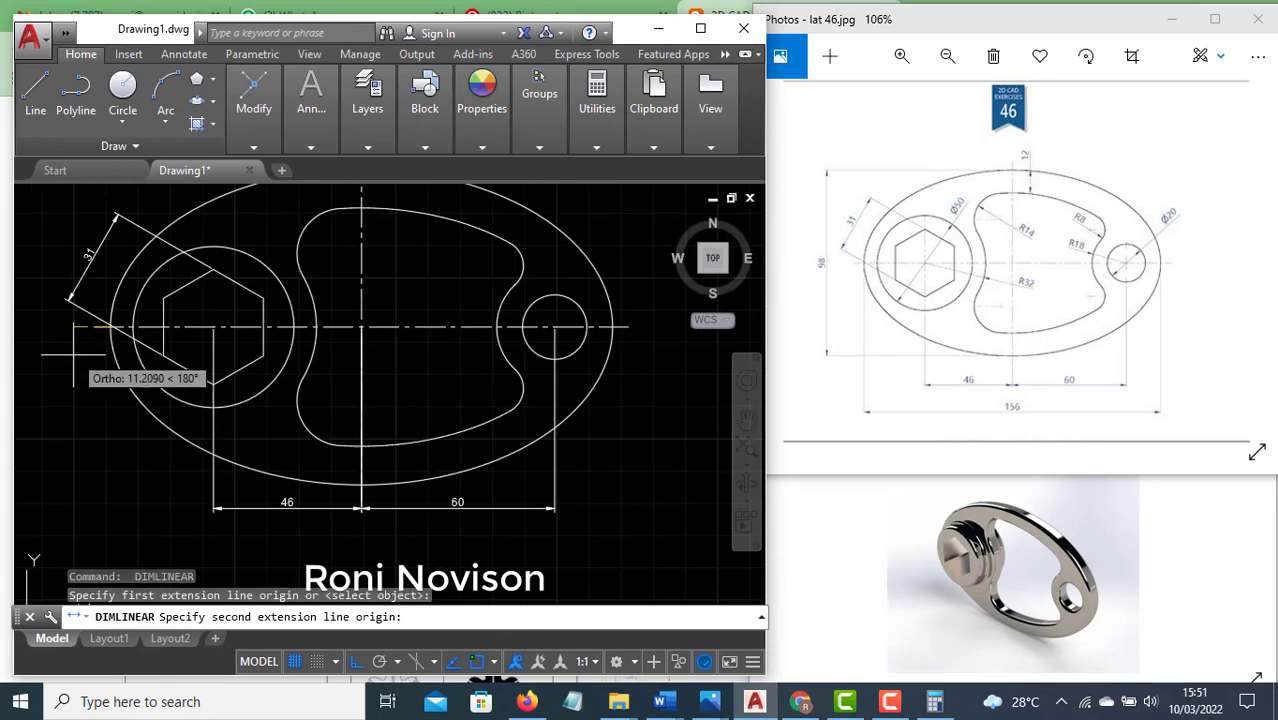
pyautogui.click(612, 326)
pyautogui.scroll(2, 615, 340)
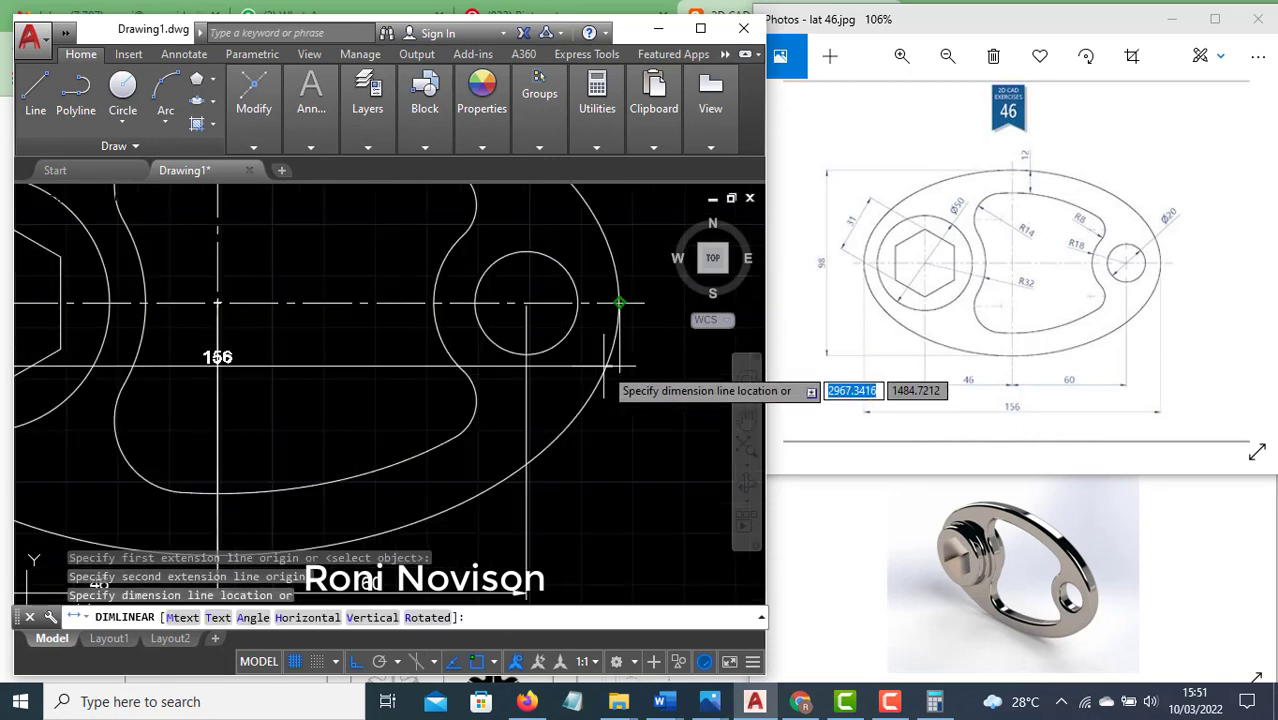
pyautogui.scroll(-4, 612, 360)
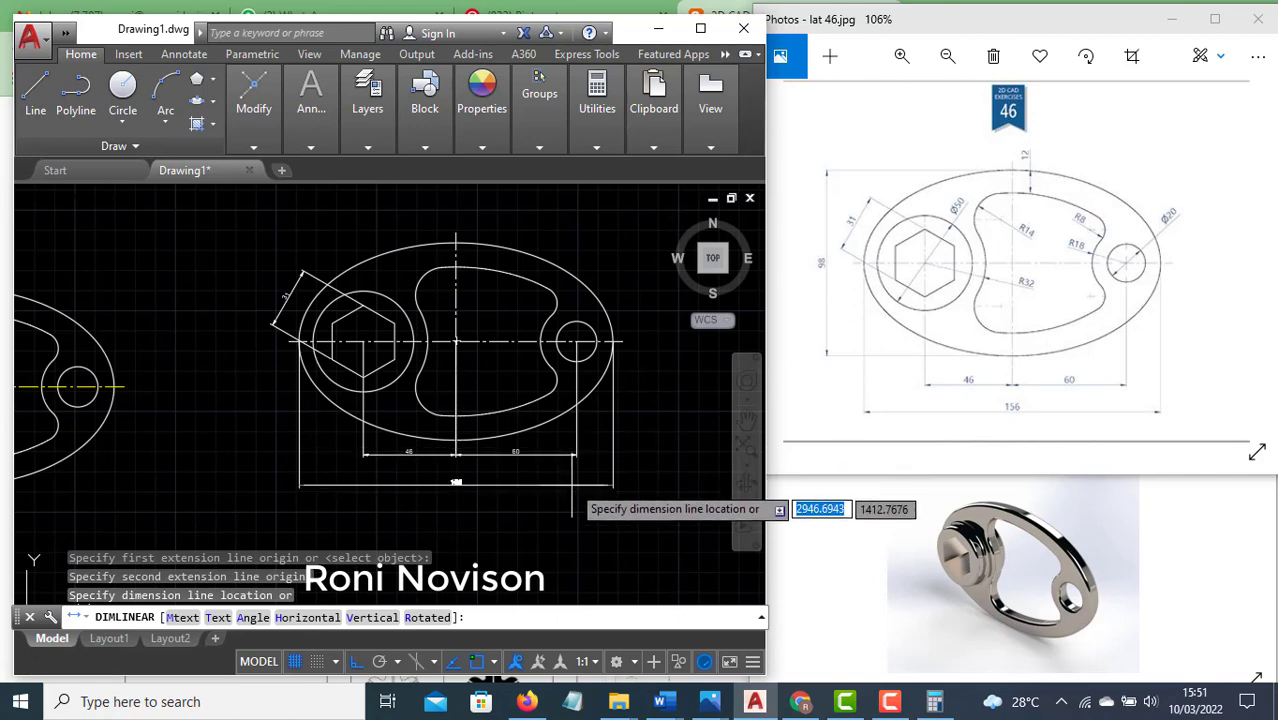
pyautogui.click(574, 474)
pyautogui.scroll(2, 492, 462)
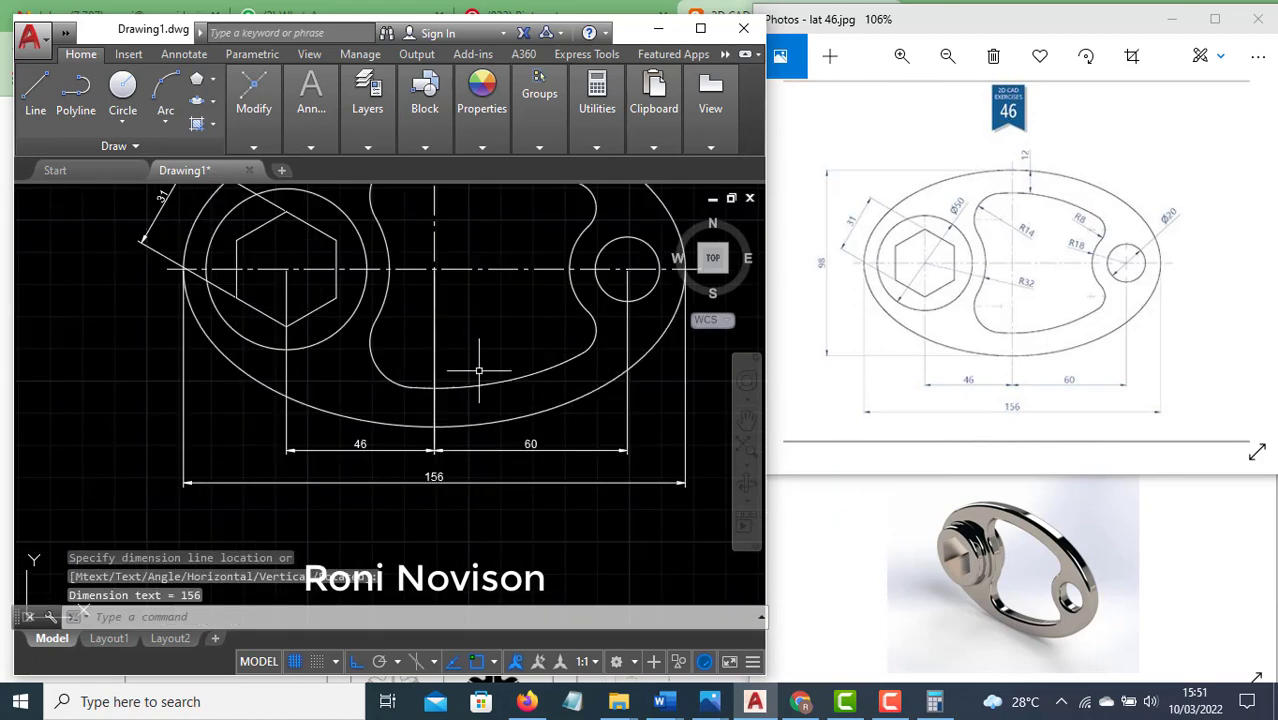
pyautogui.scroll(2, 486, 380)
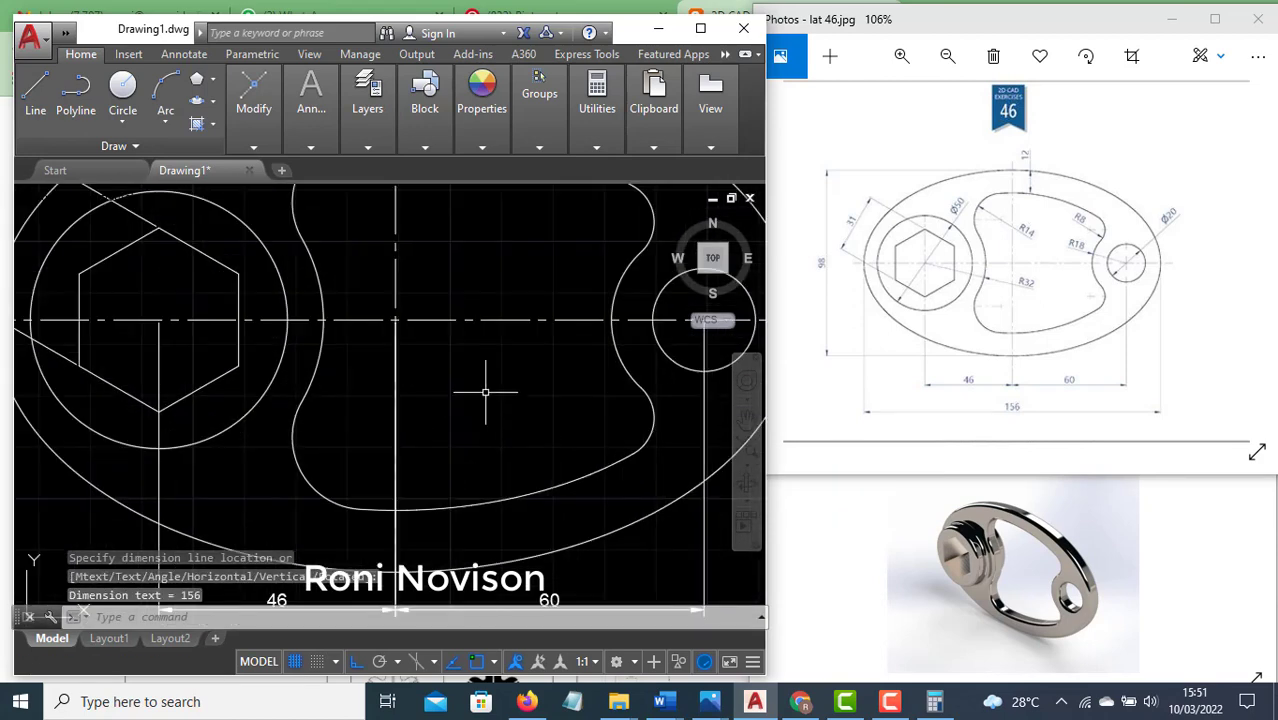
pyautogui.scroll(2, 456, 371)
pyautogui.scroll(-5, 456, 371)
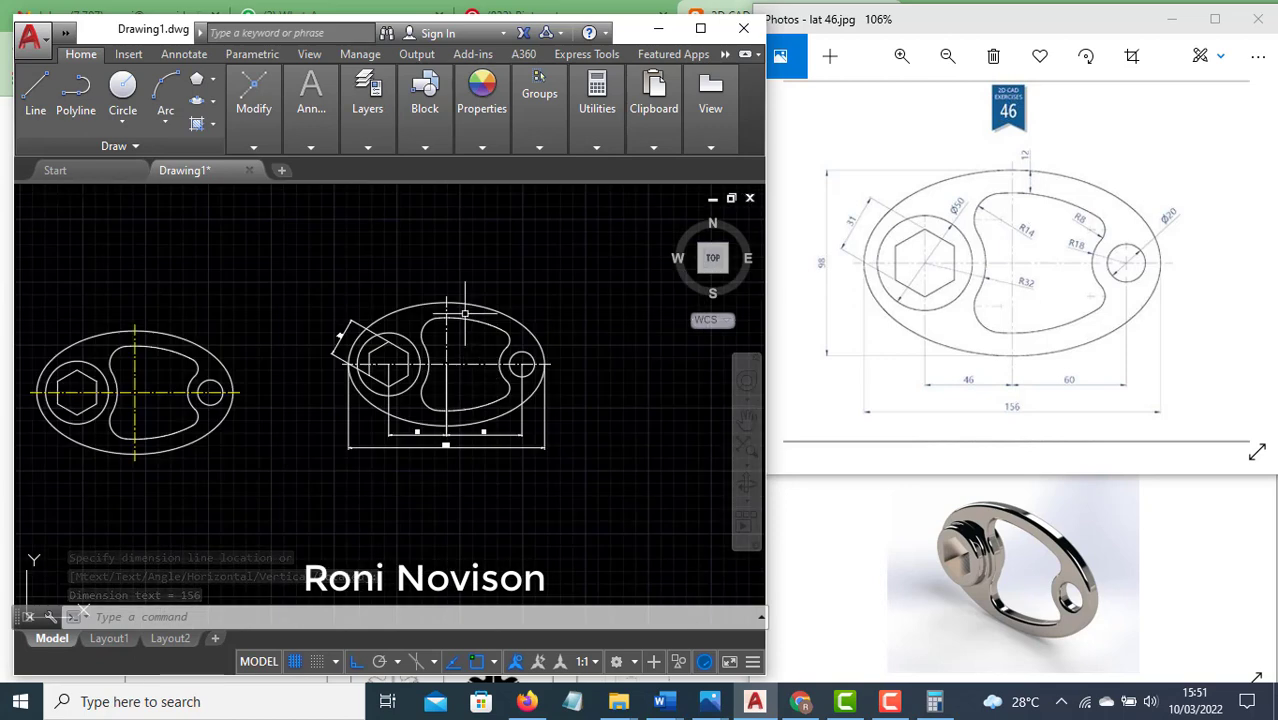
pyautogui.scroll(3, 458, 311)
pyautogui.scroll(4, 458, 311)
# Add the 12 linear dimension from the ellipse top to the slot top using dli
pyautogui.click(254, 100)
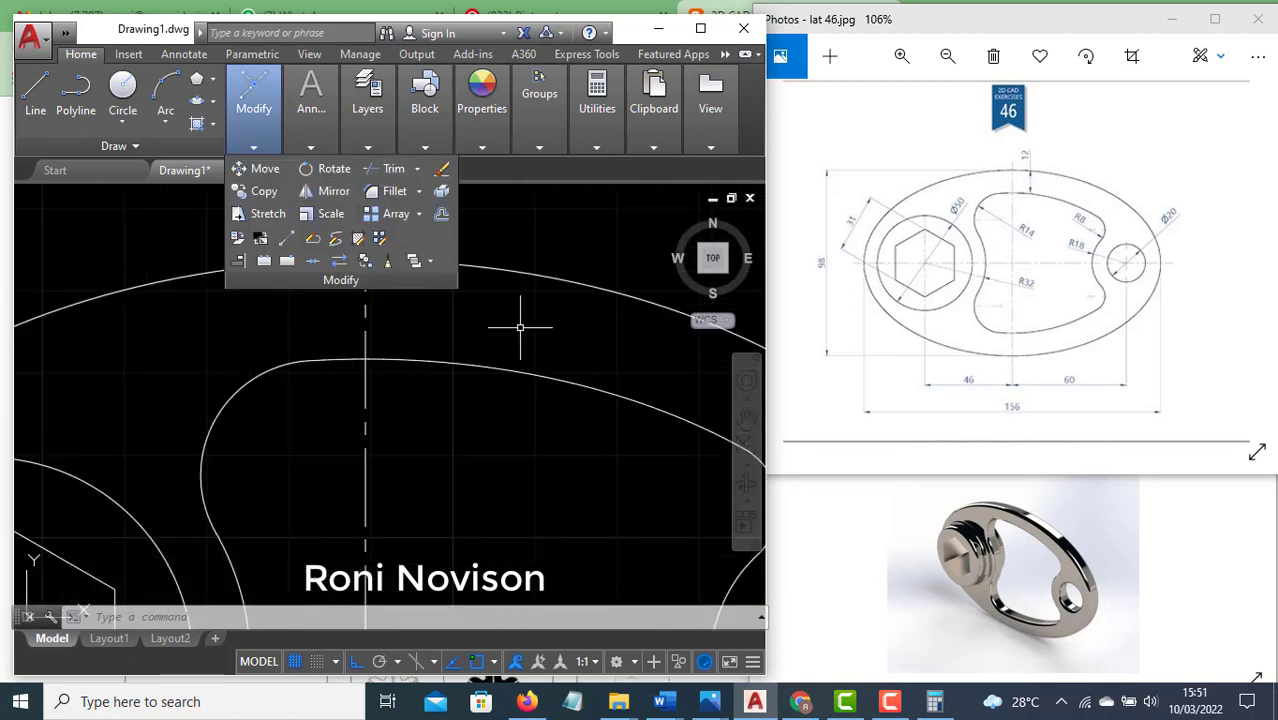
pyautogui.write('dli')
pyautogui.press('Return')
pyautogui.click(363, 262)
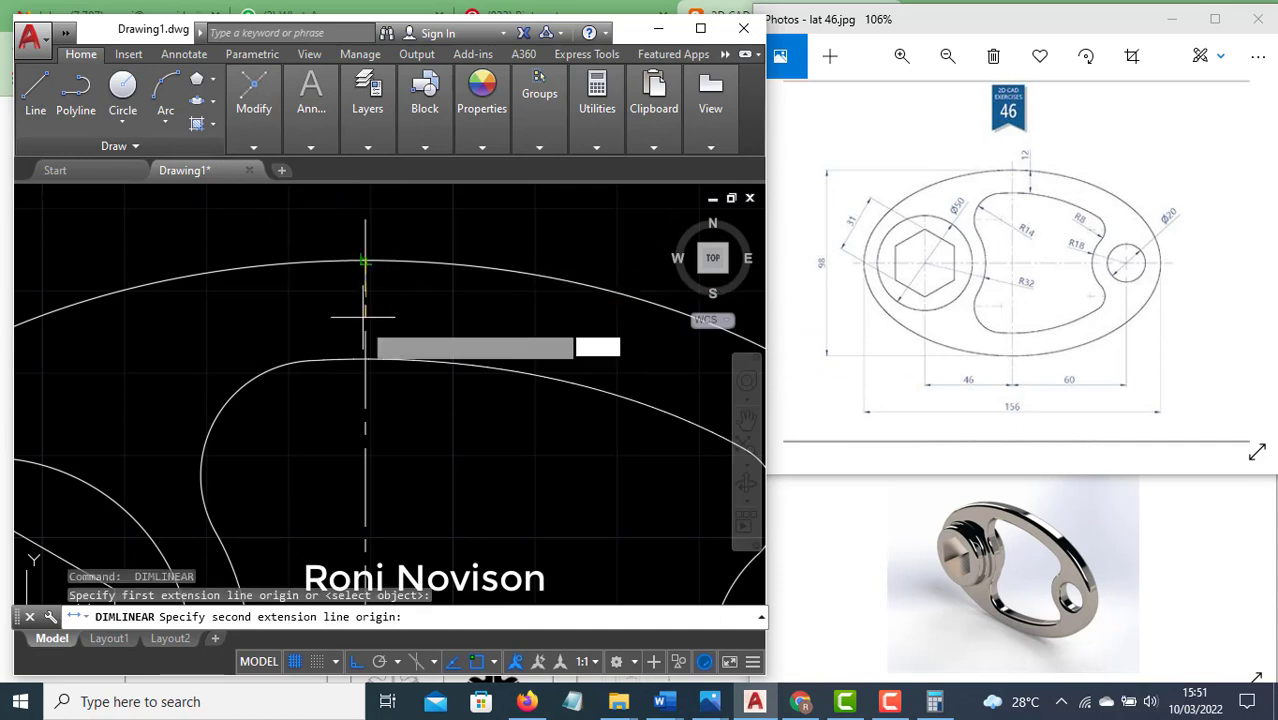
pyautogui.click(365, 359)
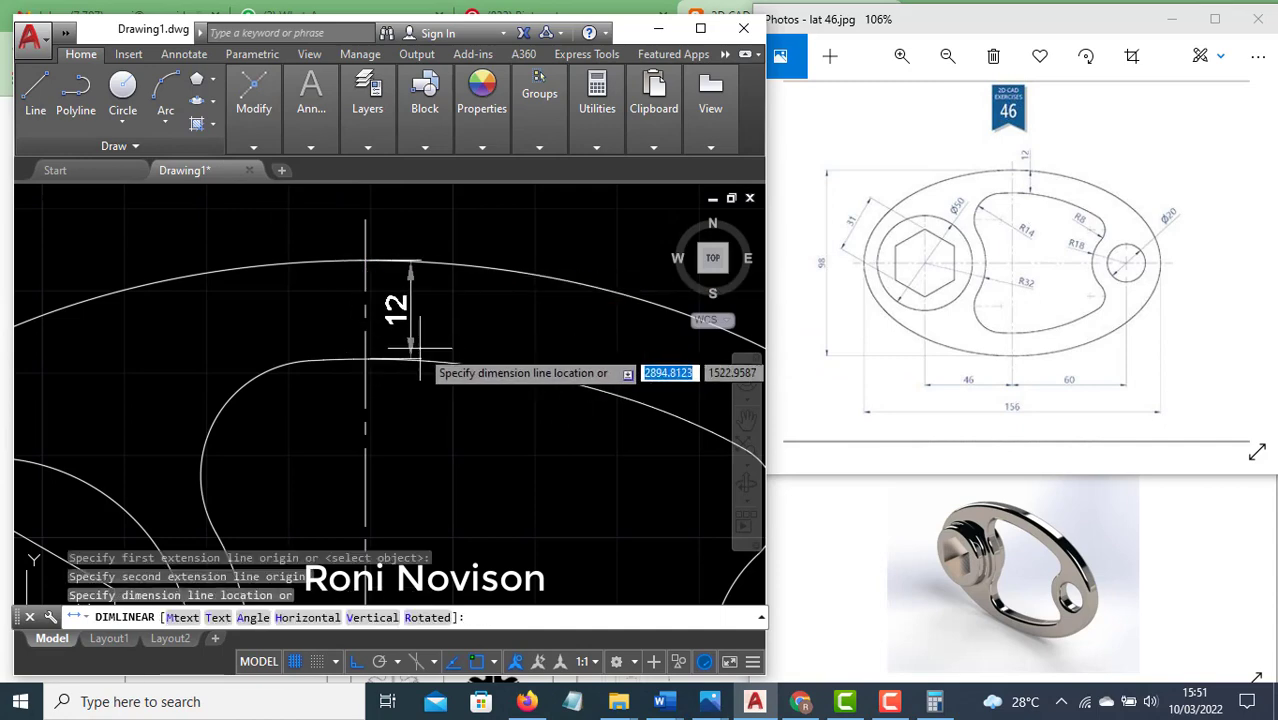
pyautogui.click(509, 358)
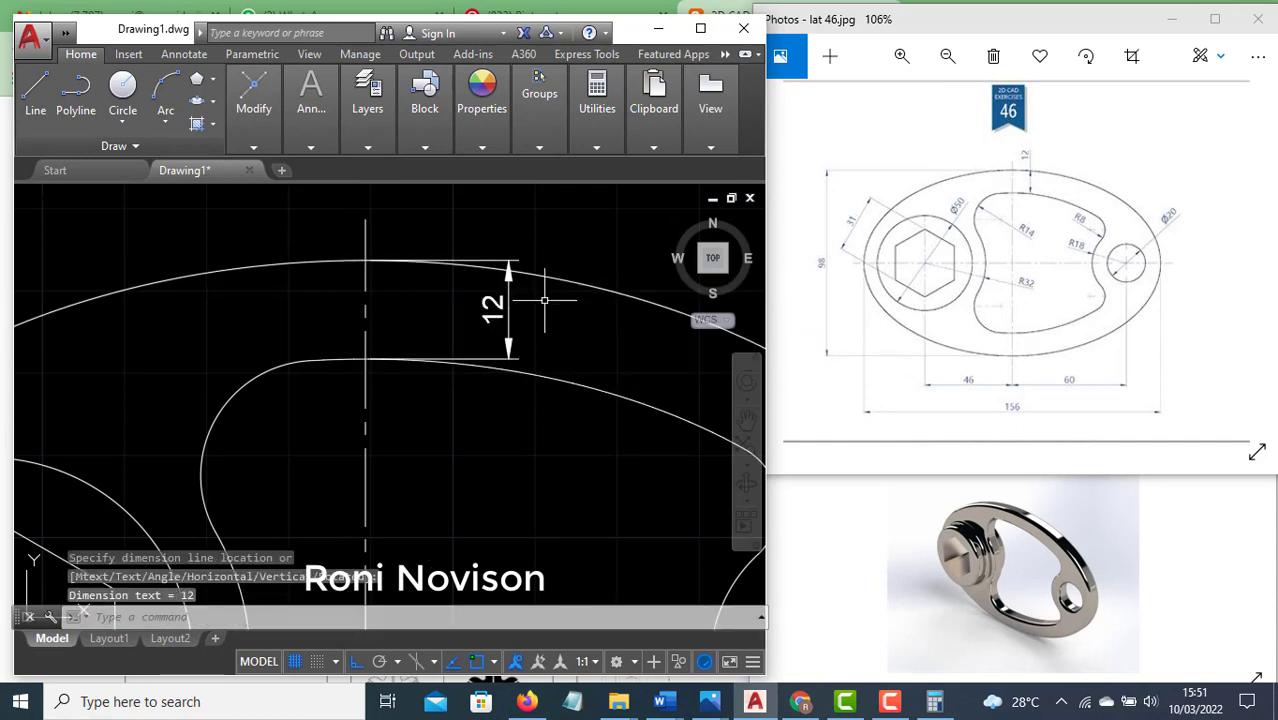
pyautogui.scroll(1, 502, 423)
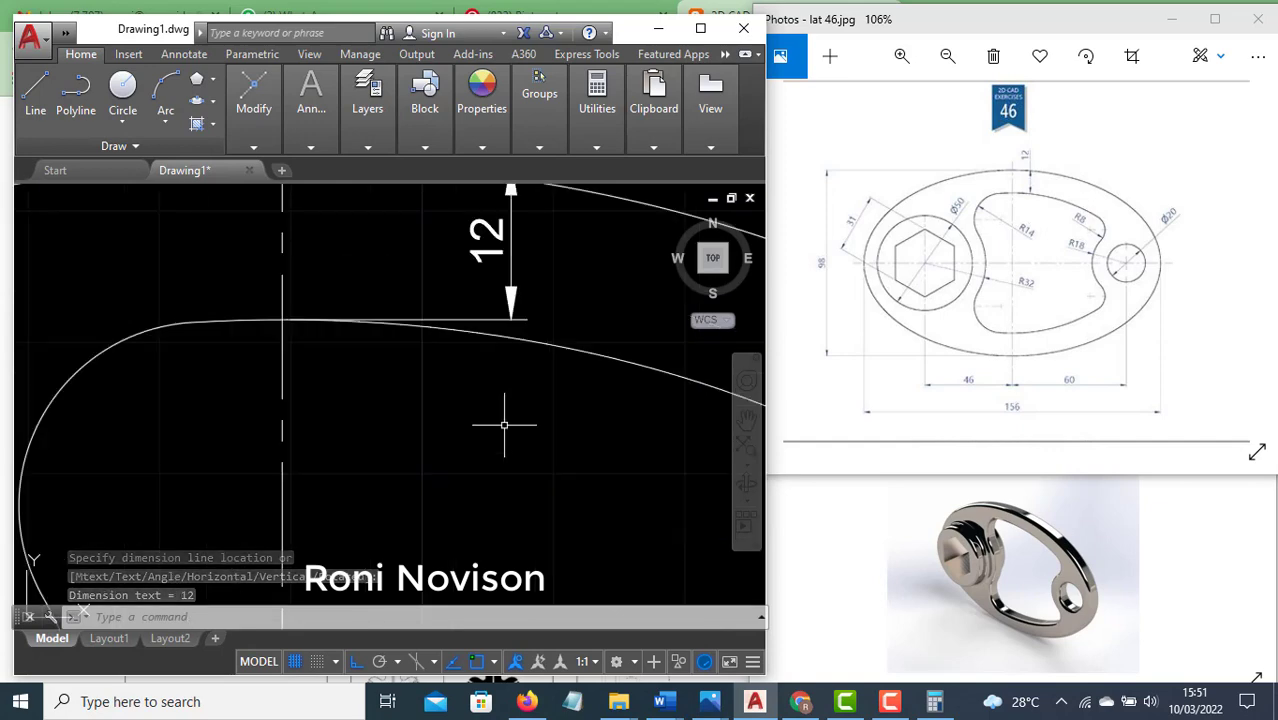
pyautogui.scroll(1, 504, 415)
pyautogui.scroll(-1, 504, 415)
pyautogui.scroll(-1, 495, 405)
pyautogui.scroll(-1, 485, 392)
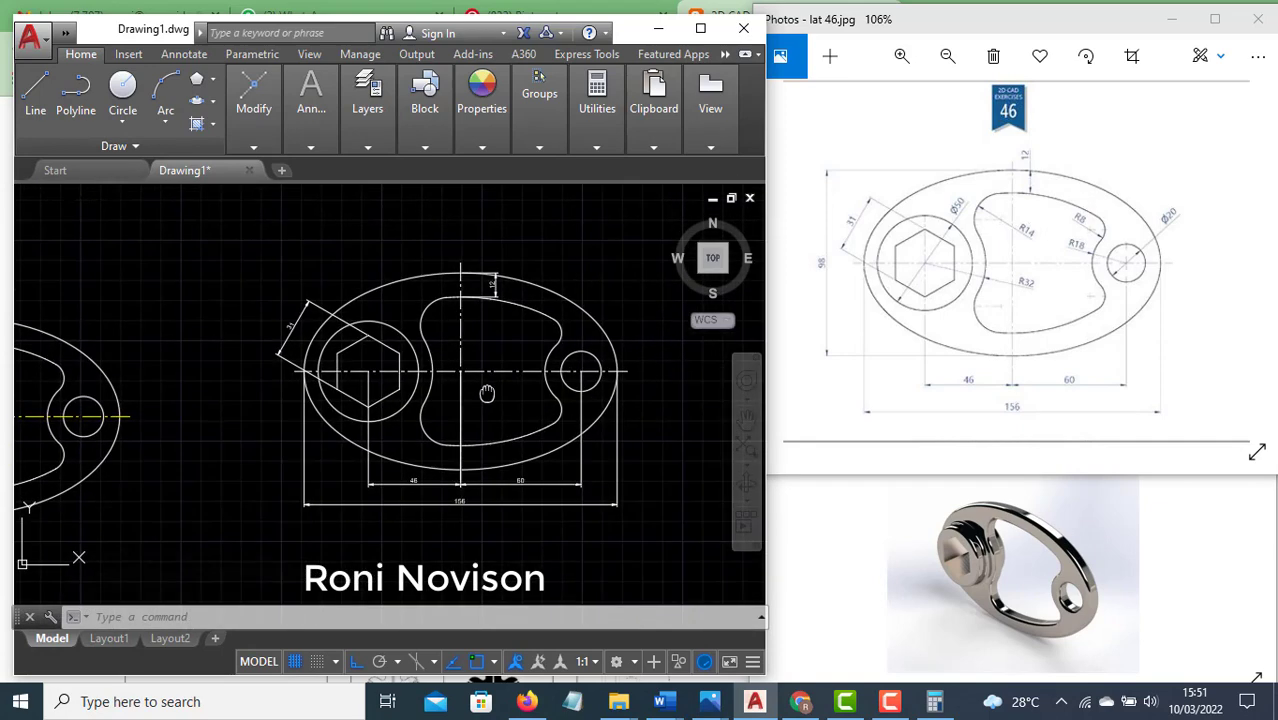
# Add diameter dimensions Ø20 on the small circle and Ø50 on the hexagon's circle
pyautogui.click(309, 148)
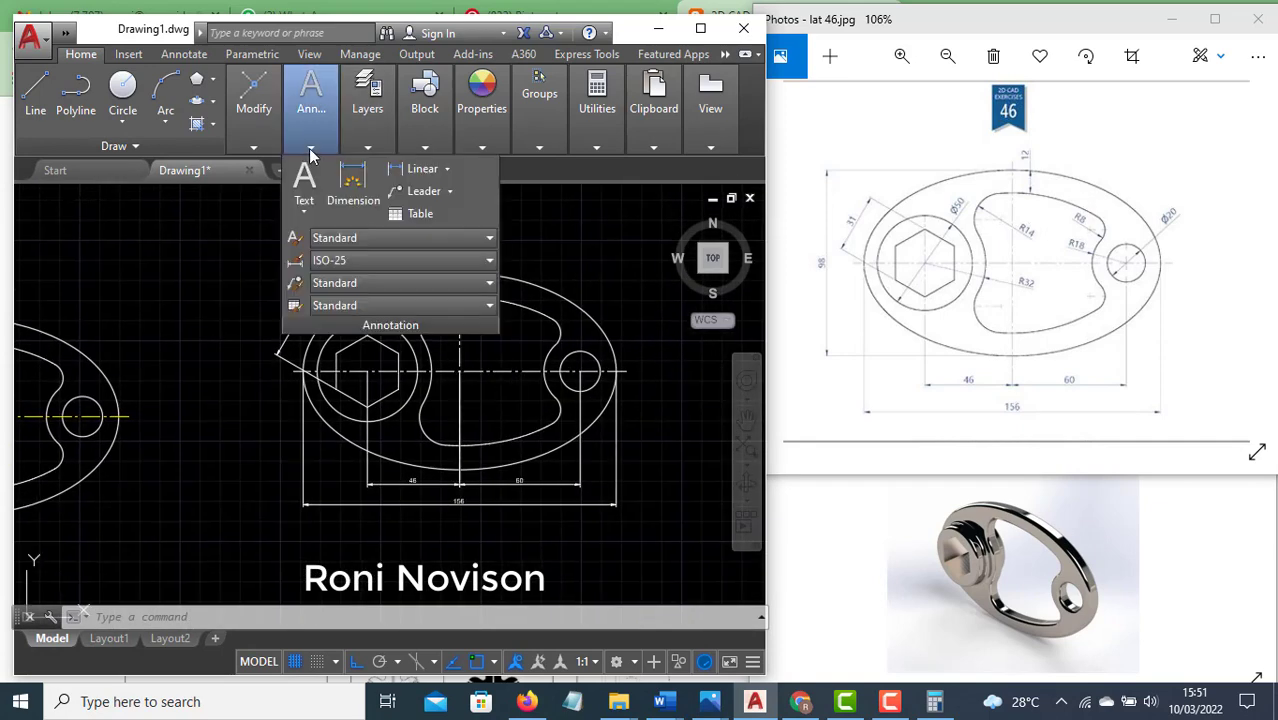
pyautogui.click(447, 169)
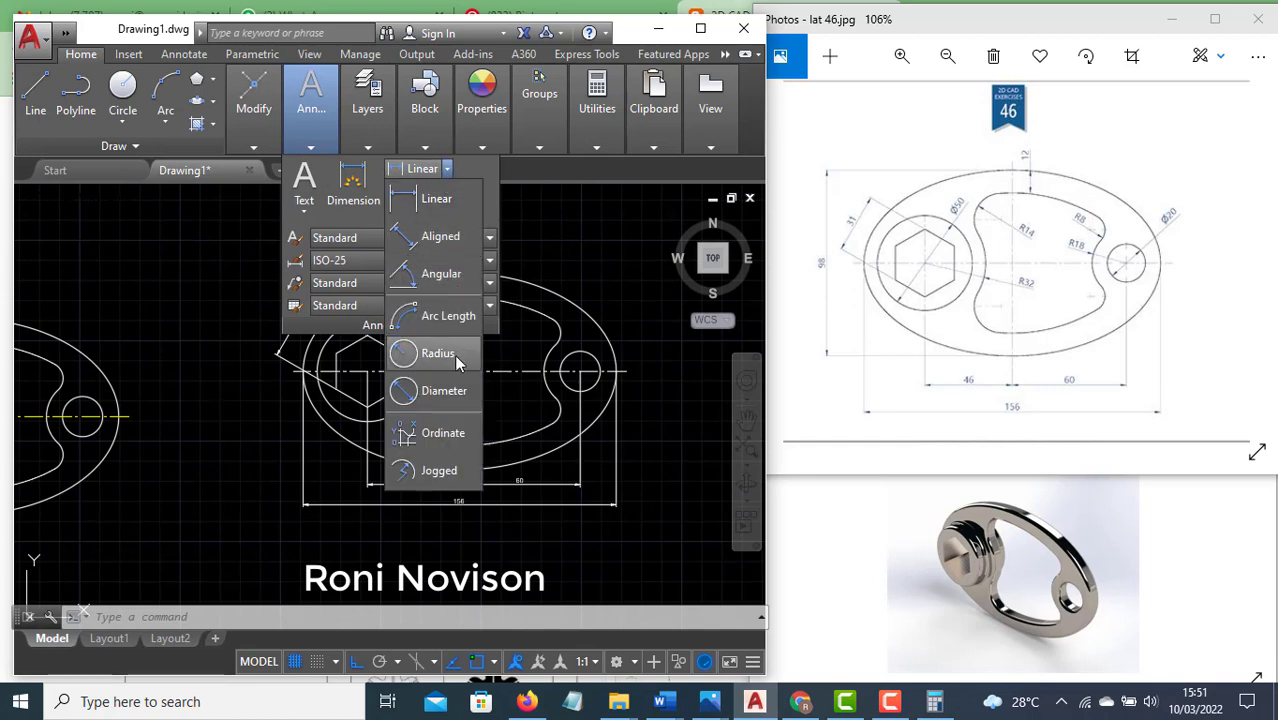
pyautogui.click(443, 390)
pyautogui.click(586, 370)
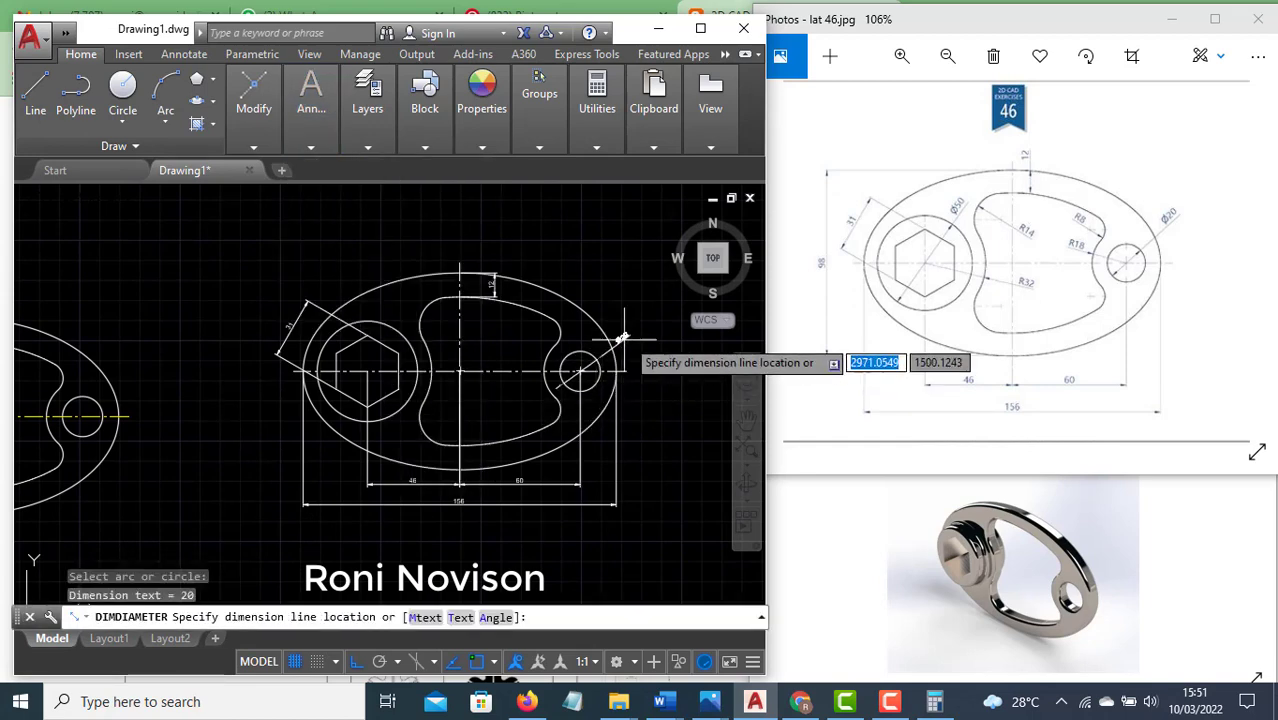
pyautogui.click(628, 332)
pyautogui.press('Return')
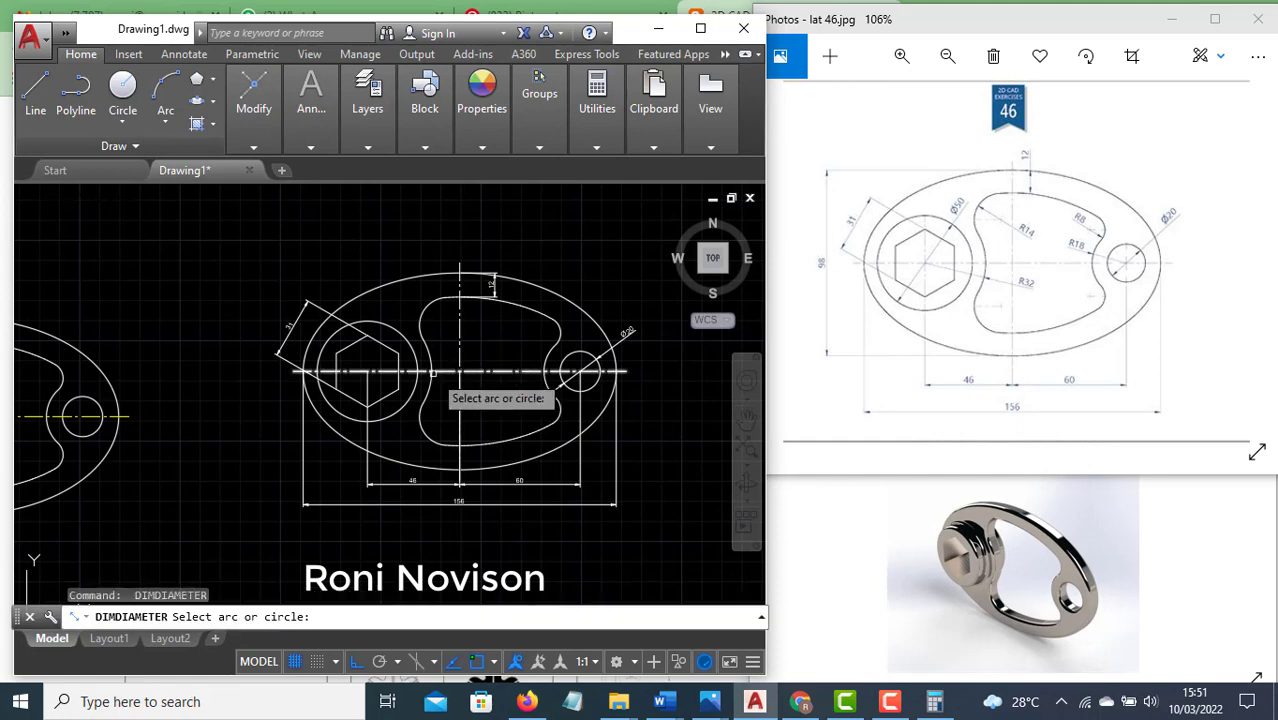
pyautogui.click(405, 343)
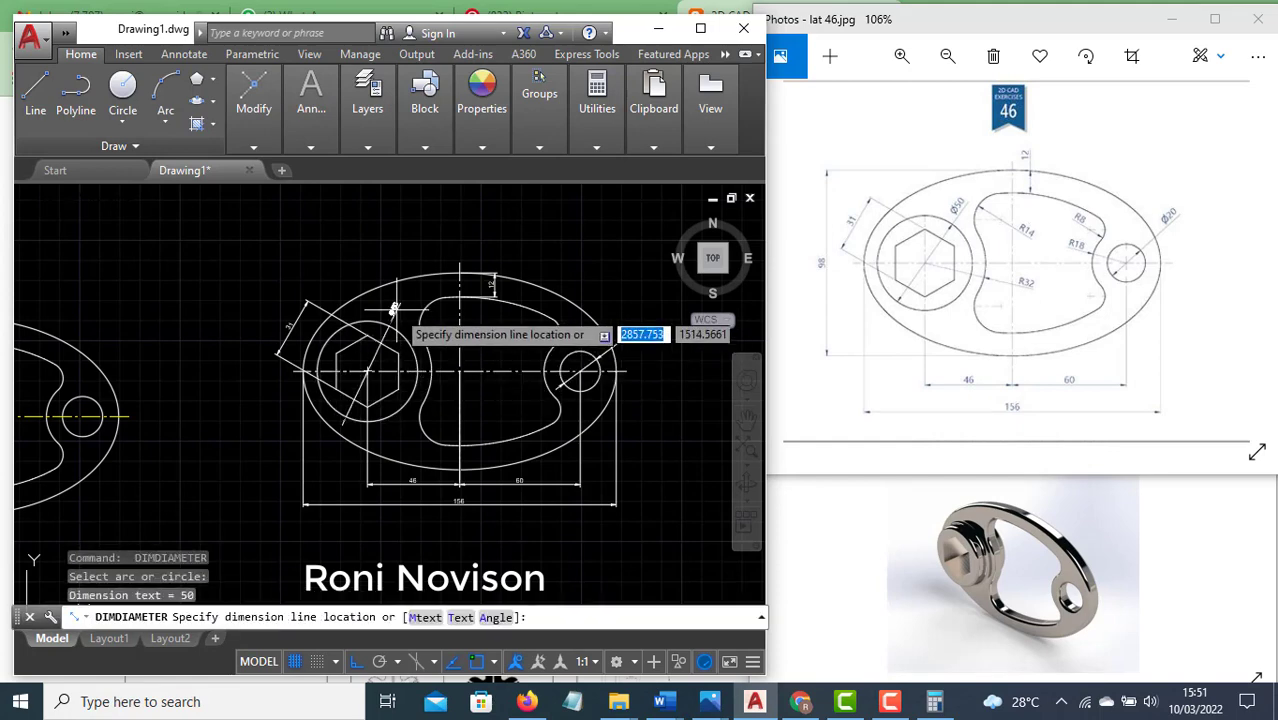
pyautogui.click(400, 312)
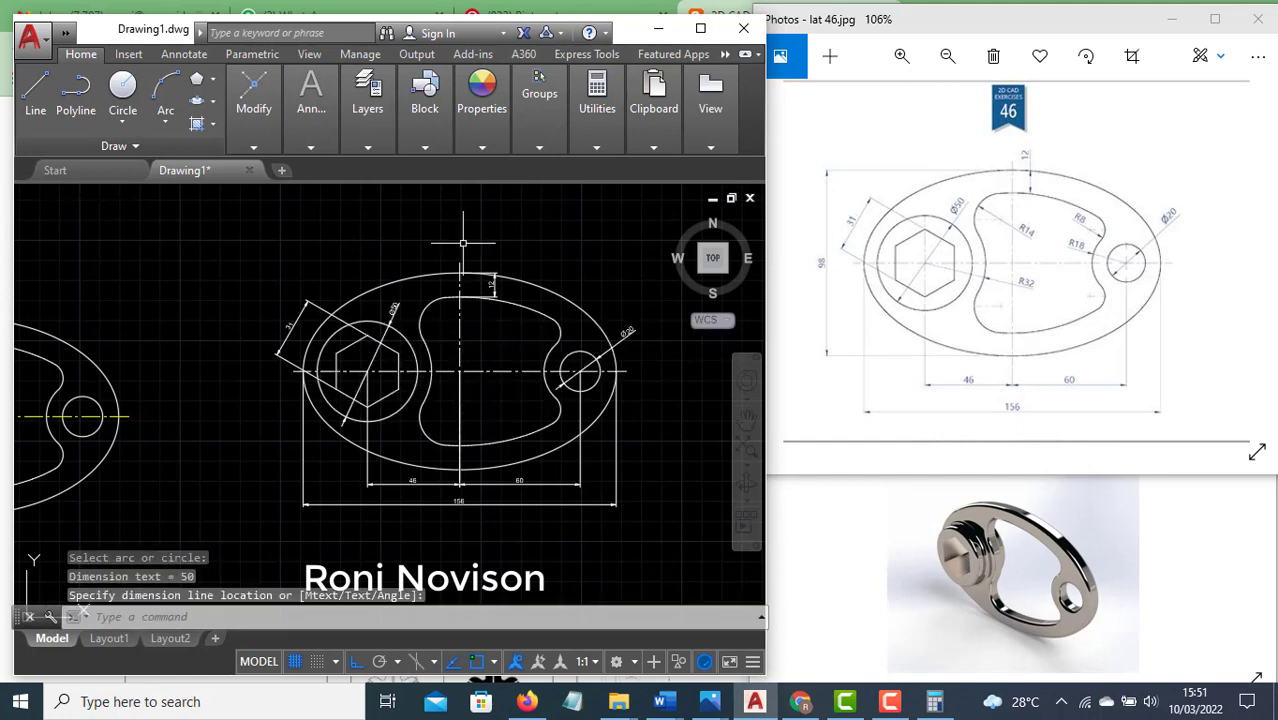
pyautogui.press('Escape')
# Add radius dimensions R14 on the slot's upper left arc and R8 on its right end
pyautogui.click(362, 147)
pyautogui.moveTo(311, 98)
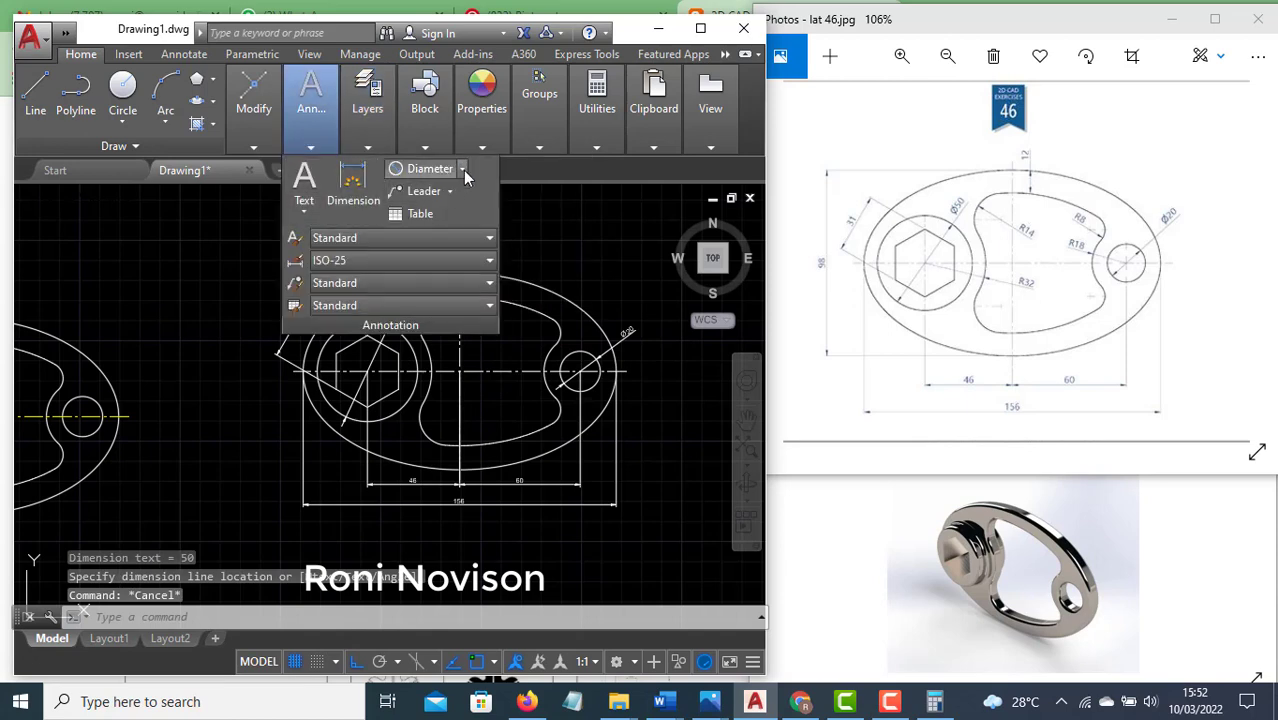
pyautogui.click(463, 170)
pyautogui.click(440, 352)
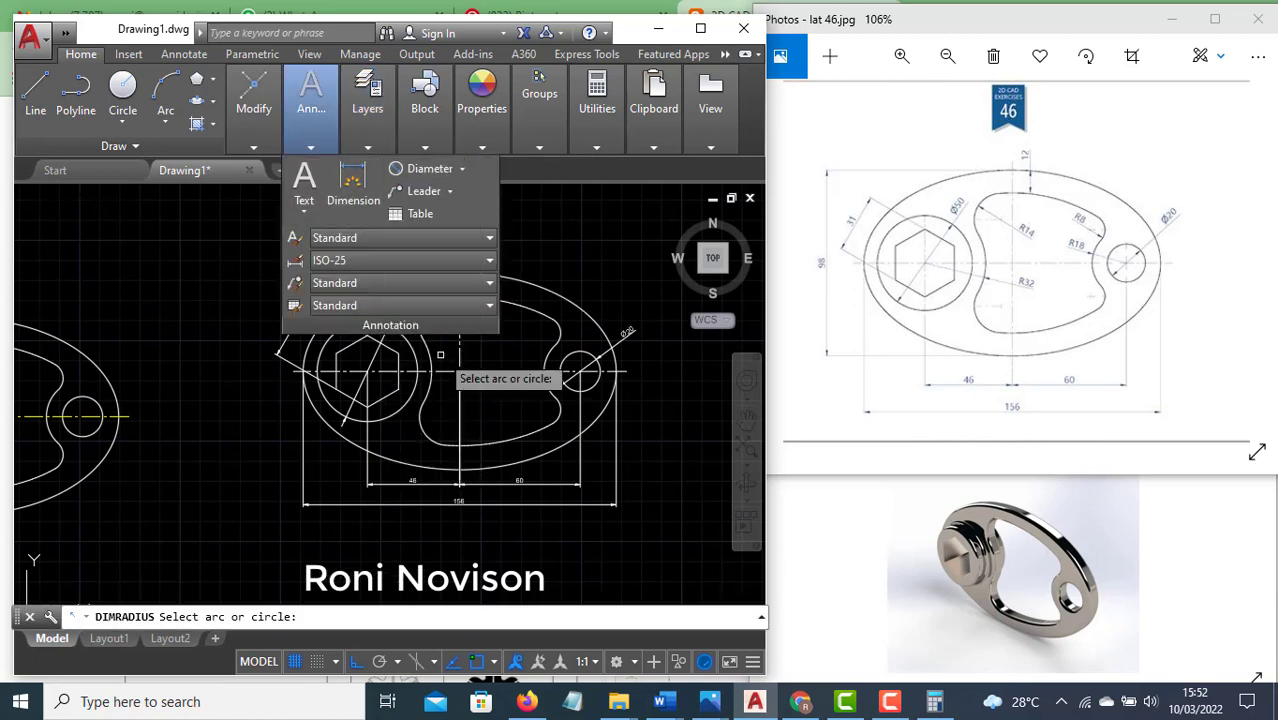
pyautogui.click(426, 312)
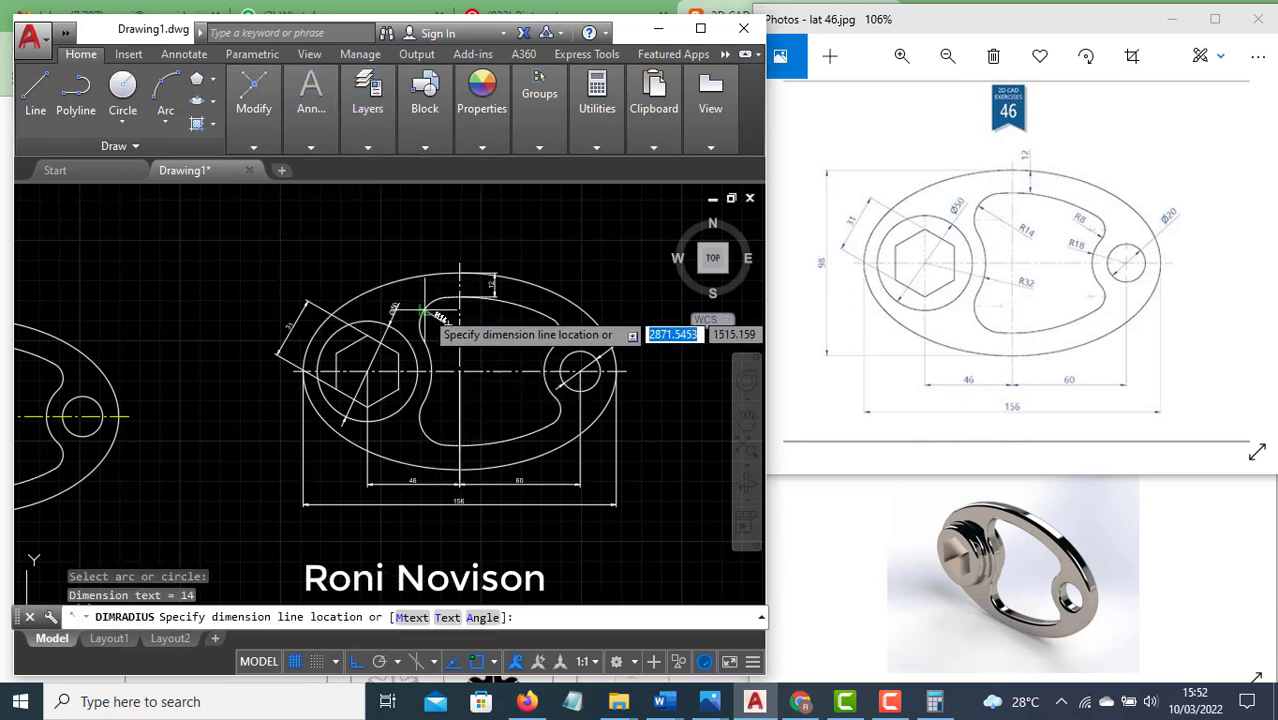
pyautogui.click(440, 318)
pyautogui.press('Return')
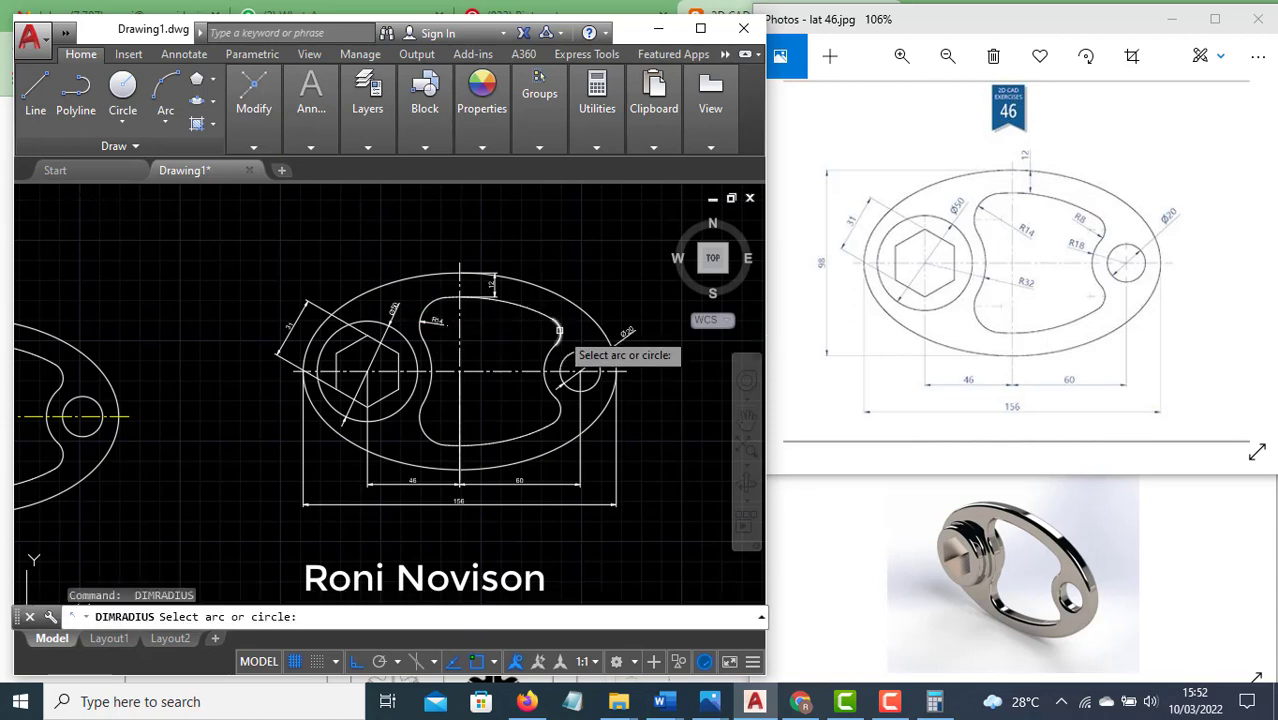
pyautogui.click(558, 330)
pyautogui.click(540, 330)
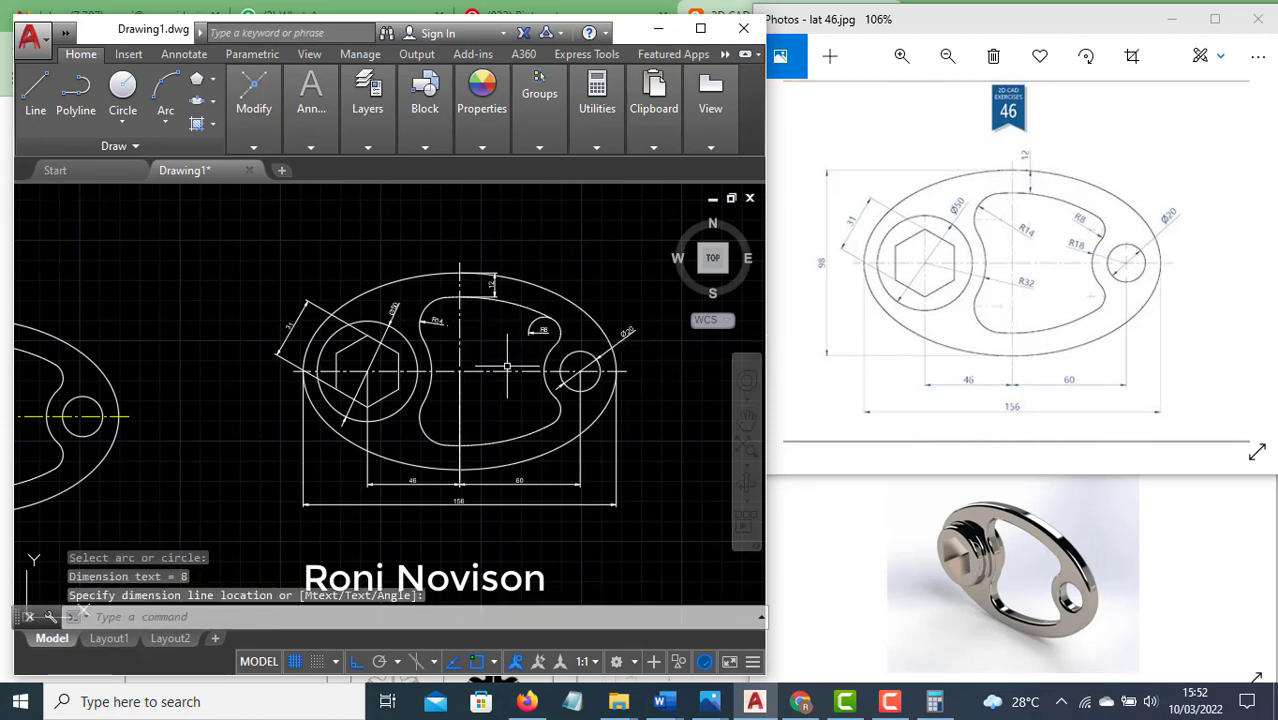
pyautogui.scroll(2, 486, 343)
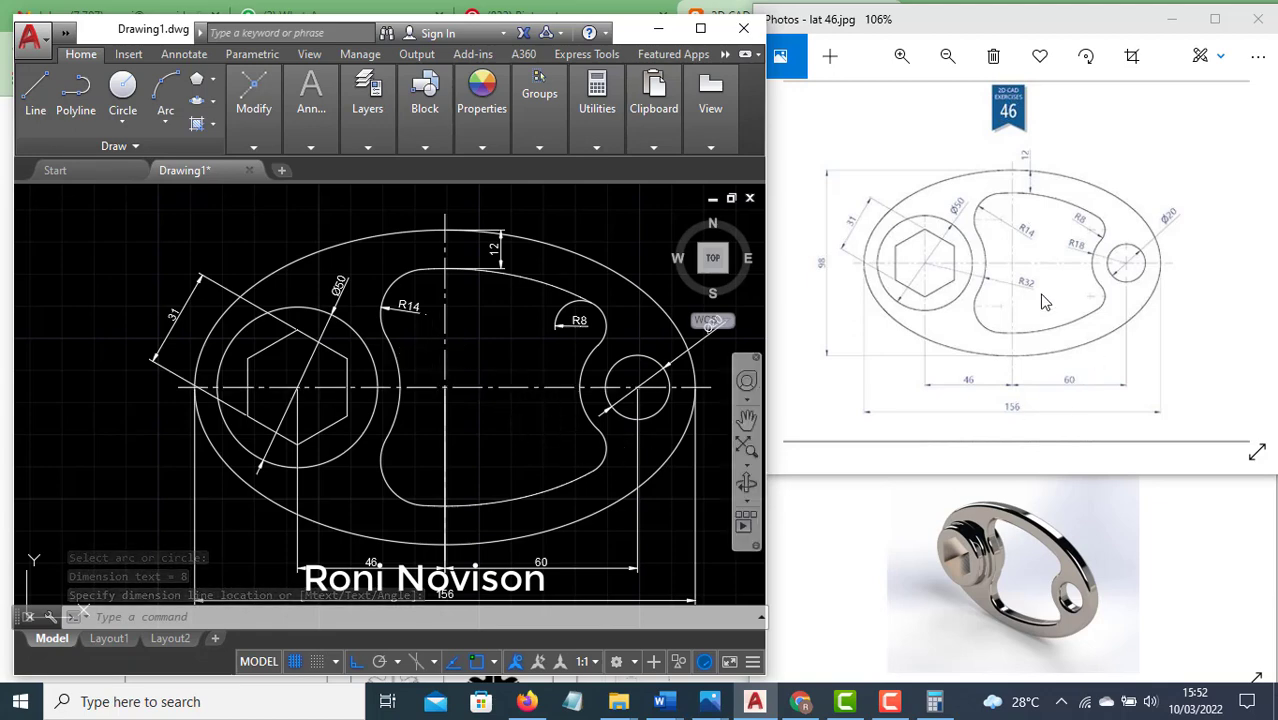
# Add R32 to the slot's lower left arc and start the R18 radius on the hole's arc
pyautogui.press('Return')
pyautogui.click(395, 420)
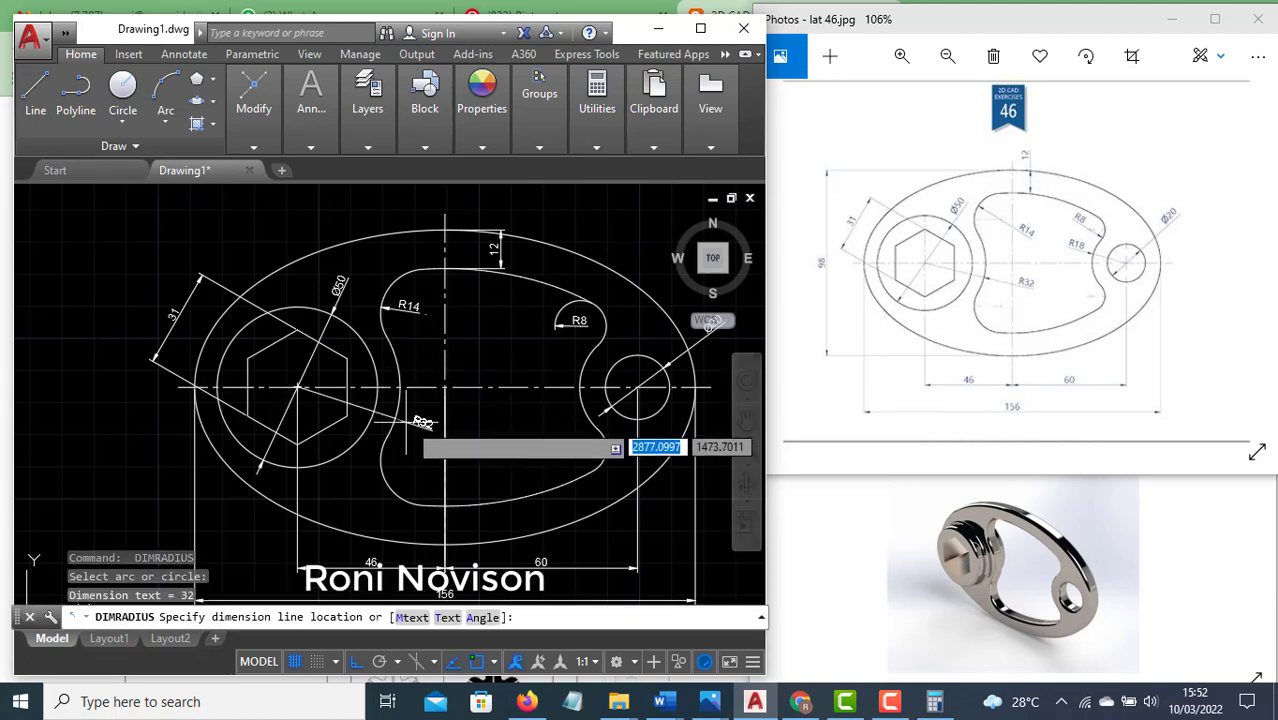
pyautogui.click(406, 421)
pyautogui.press('Return')
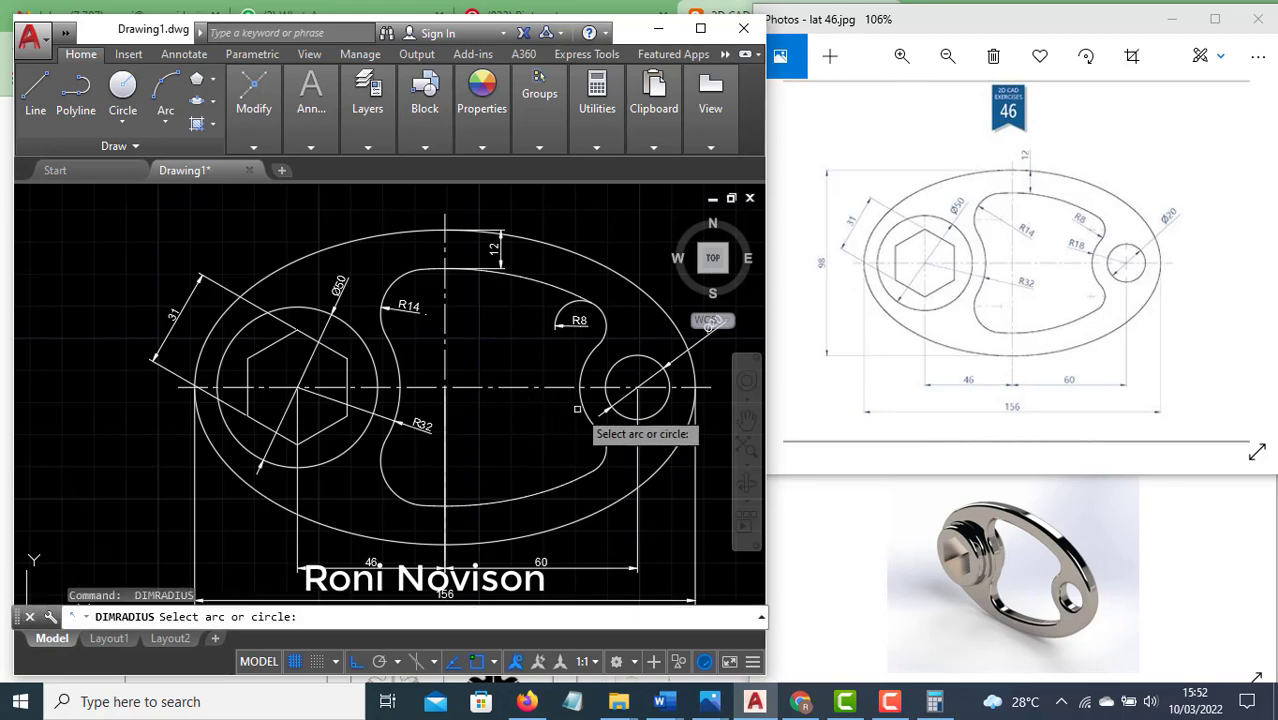
pyautogui.click(578, 410)
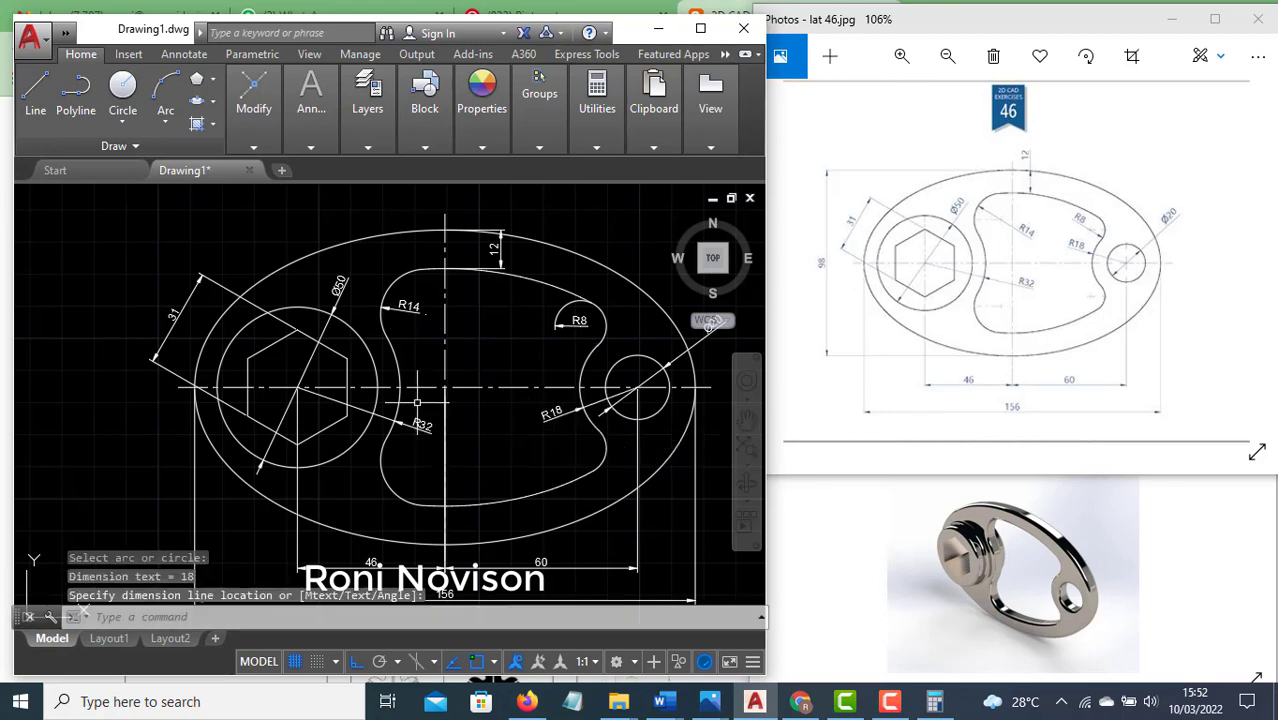
pyautogui.moveTo(417, 402); pyautogui.dragTo(397, 371, button='middle')
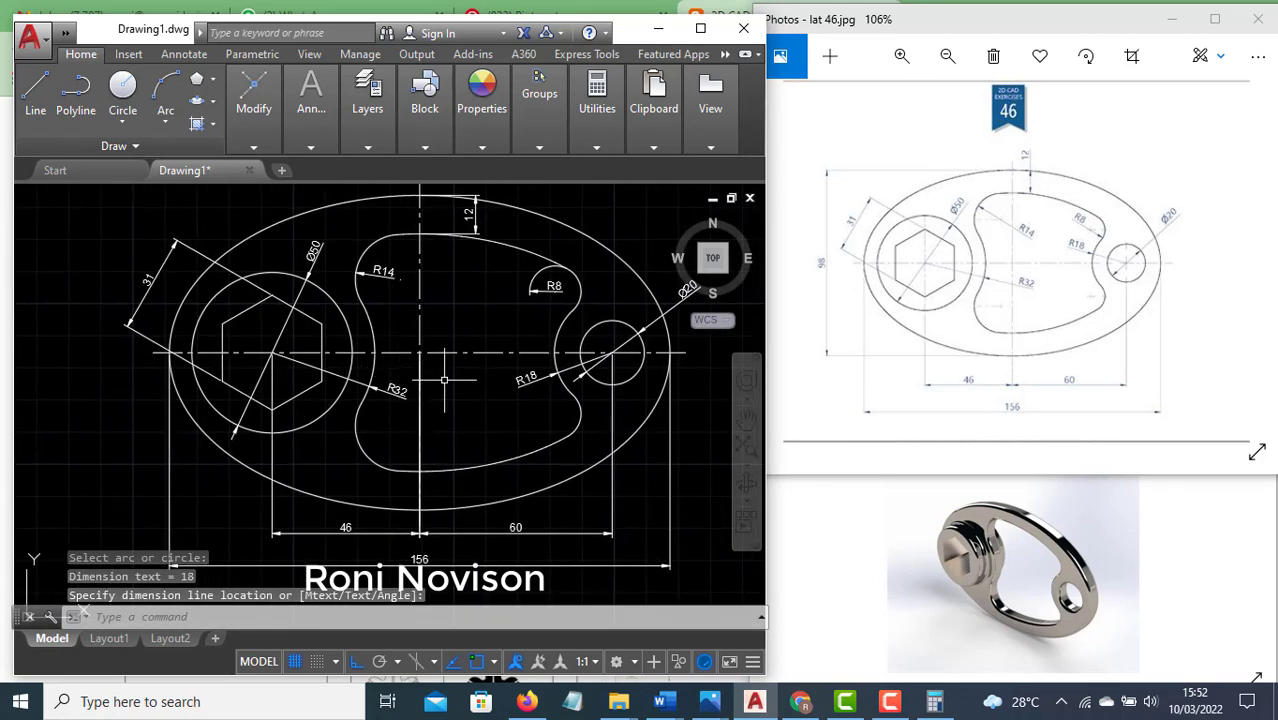
# Place the R18 radius dimension and clear the accidental selection
pyautogui.click(444, 380)
pyautogui.click(444, 382)
pyautogui.click(412, 335)
pyautogui.press('Escape')
# Set the colour of the vertical and horizontal centre lines to Red
pyautogui.click(442, 294)
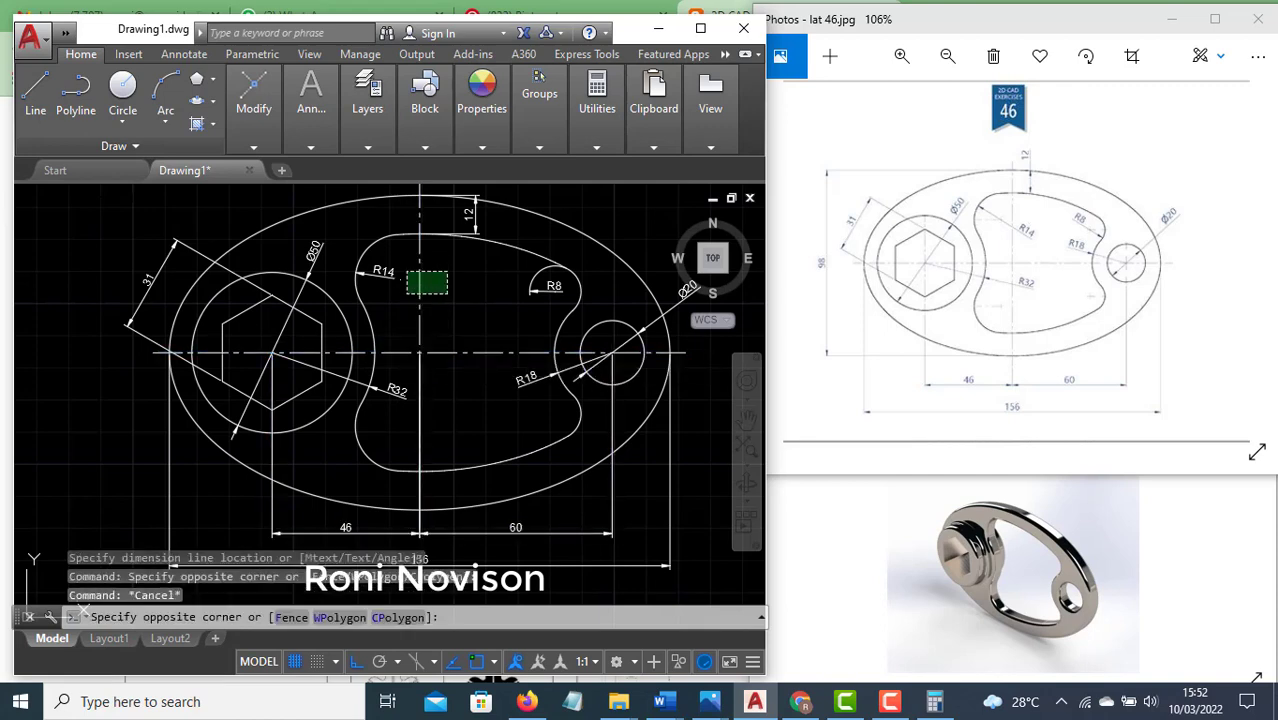
pyautogui.click(404, 270)
pyautogui.click(474, 350)
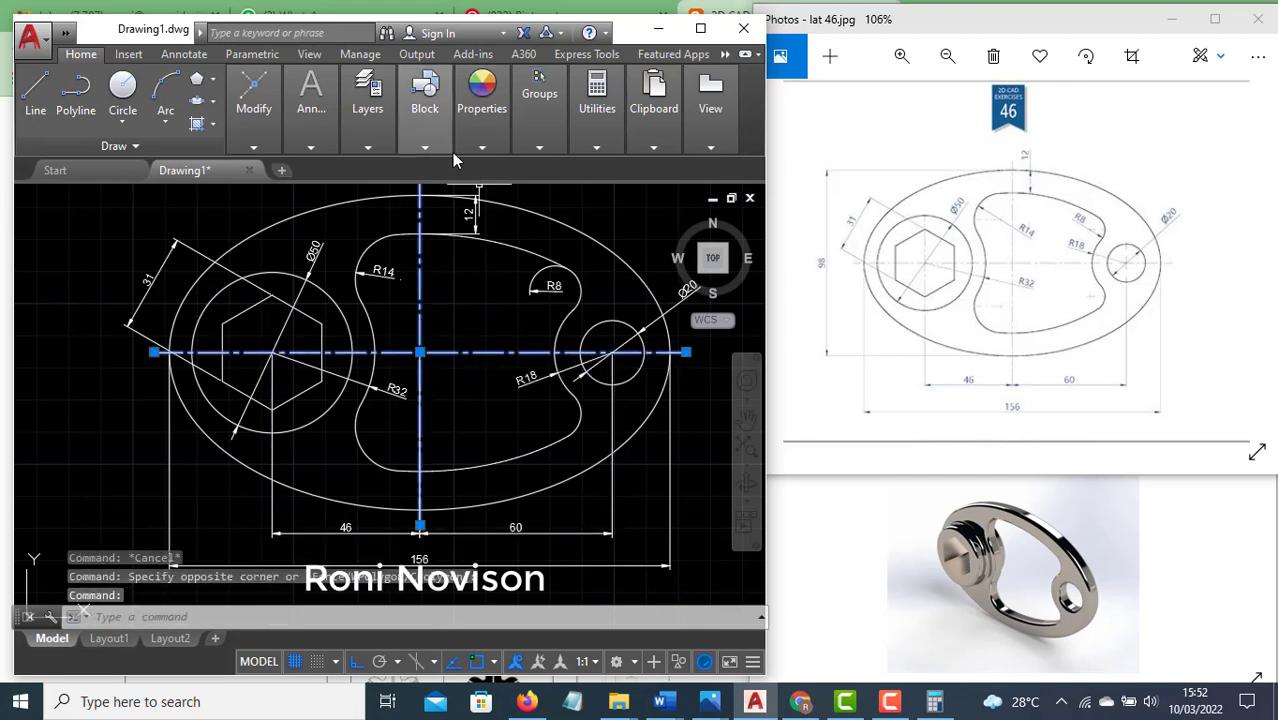
pyautogui.click(480, 145)
pyautogui.click(560, 172)
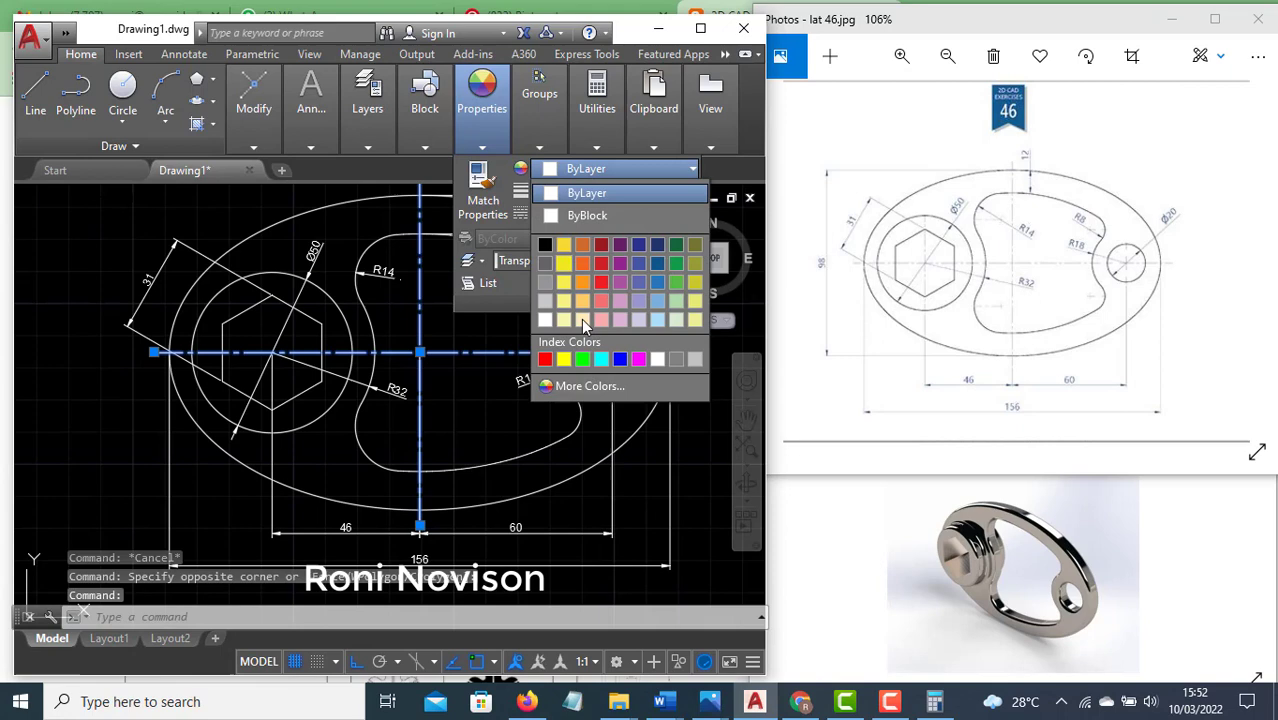
pyautogui.click(545, 361)
pyautogui.press('Escape')
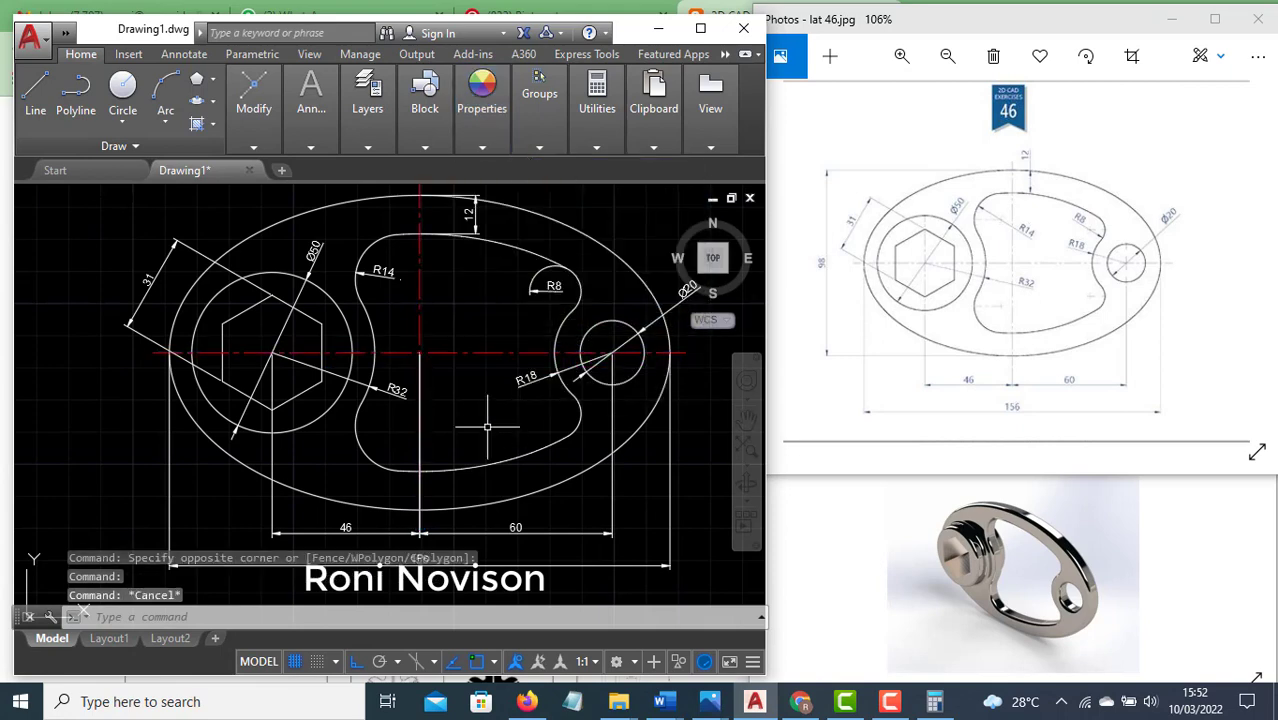
pyautogui.scroll(1, 499, 356)
pyautogui.scroll(1, 495, 350)
pyautogui.scroll(-1, 477, 295)
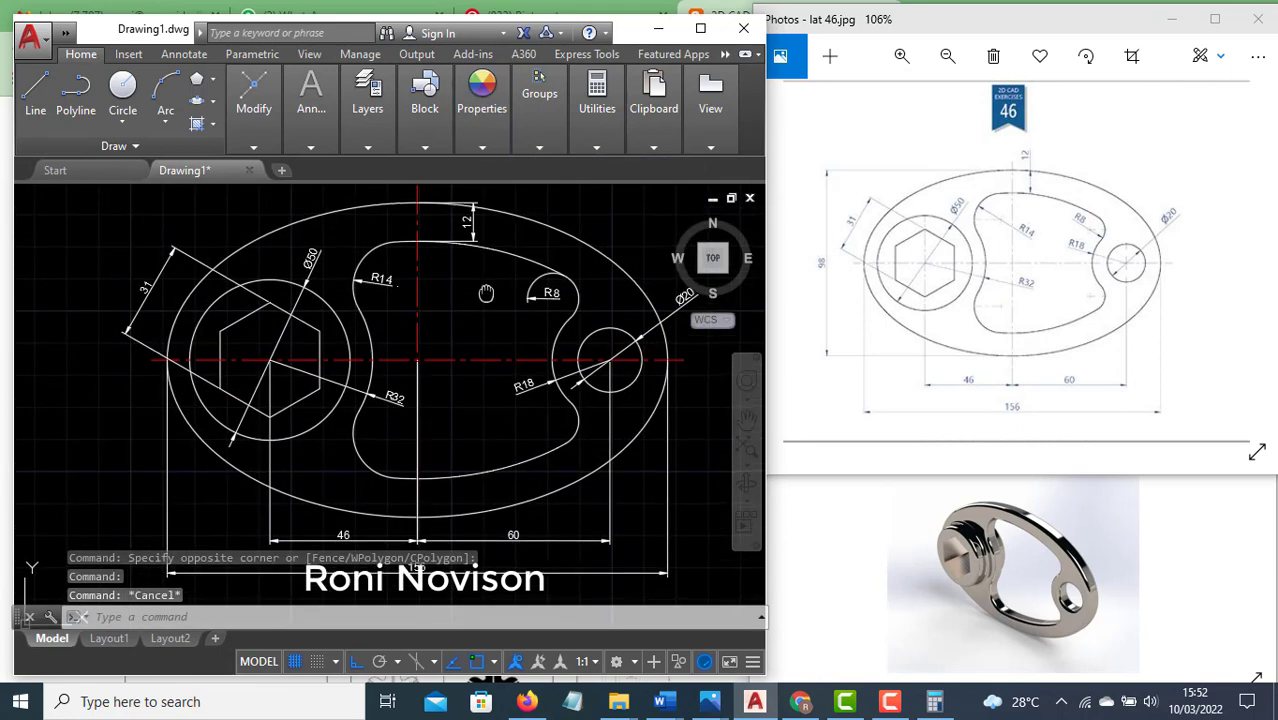
pyautogui.scroll(-1, 477, 293)
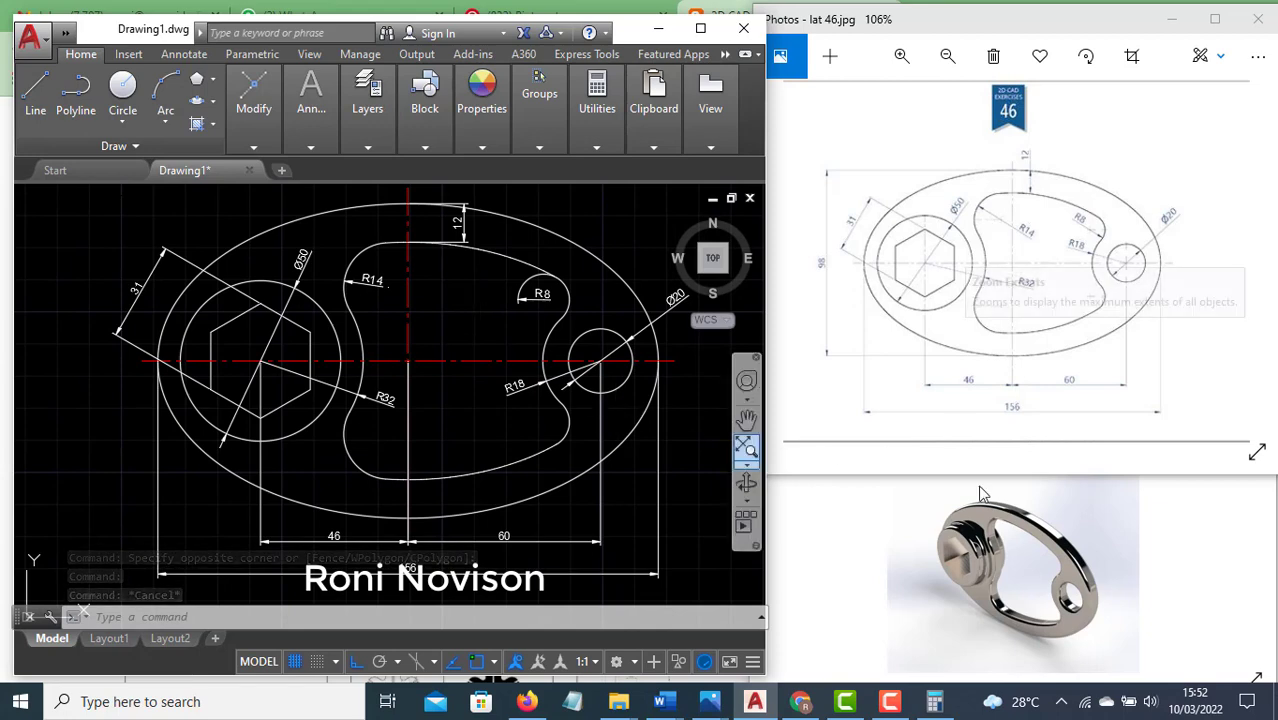